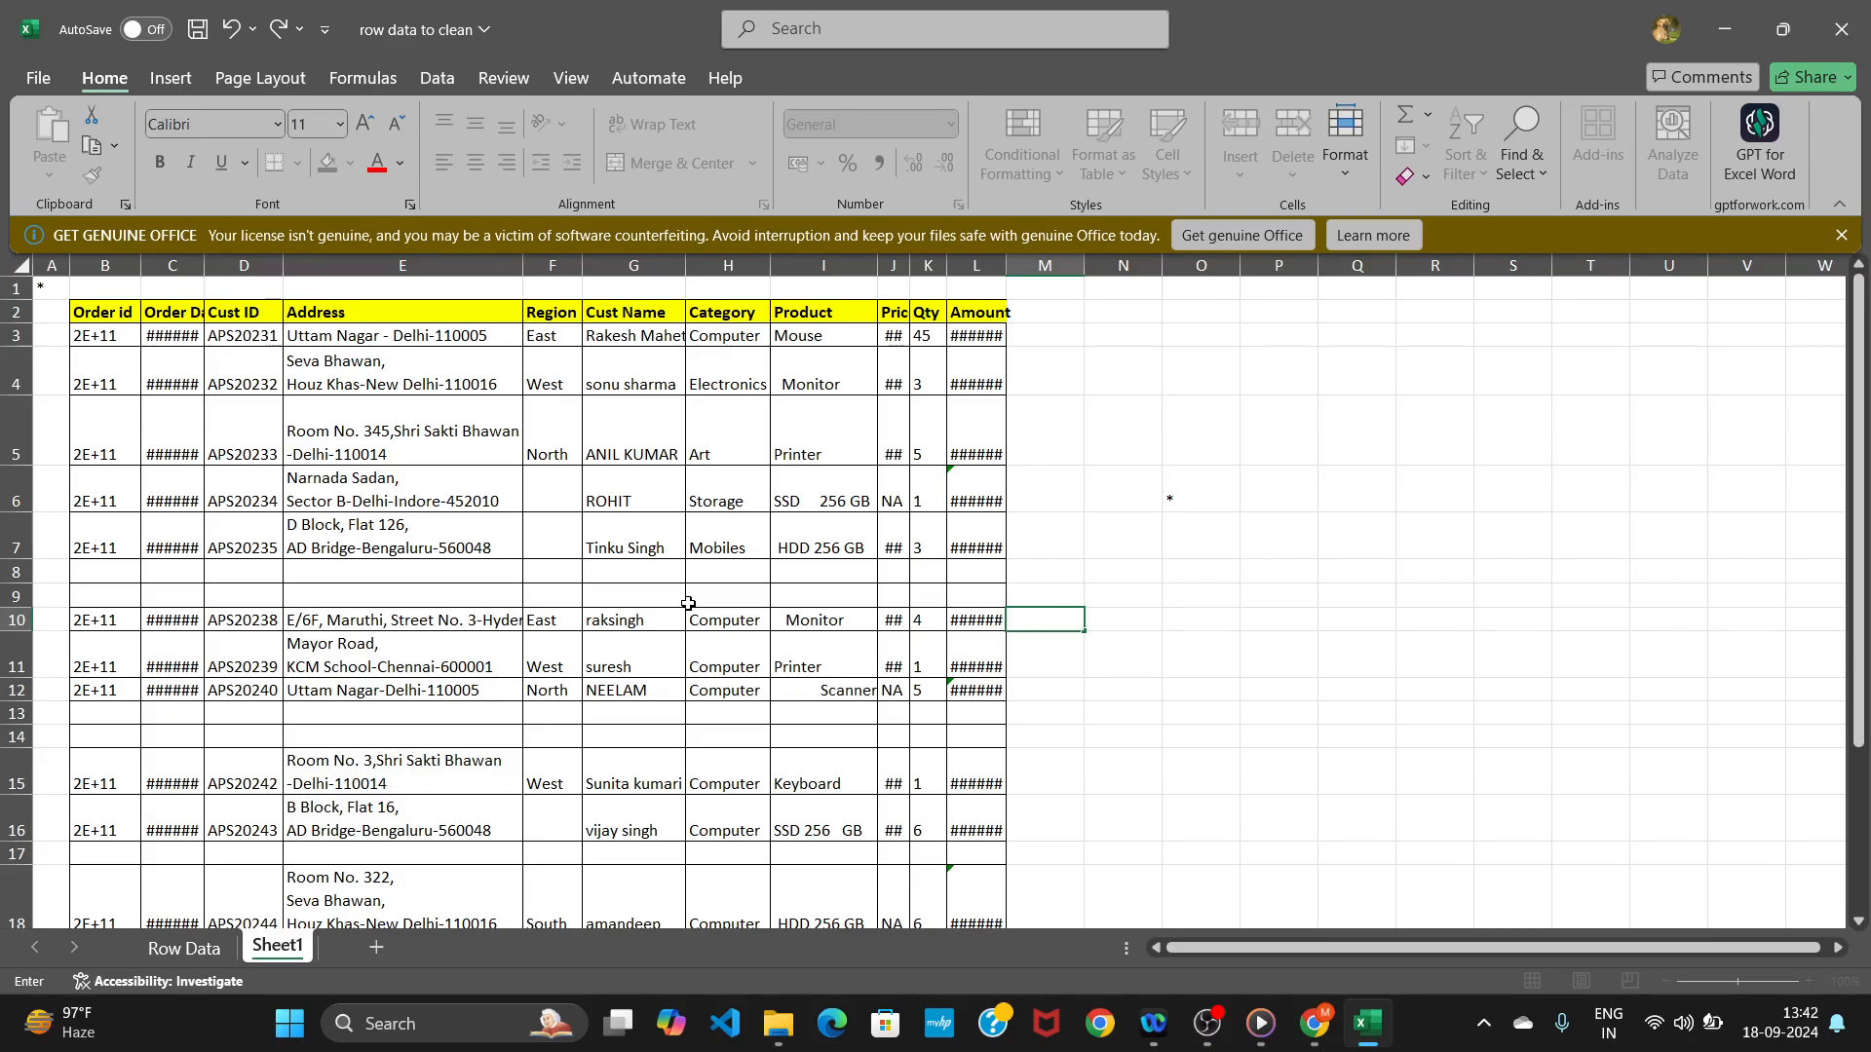
Select the whole sheet and AutoFit all column widths.
left_click(36, 270)
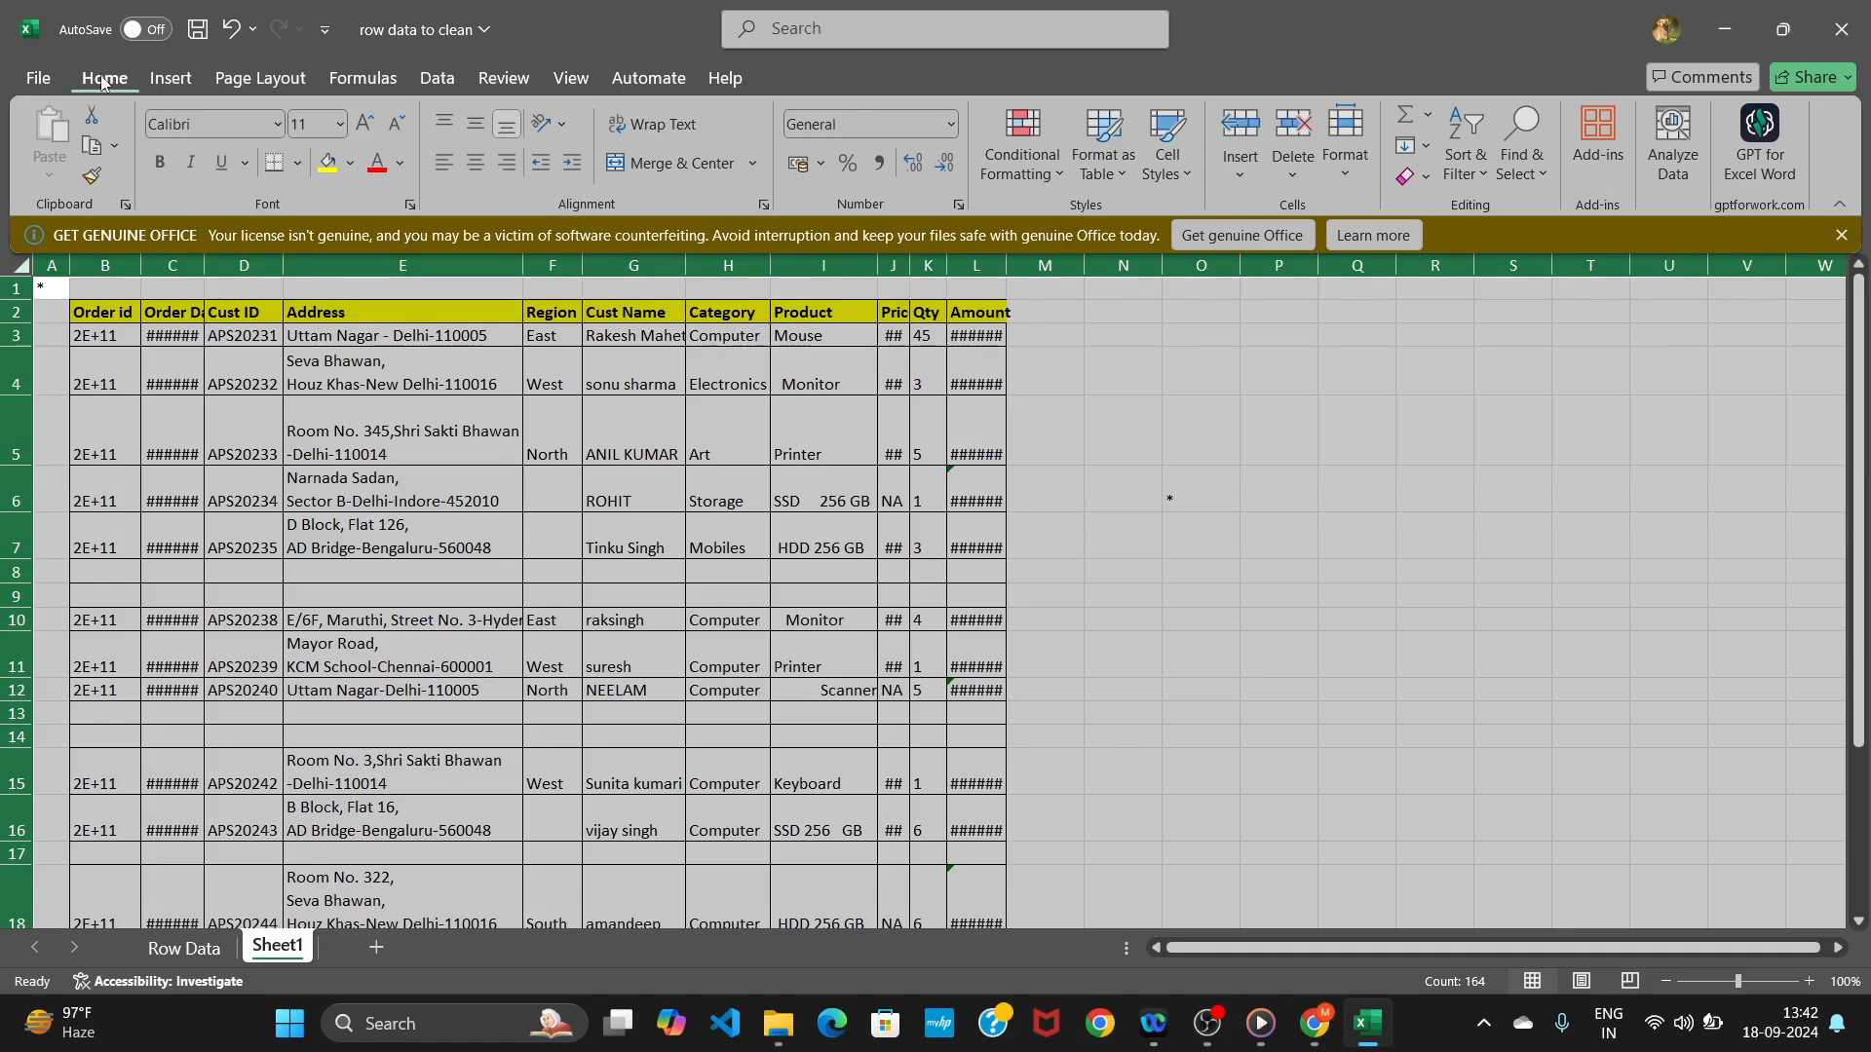
left_click(1347, 173)
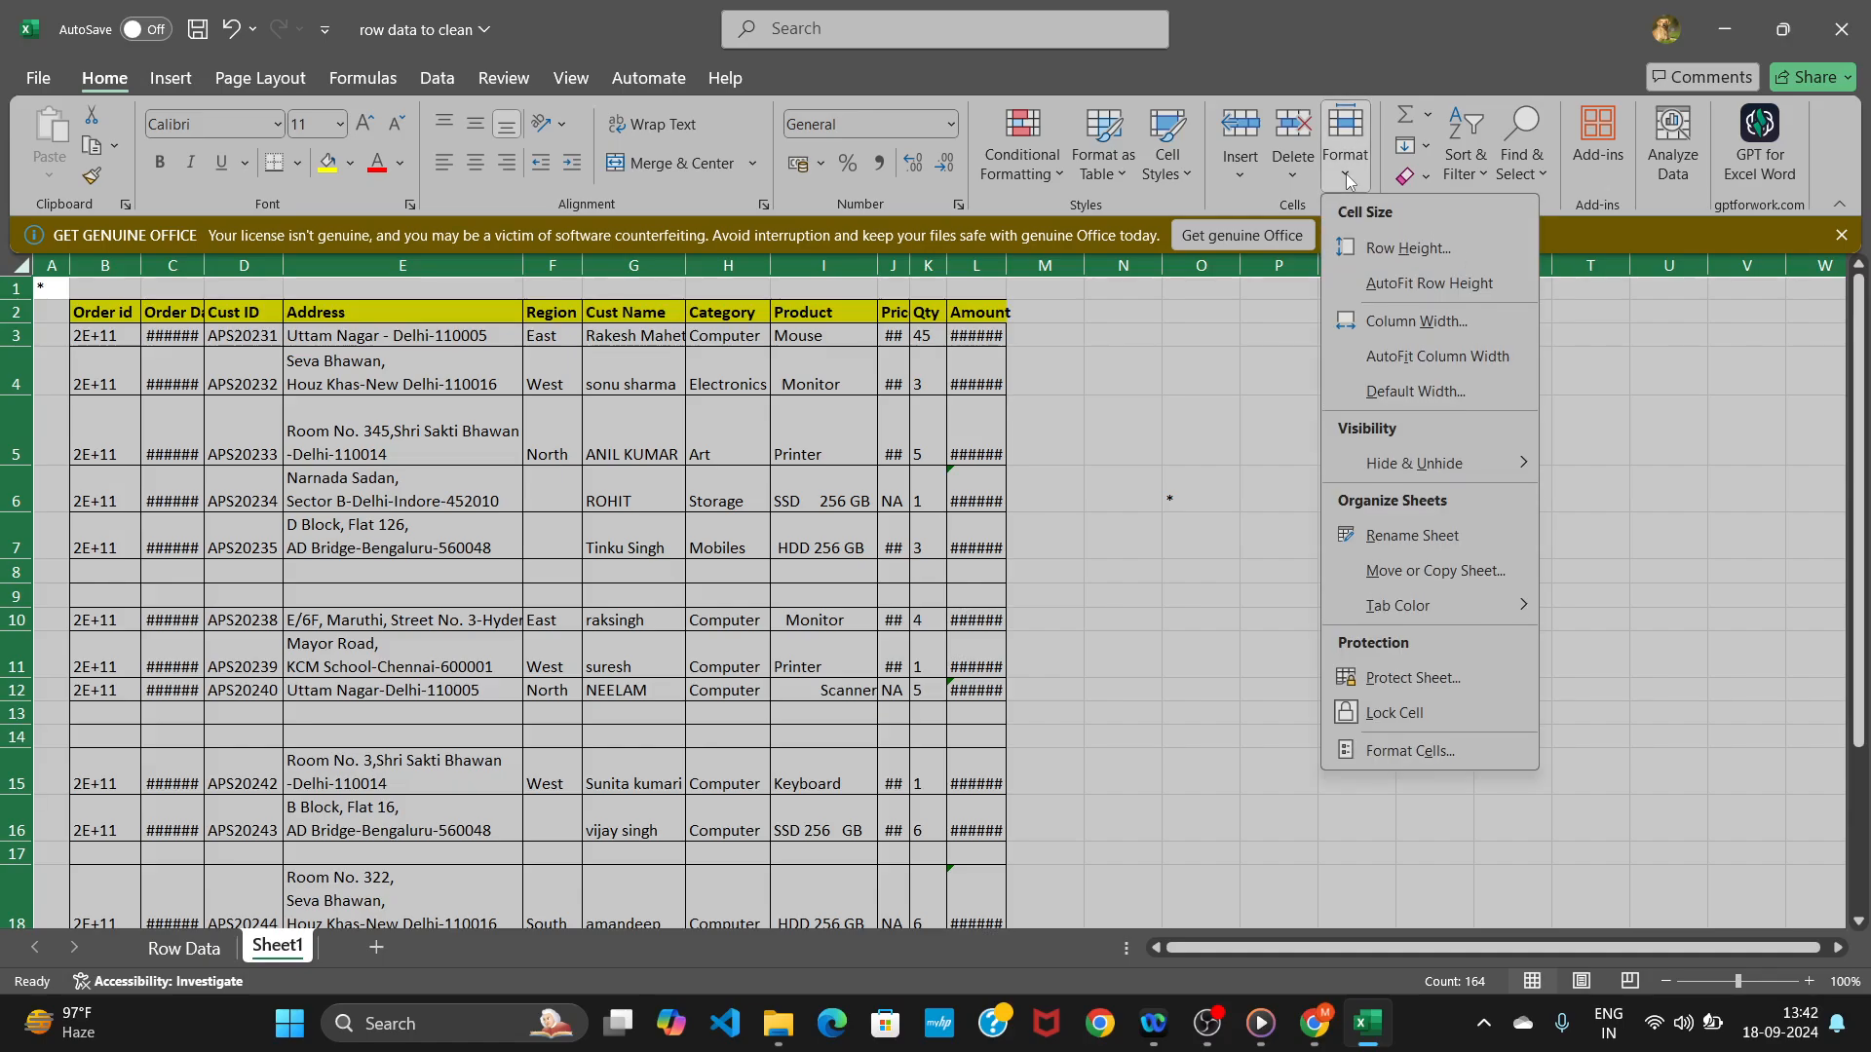
left_click(1390, 364)
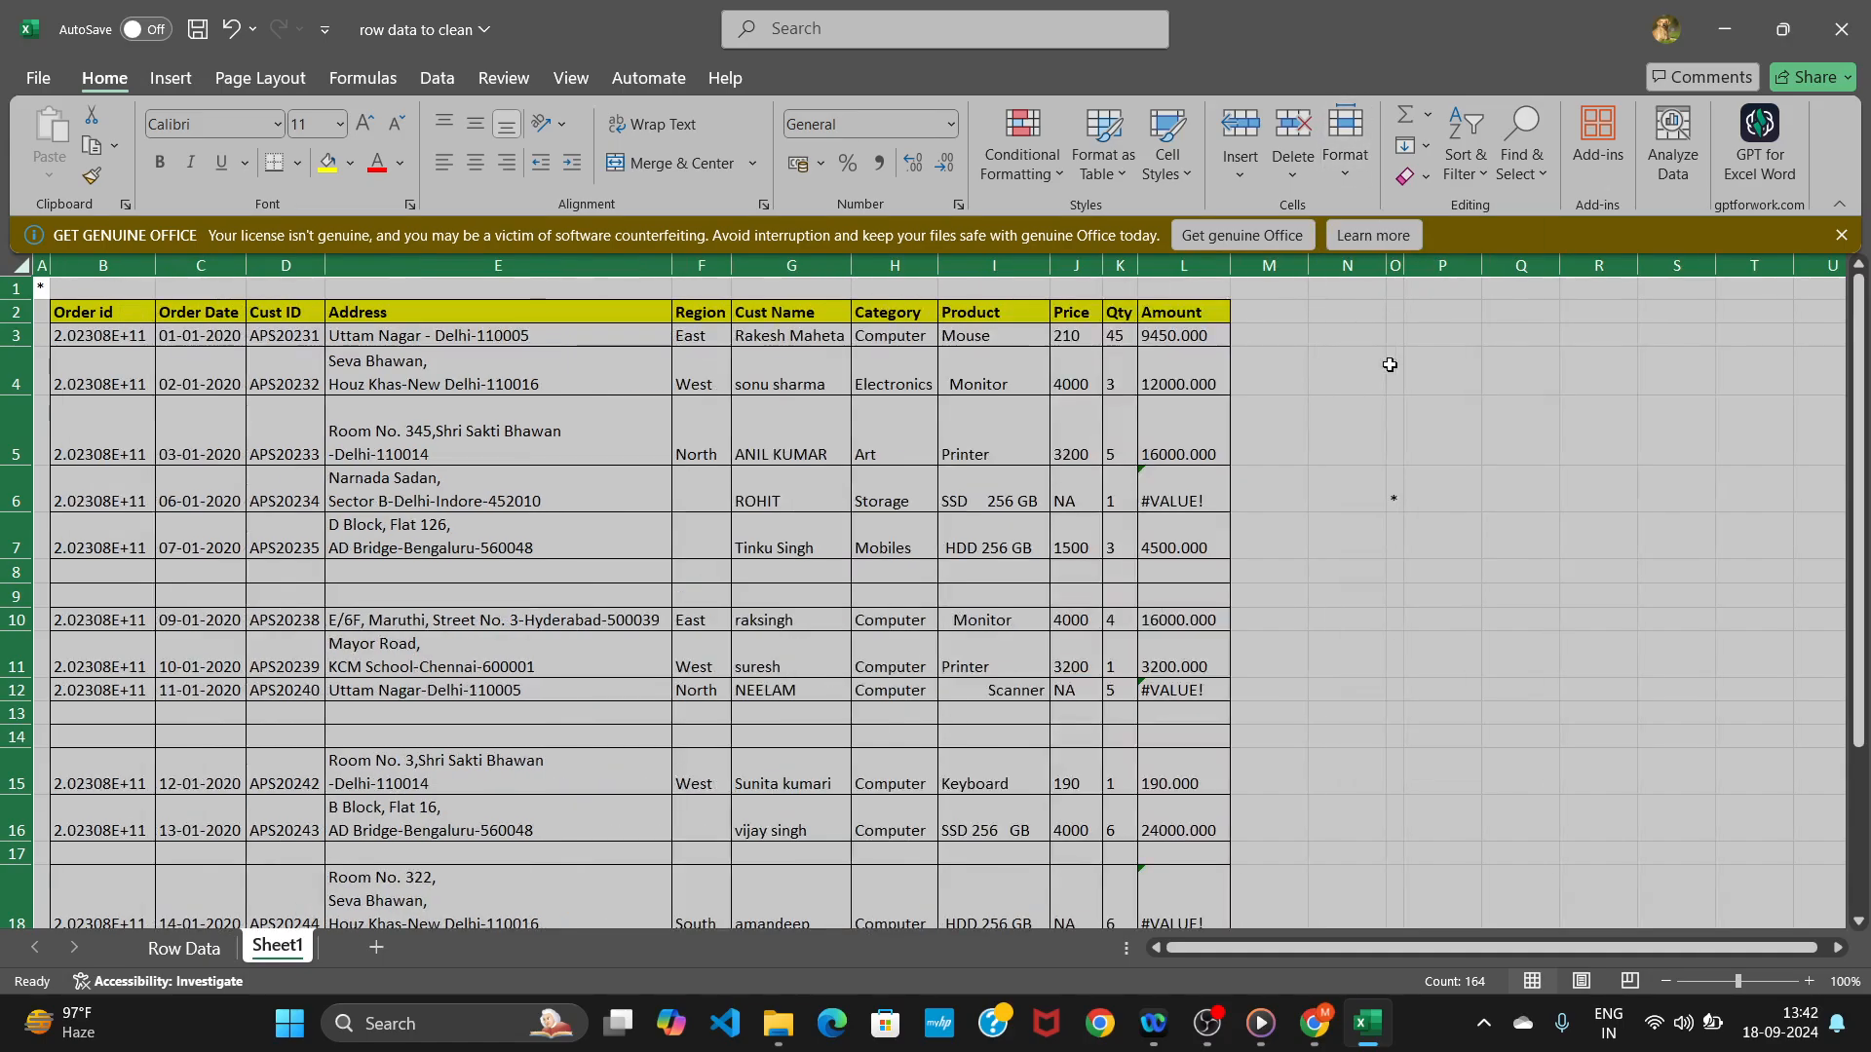
AutoFit the row heights of the whole sheet.
left_click(1341, 161)
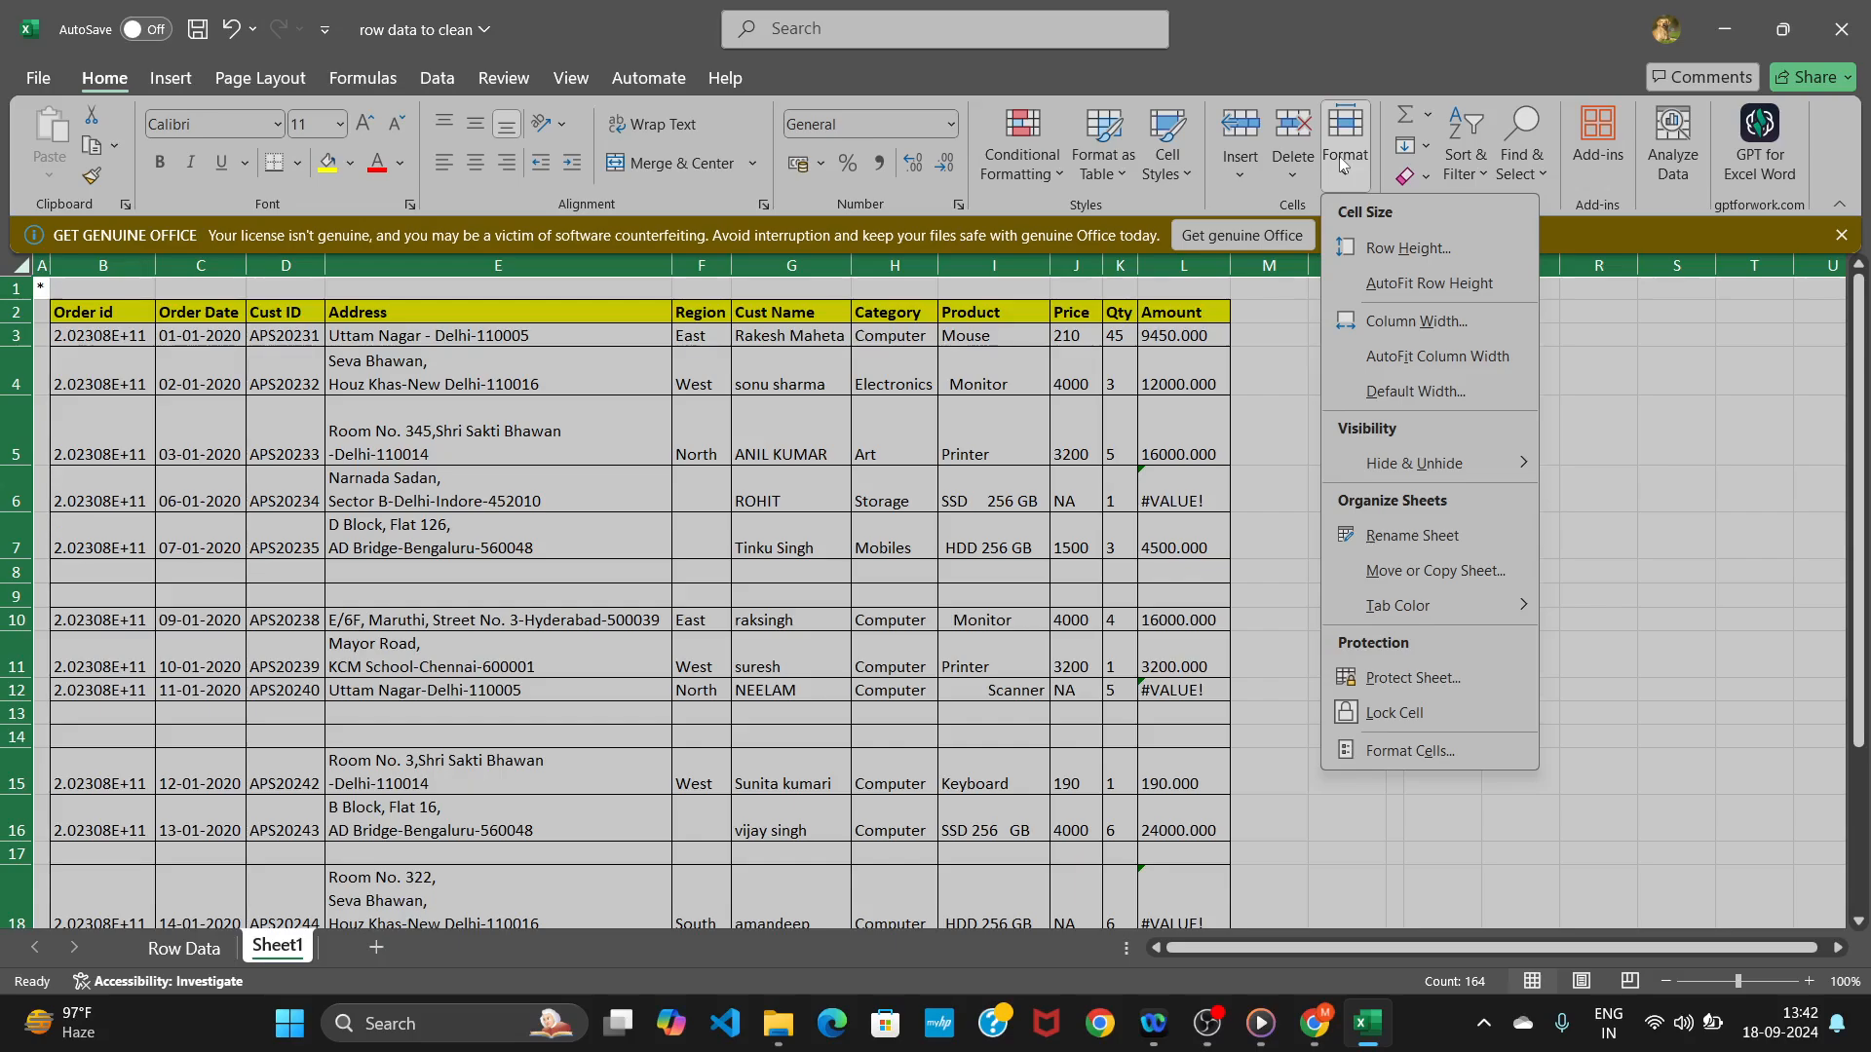
left_click(1378, 284)
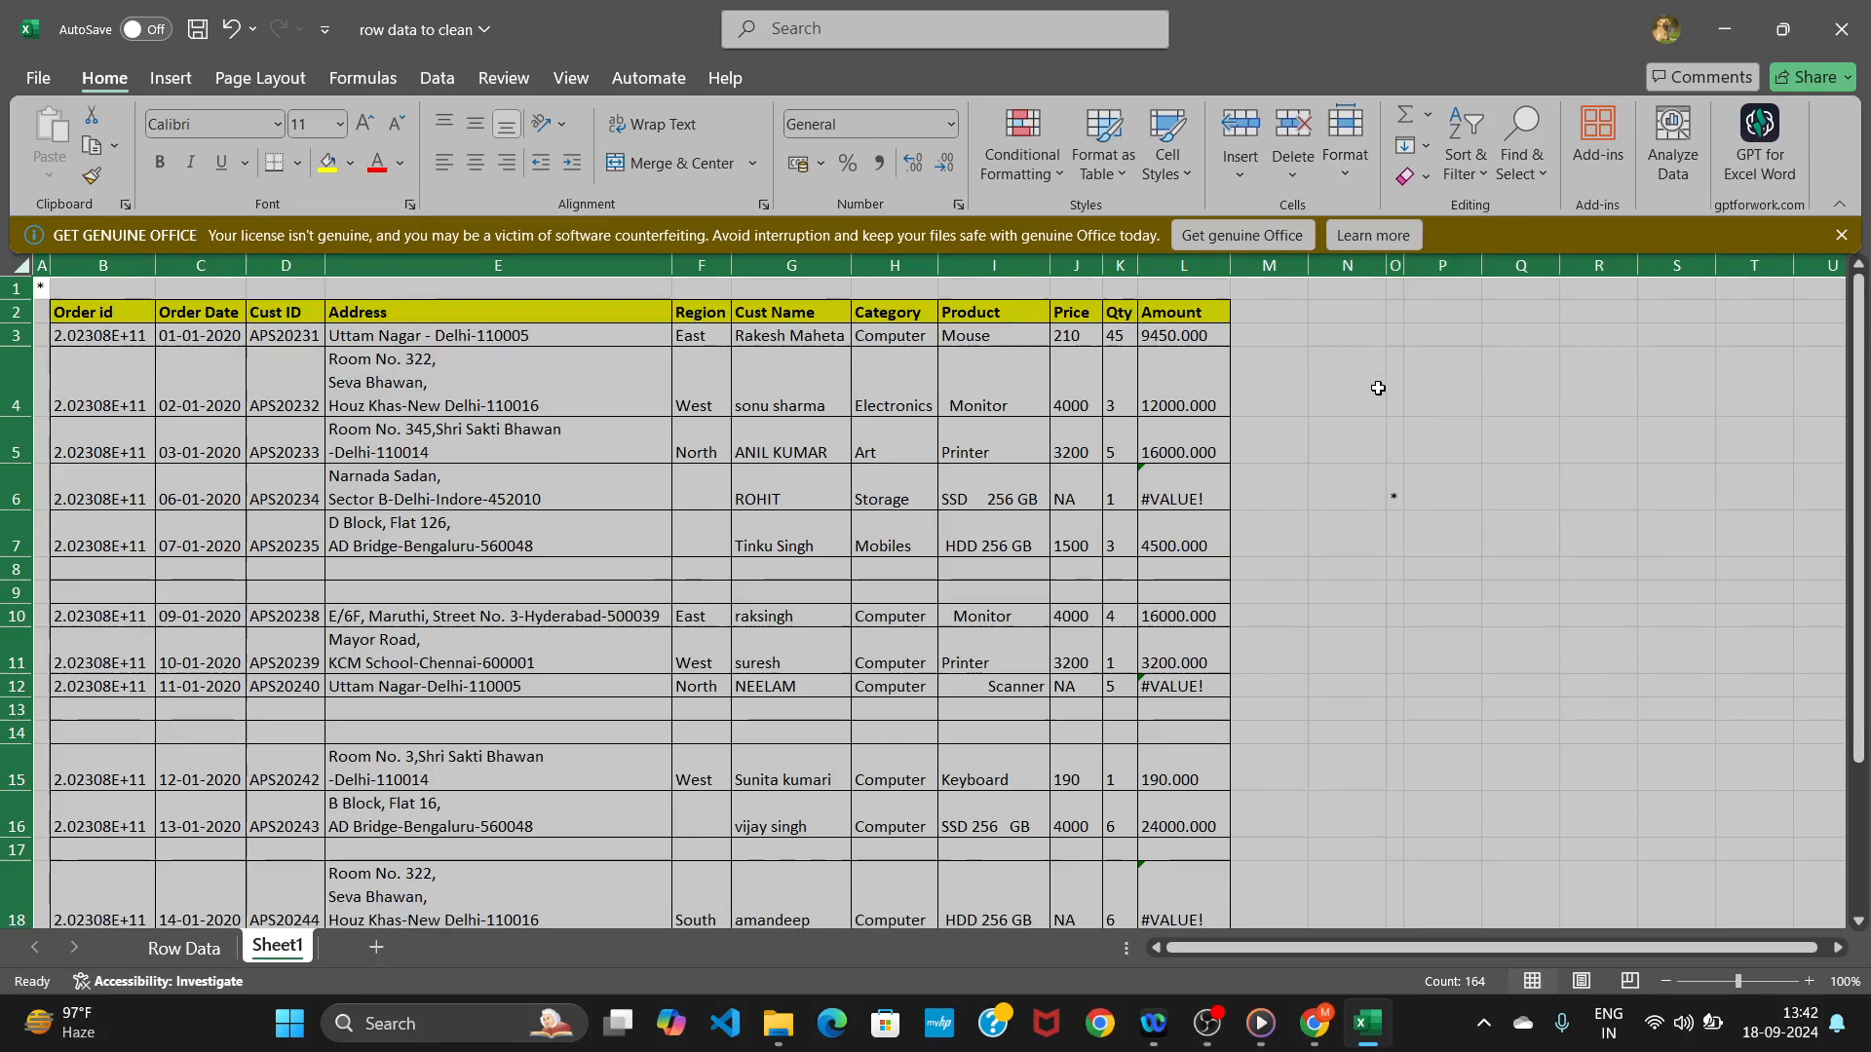
left_click(1349, 429)
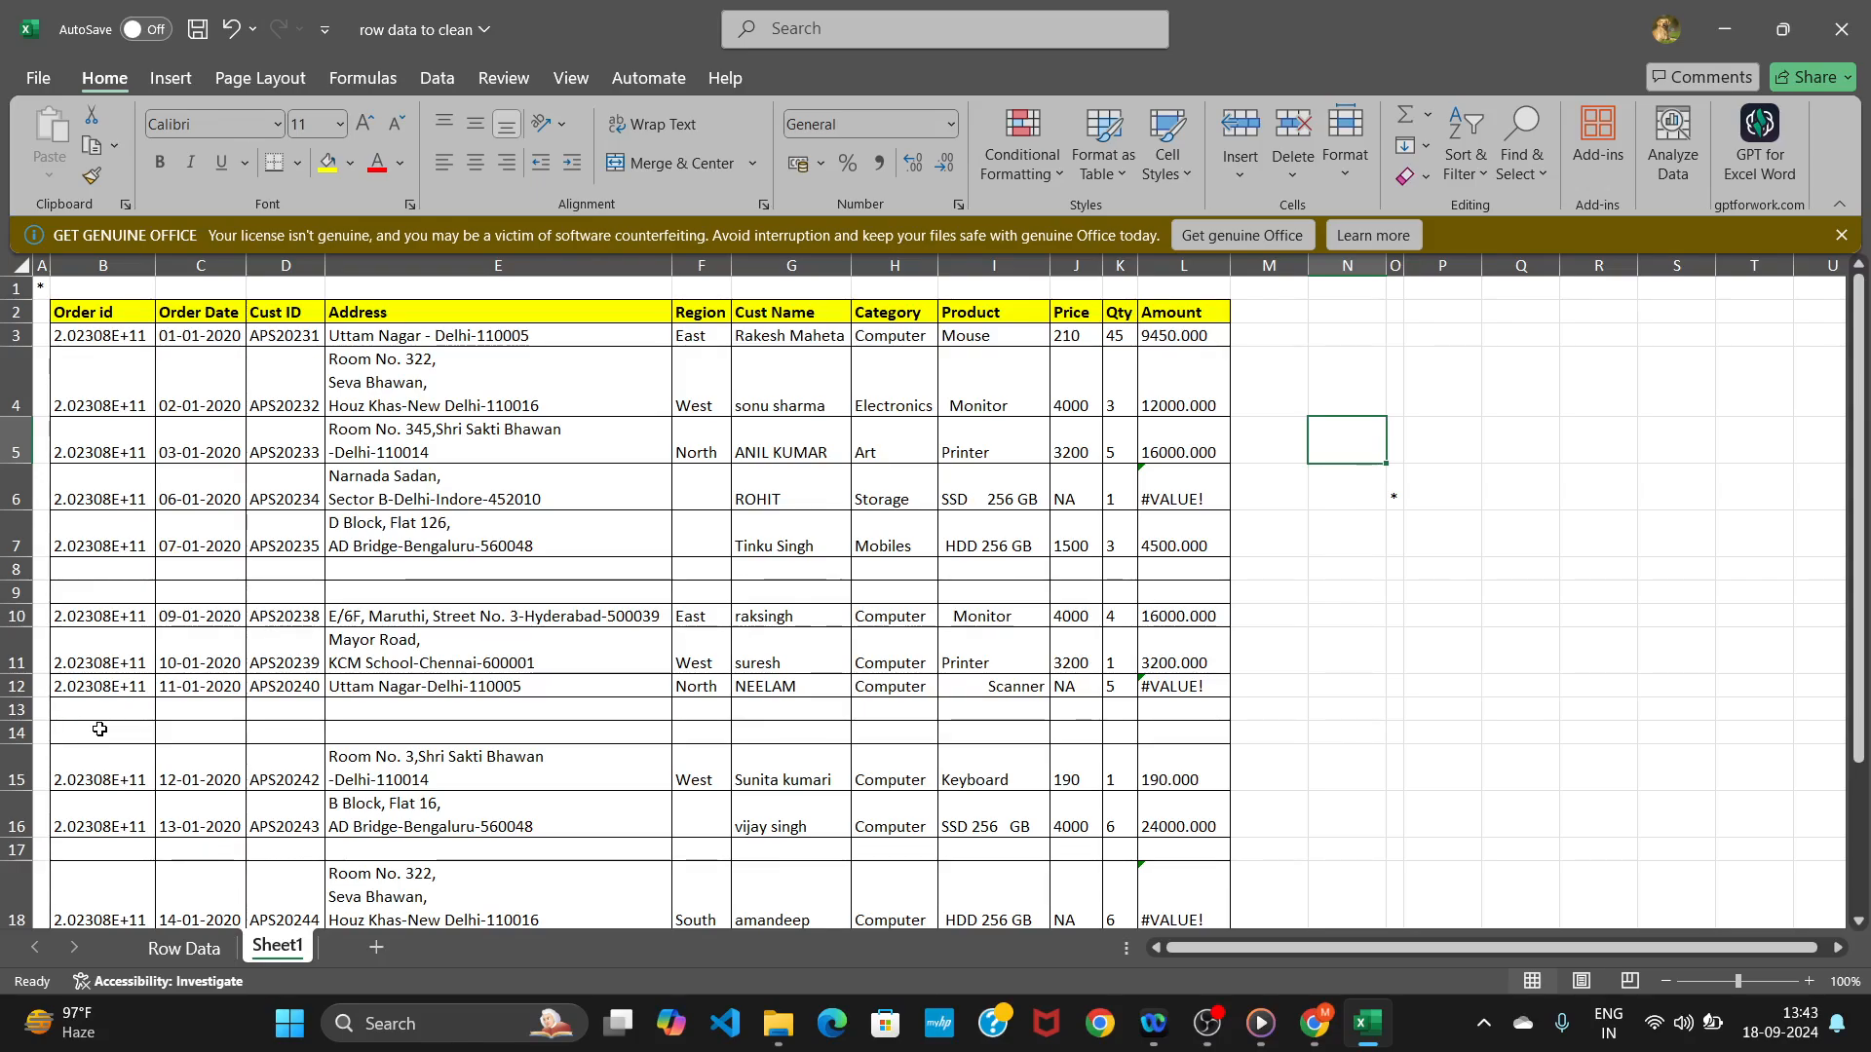
Format the Order id column as Number with no decimal places.
left_click(102, 265)
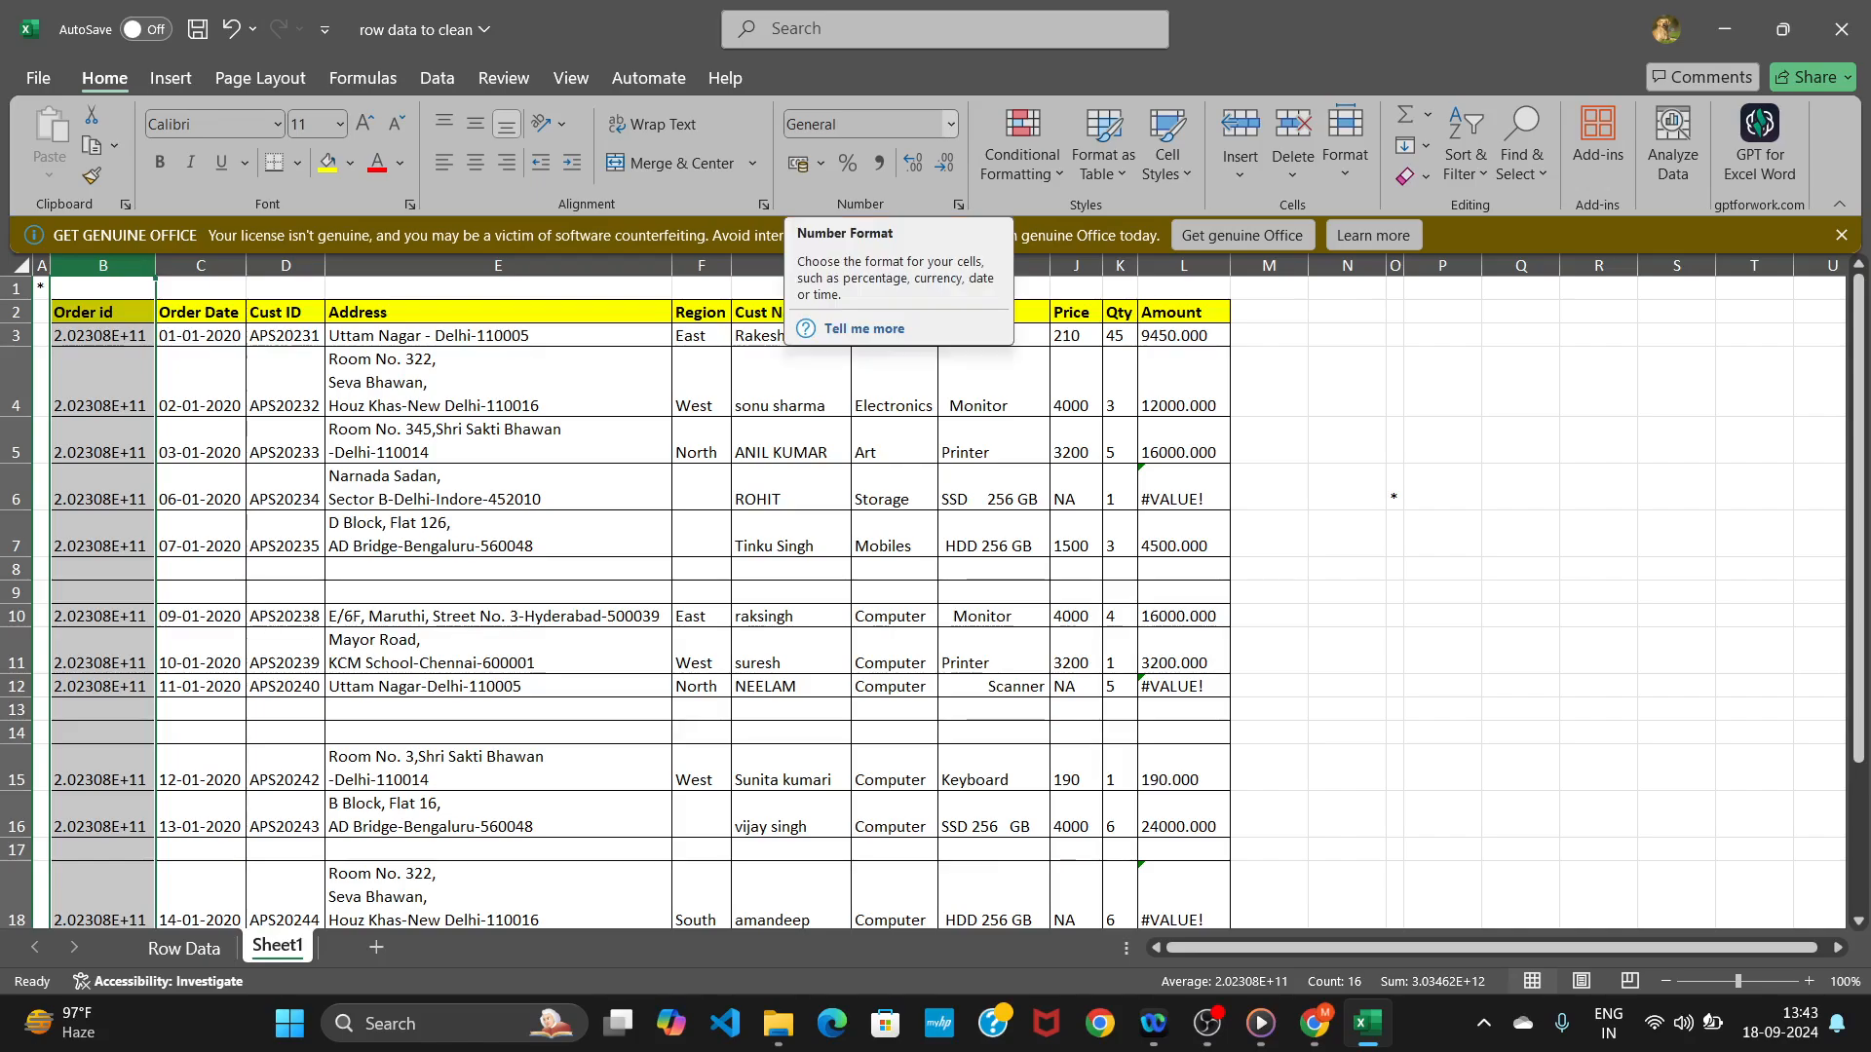
left_click(951, 127)
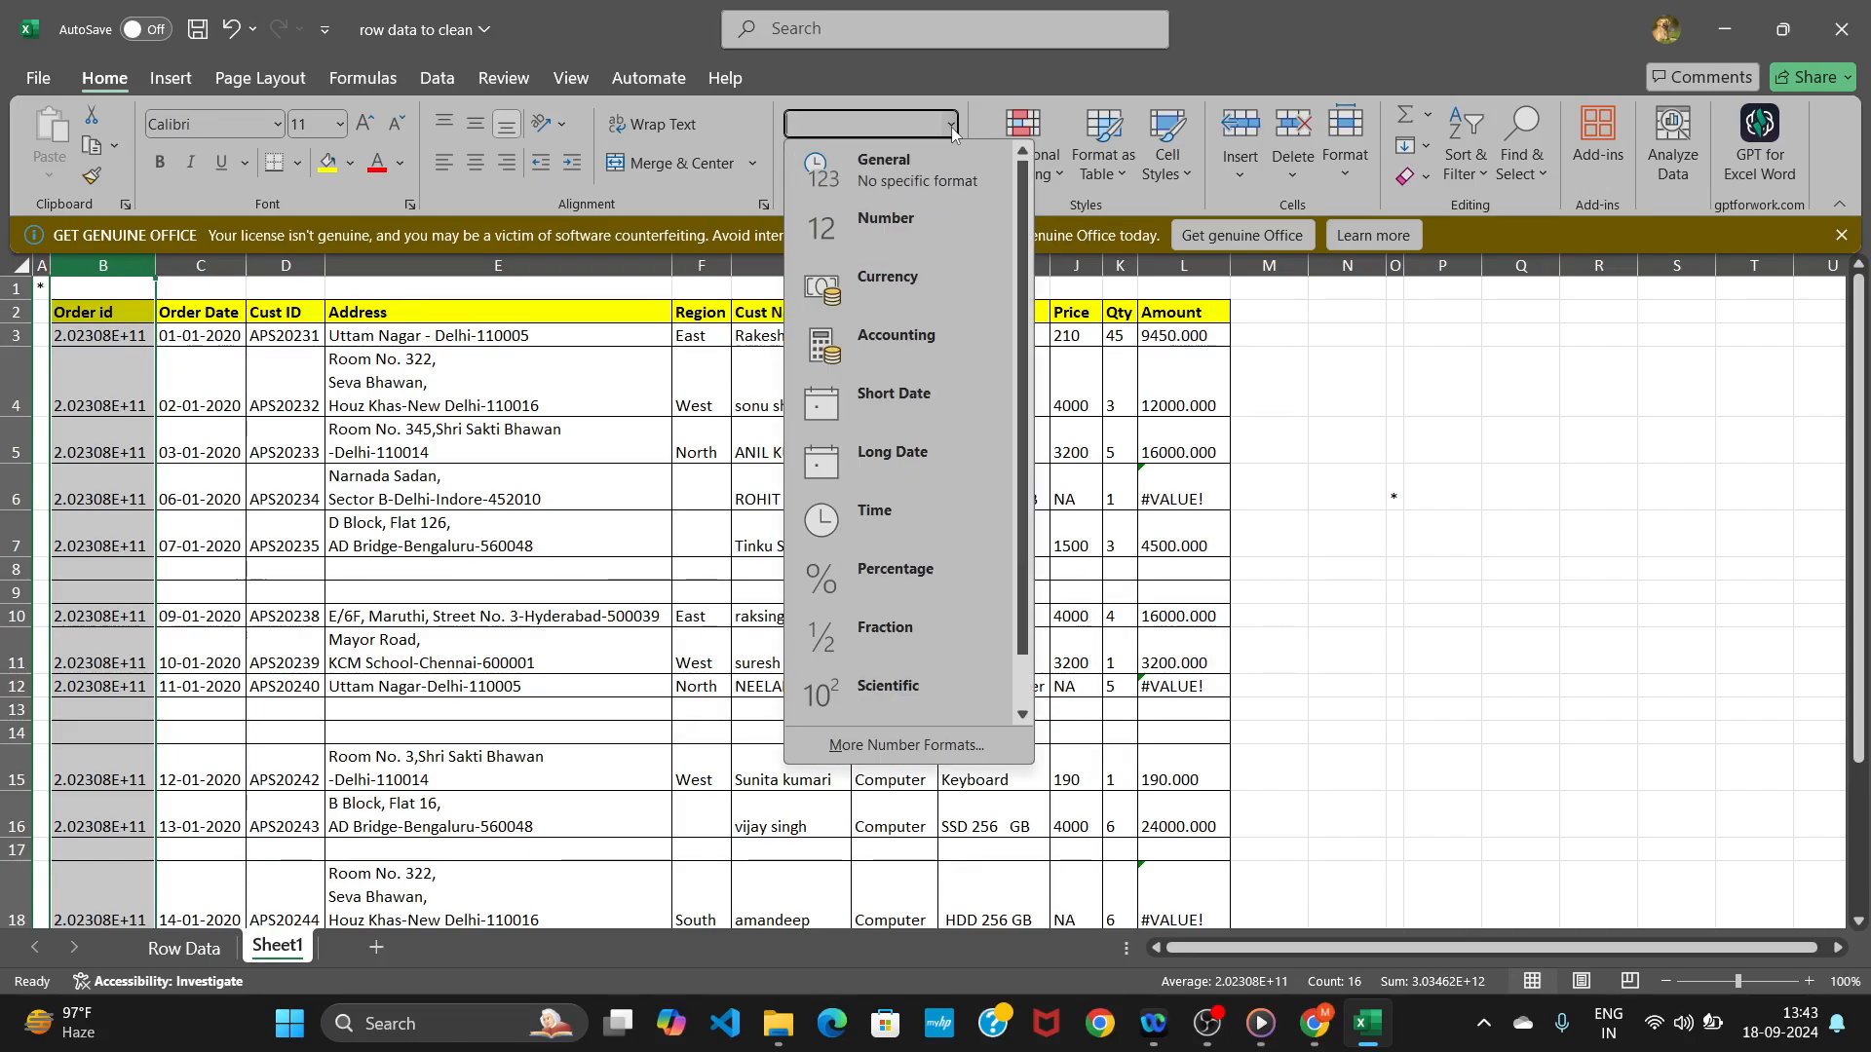
left_click(899, 238)
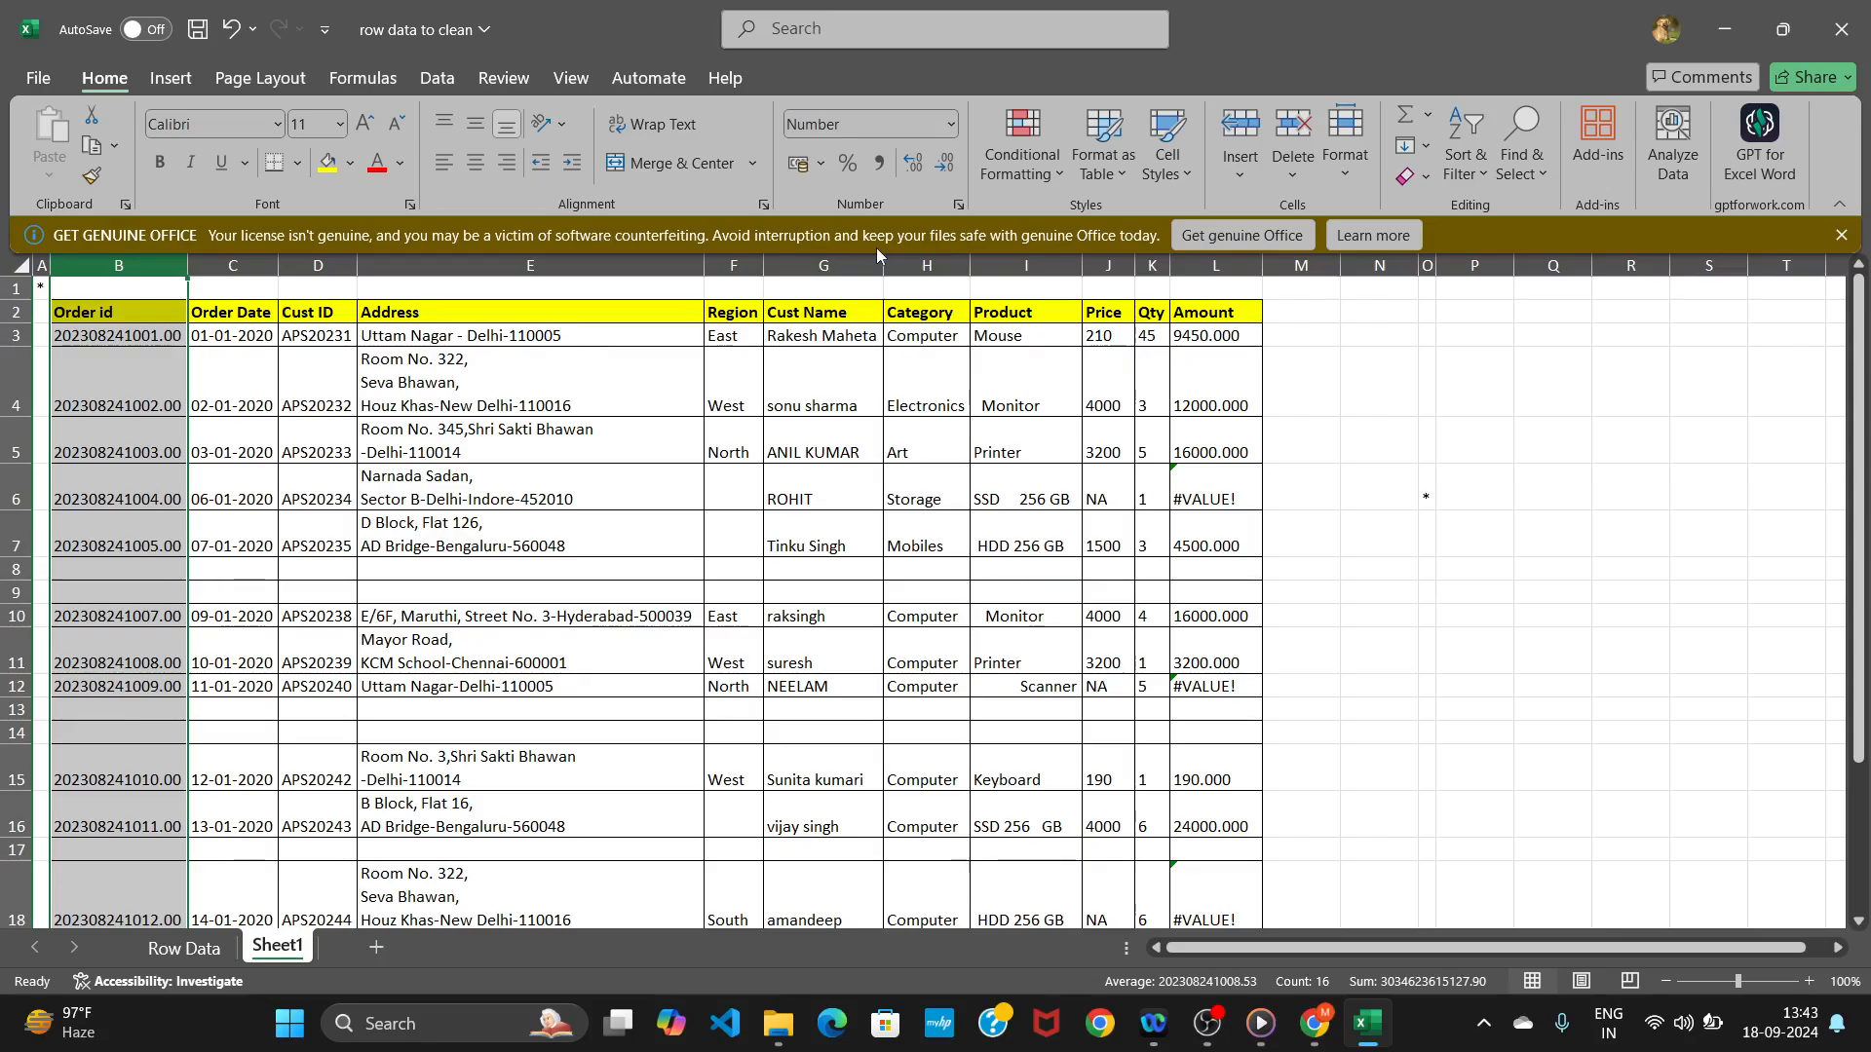
left_click(949, 165)
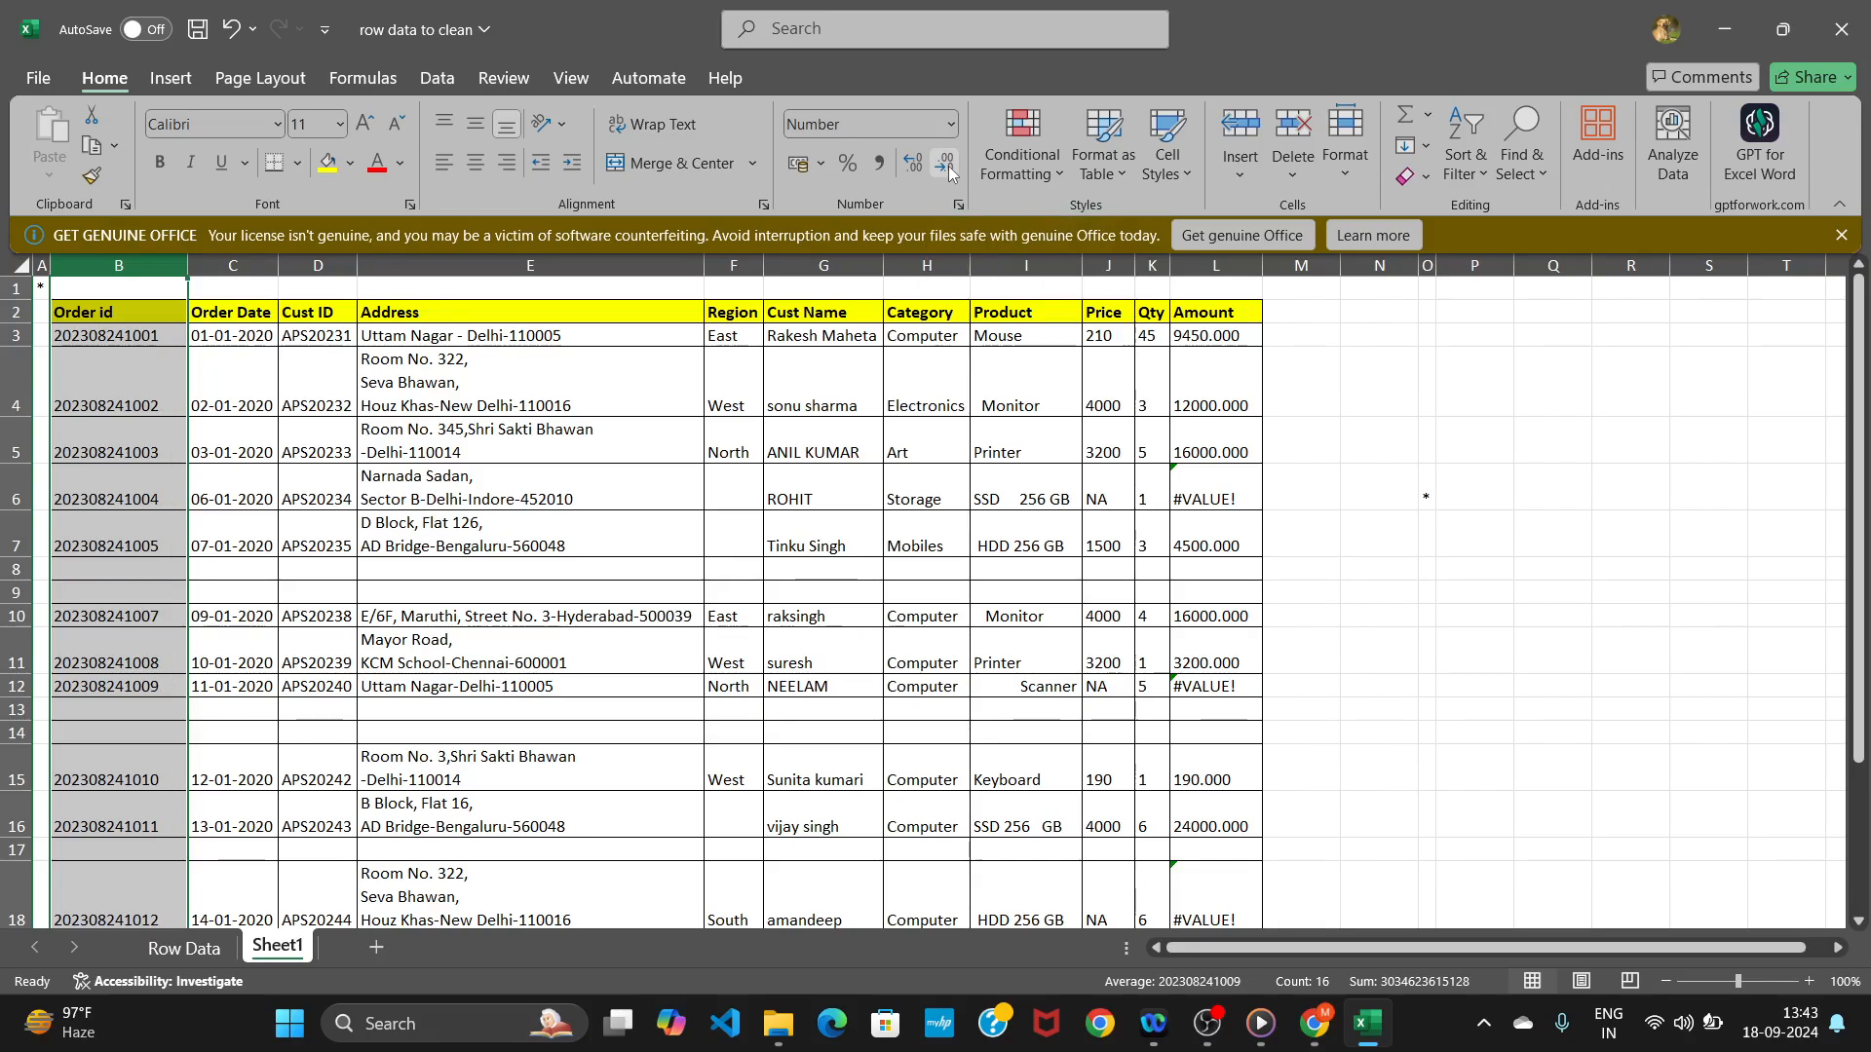
left_click(1314, 507)
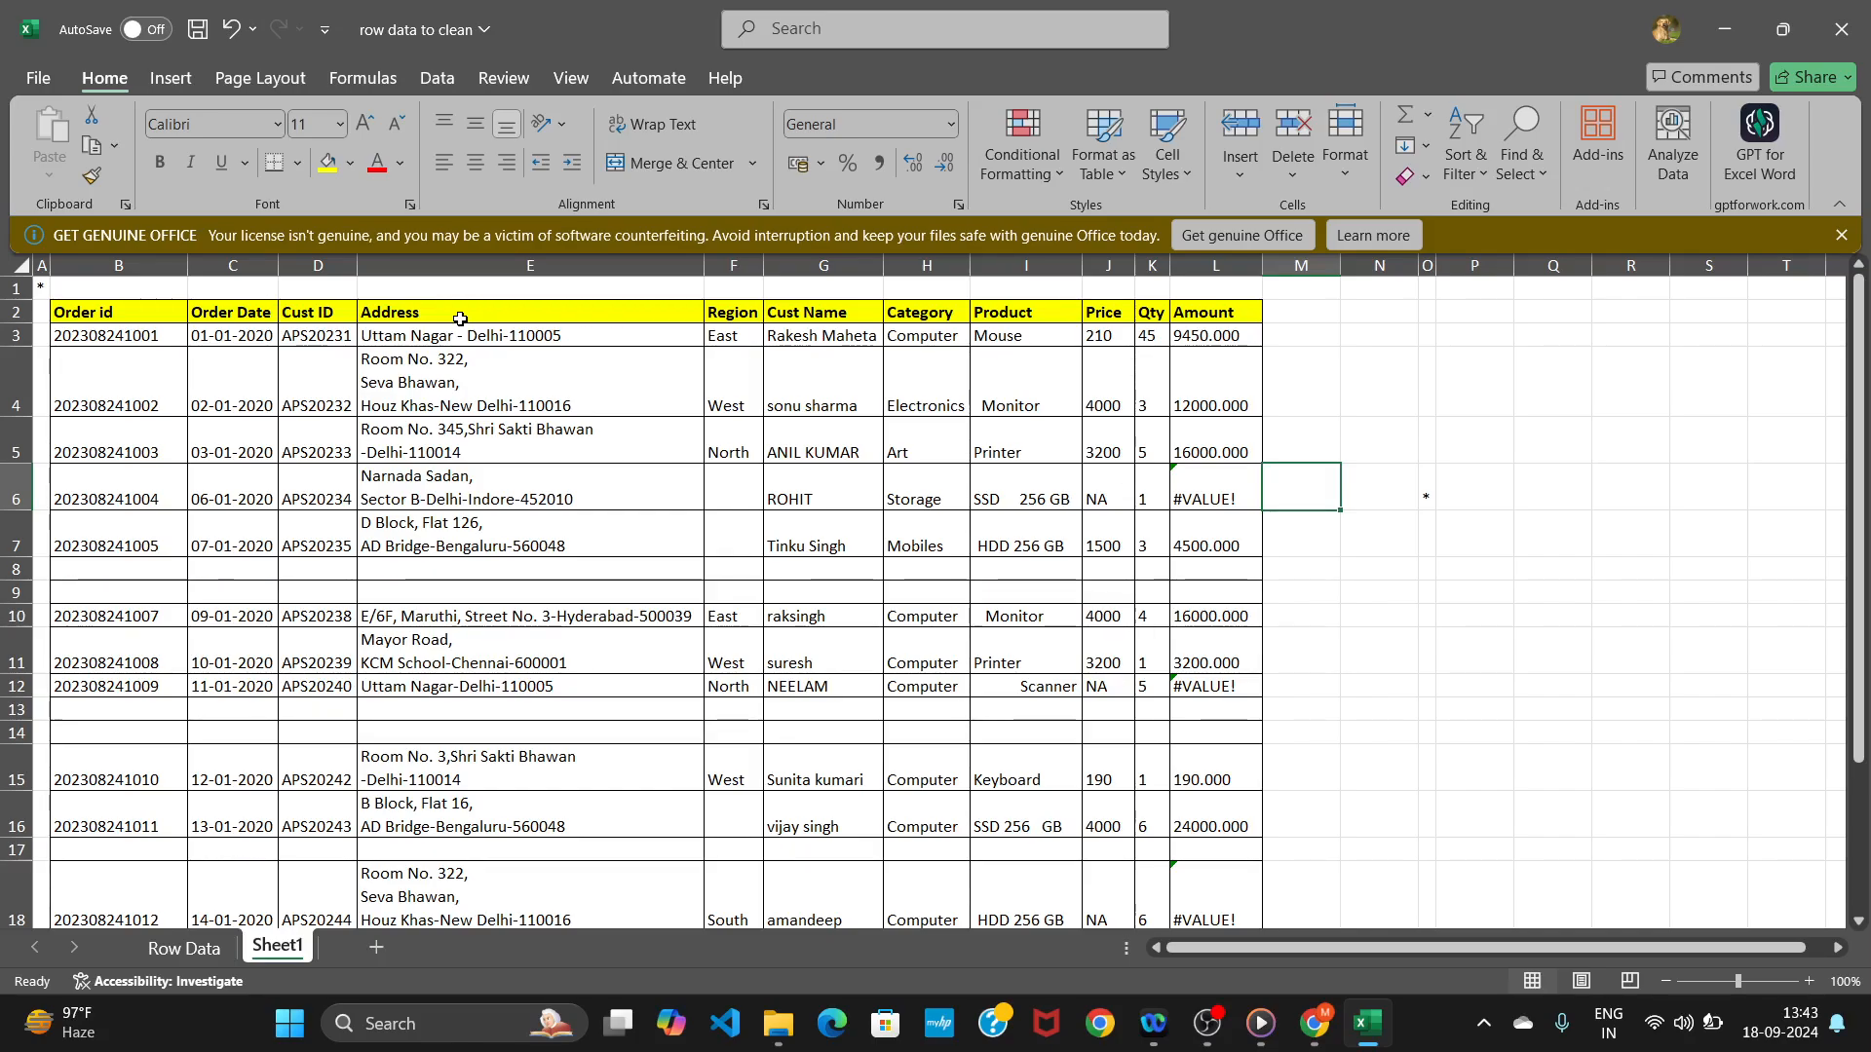
Turn off text wrapping for the Address column.
left_click(529, 267)
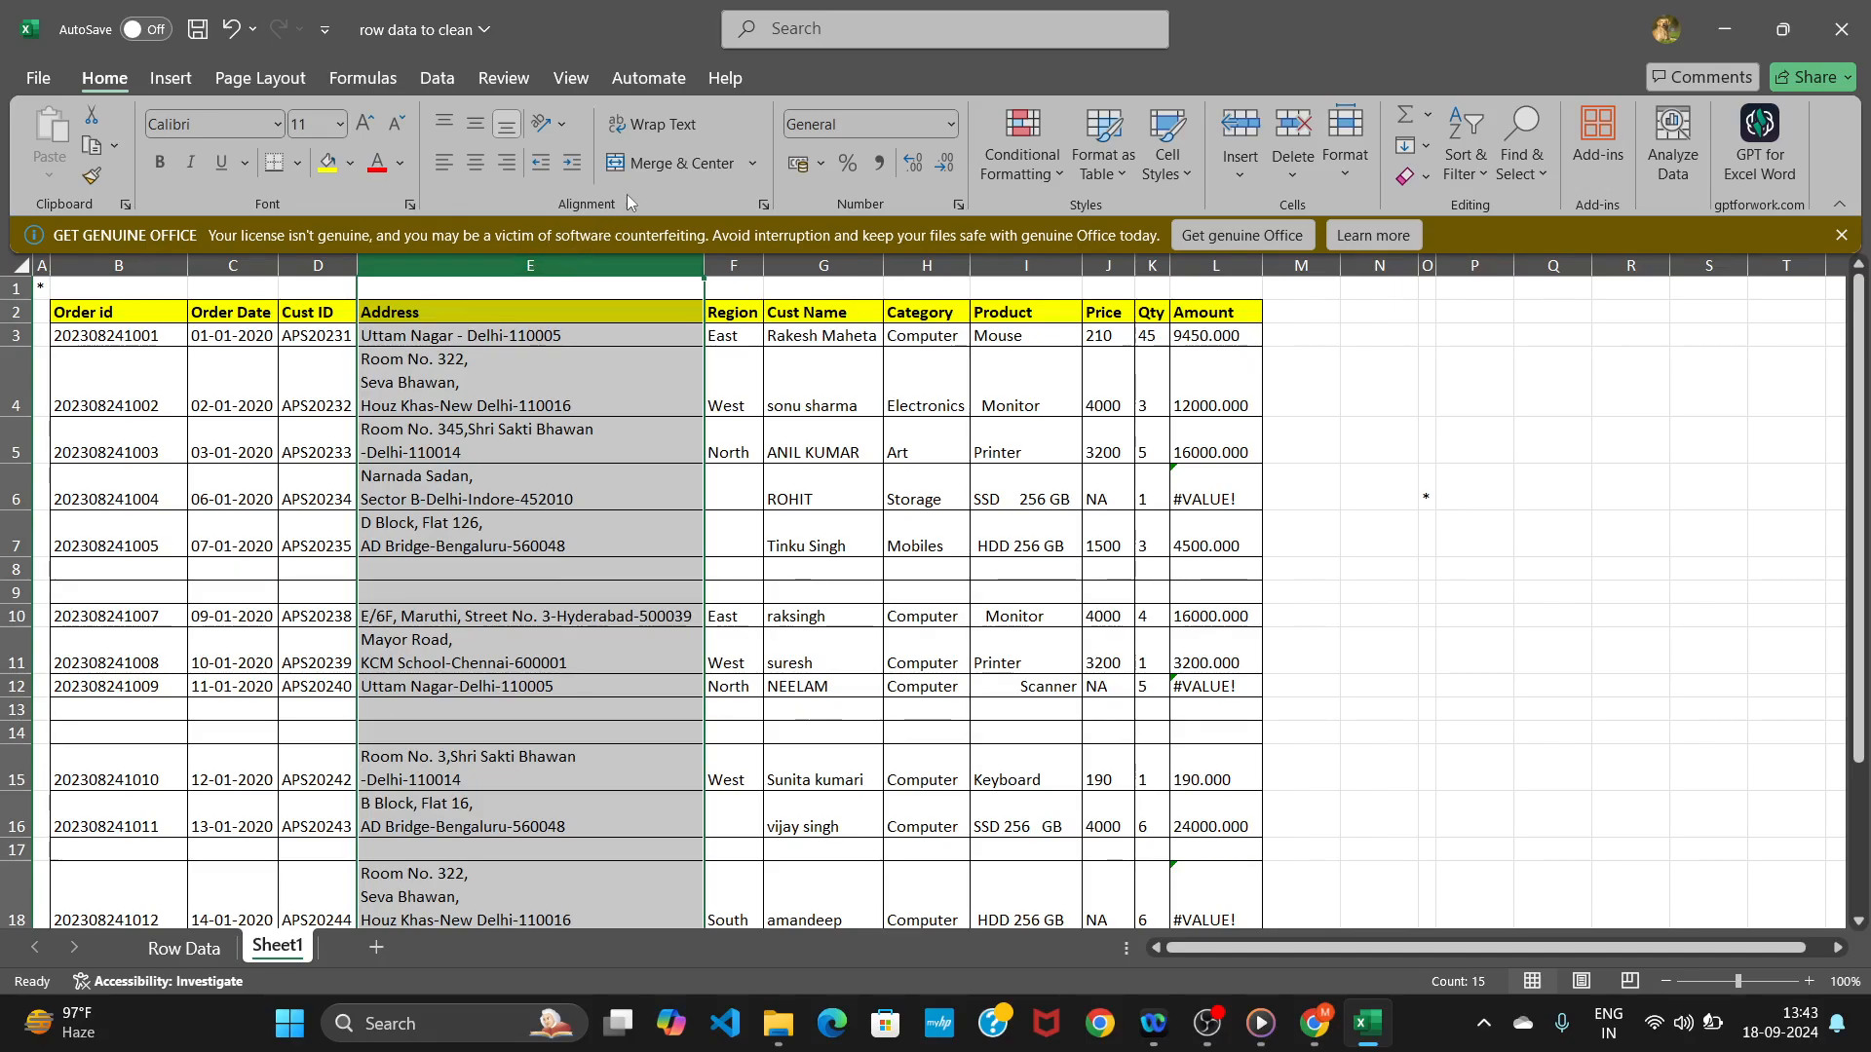
left_click(641, 126)
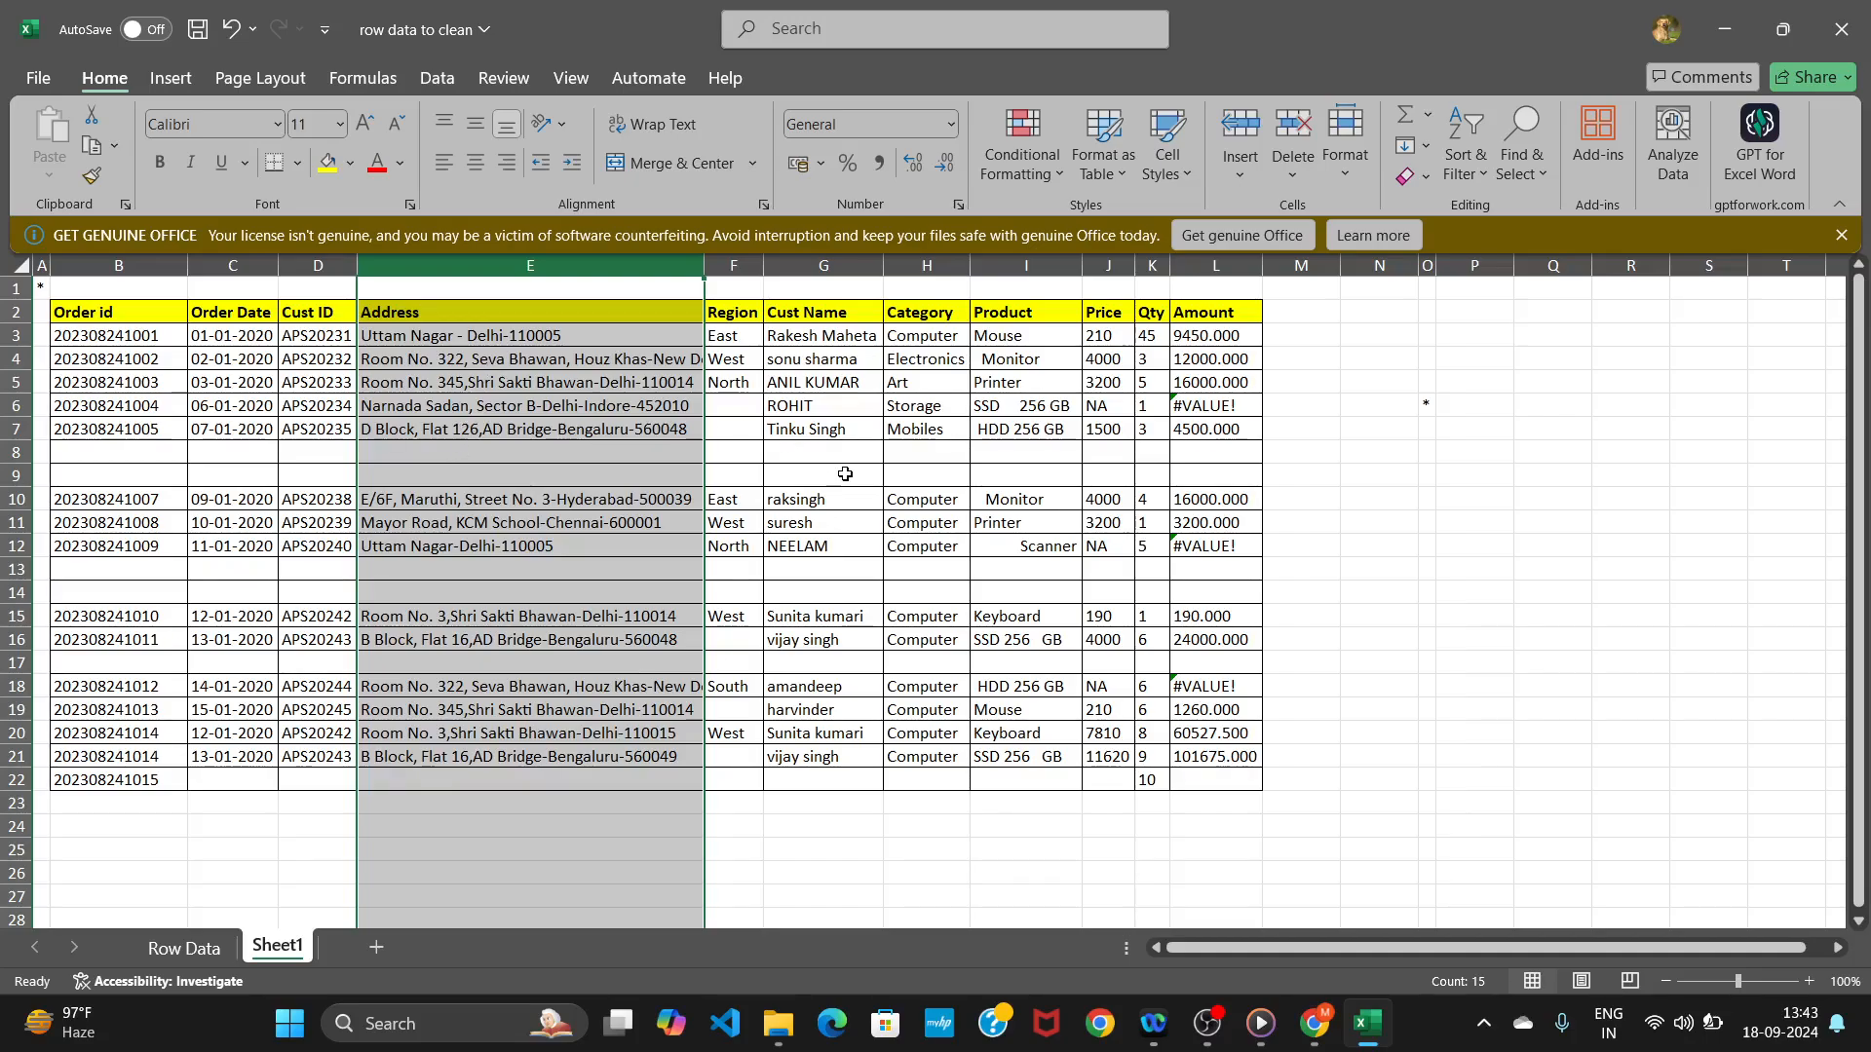
left_click(1416, 477)
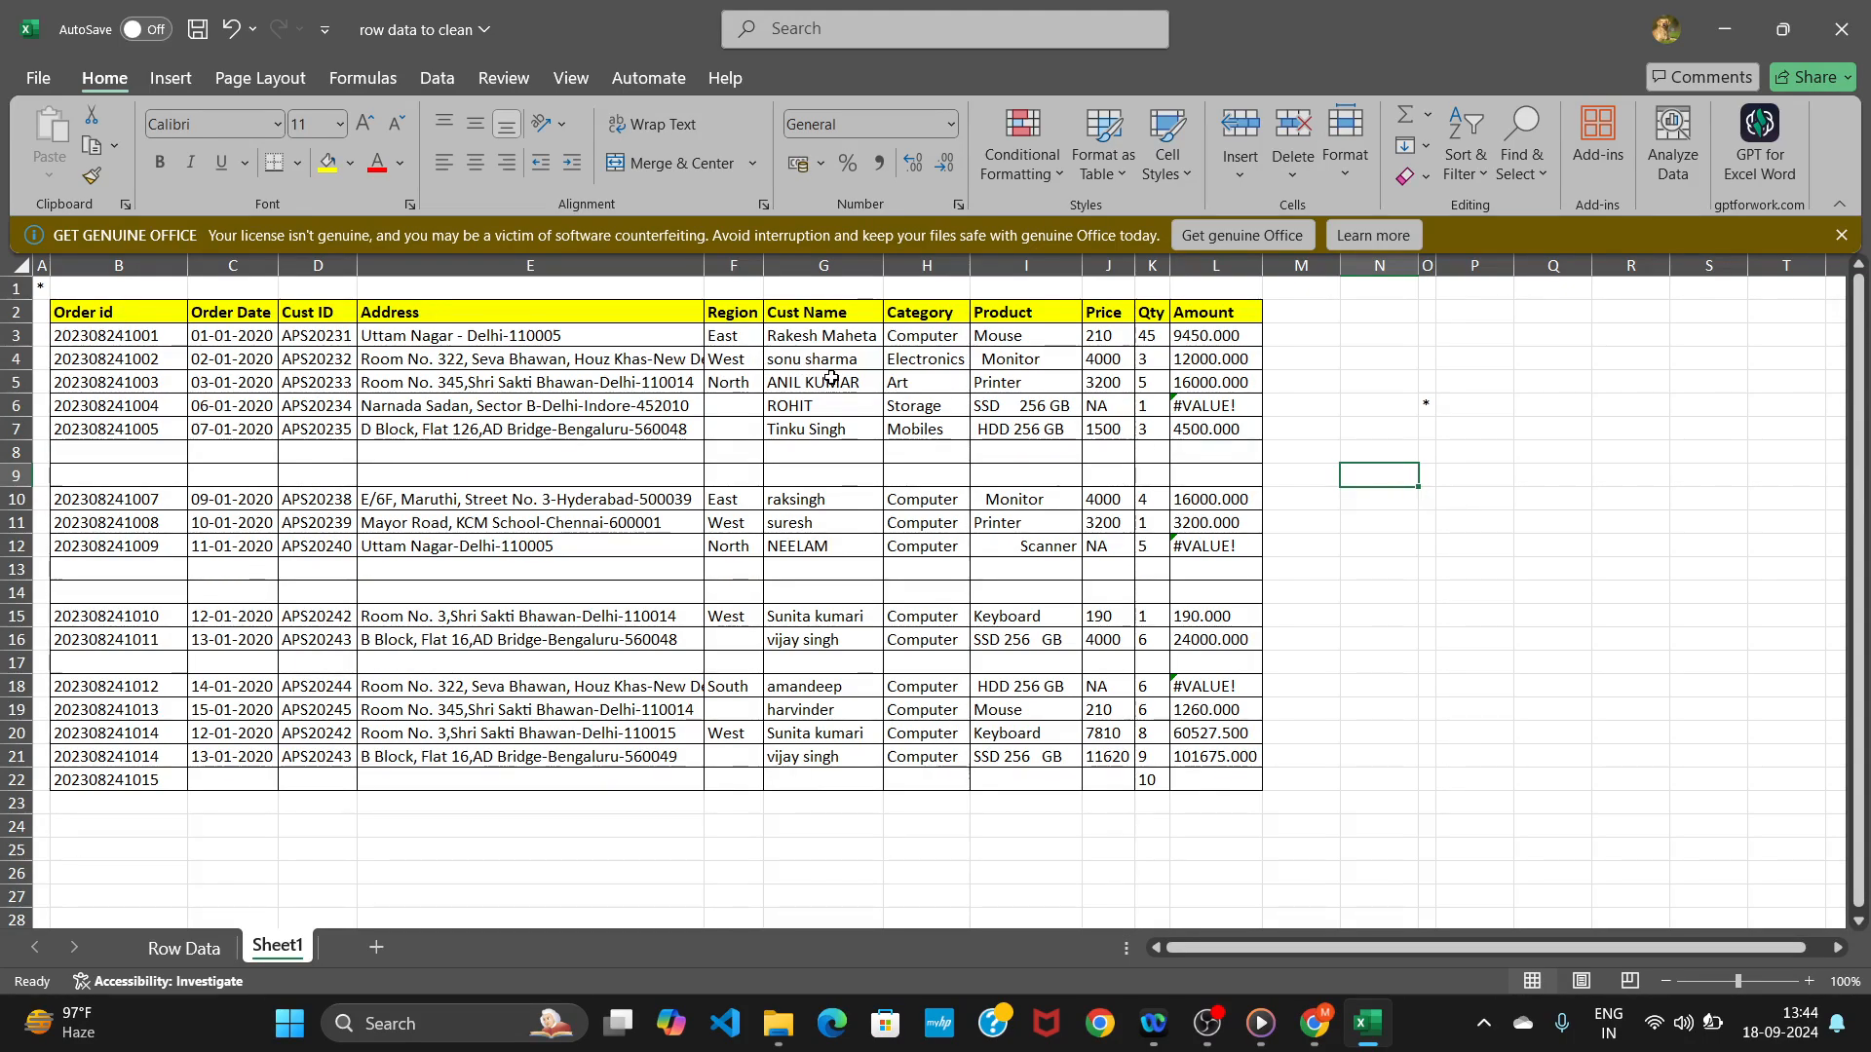
Enter =PROPER(G3) in M3 to capitalize the customer name, and fill it down to row 22.
left_click(824, 266)
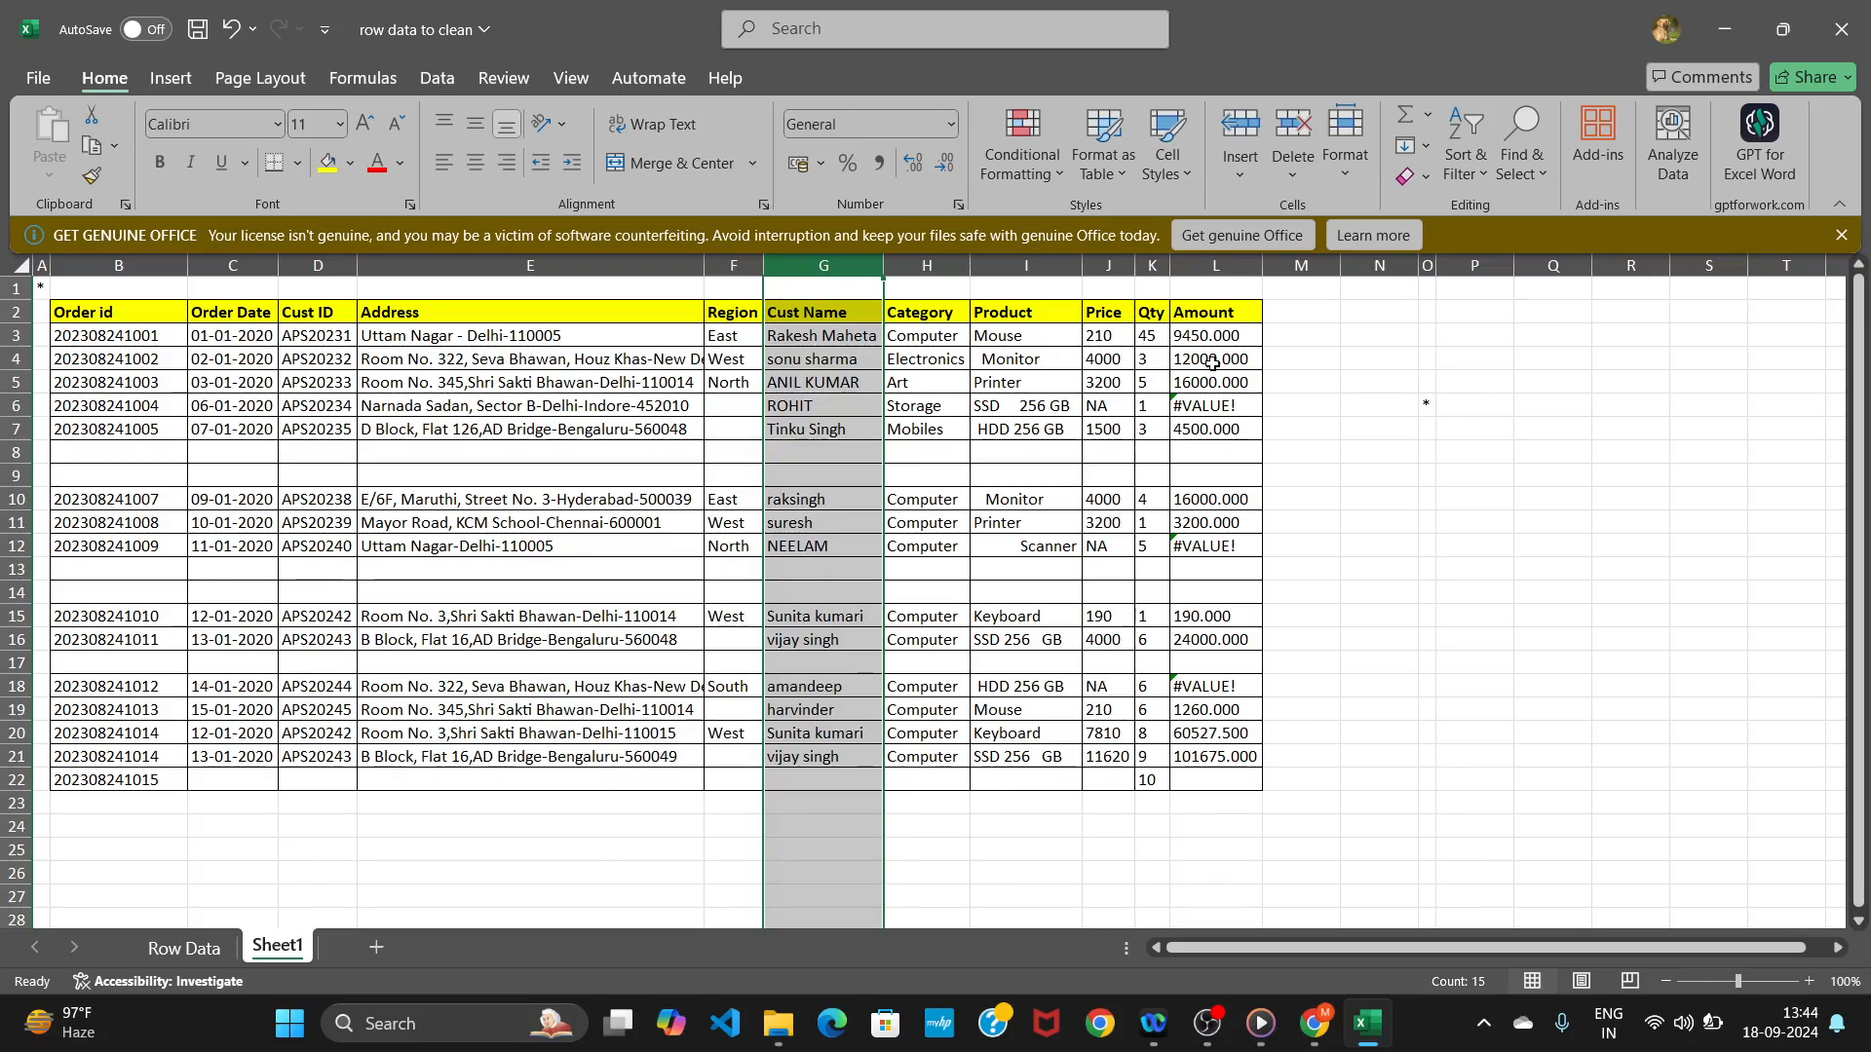
left_click(1314, 334)
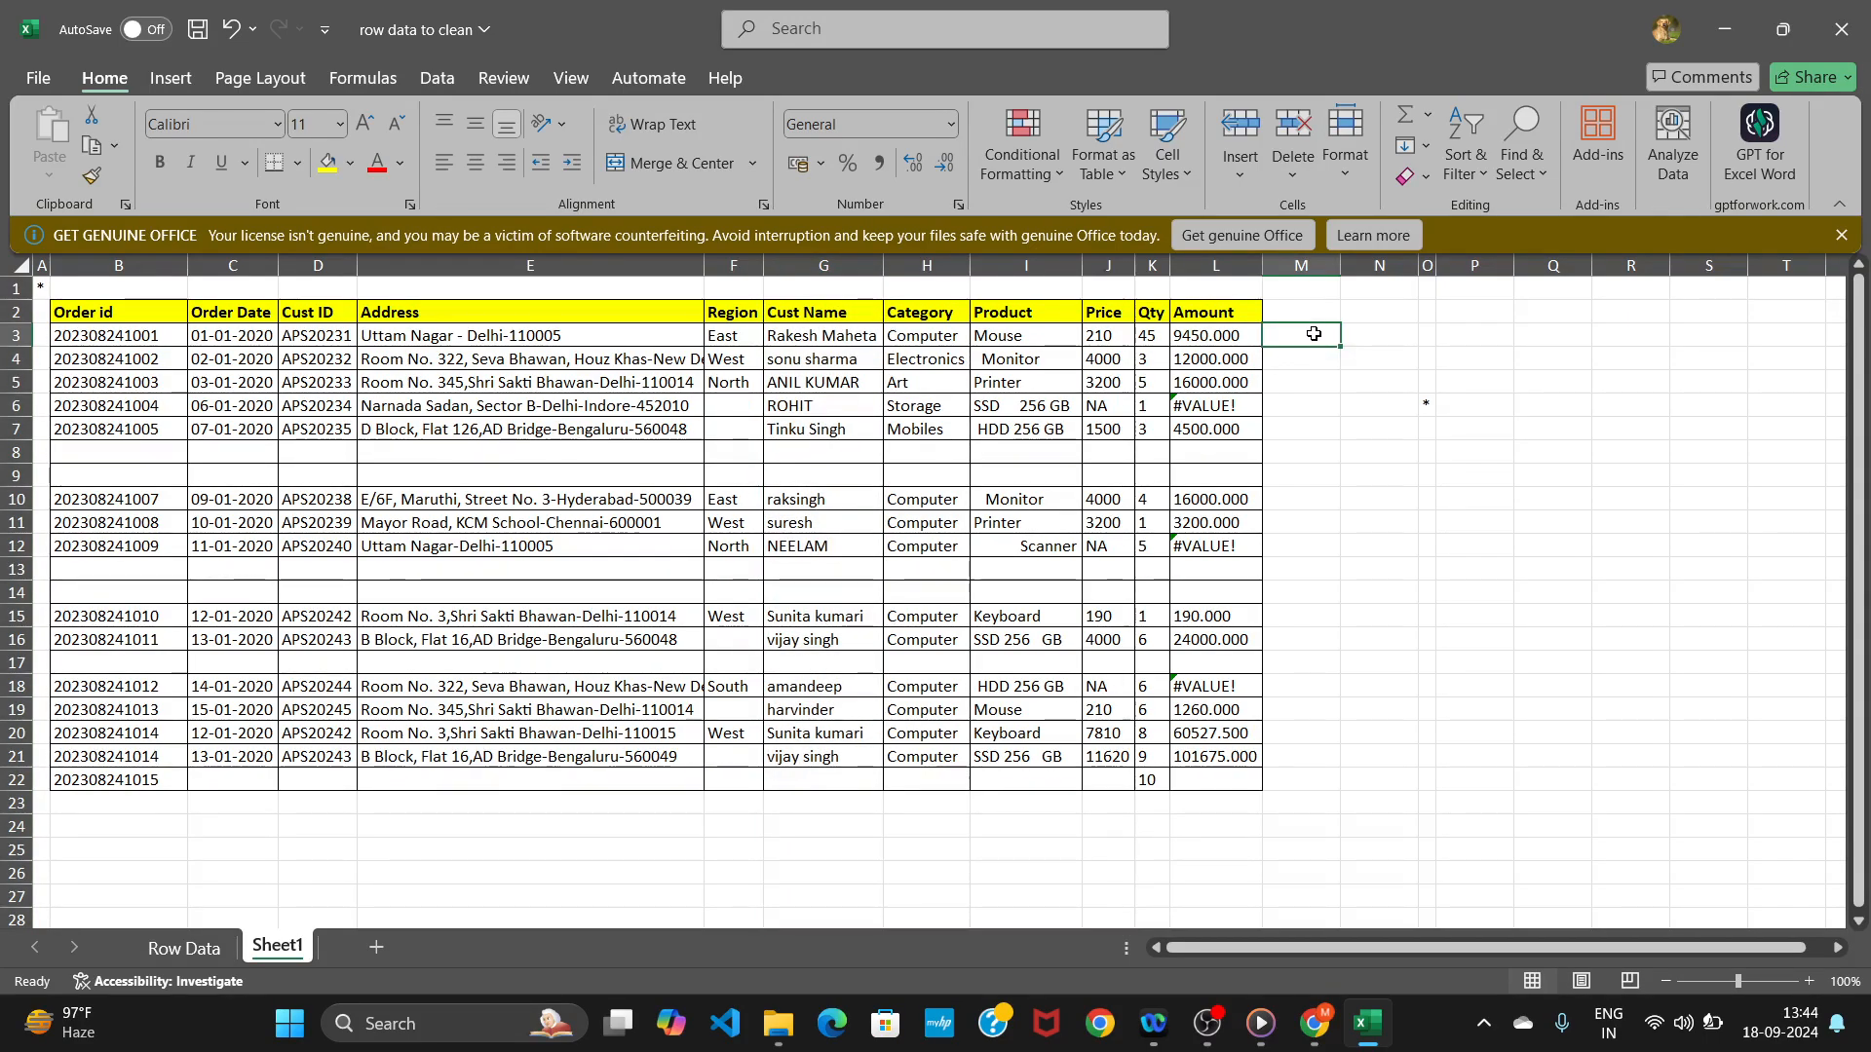
type("=")
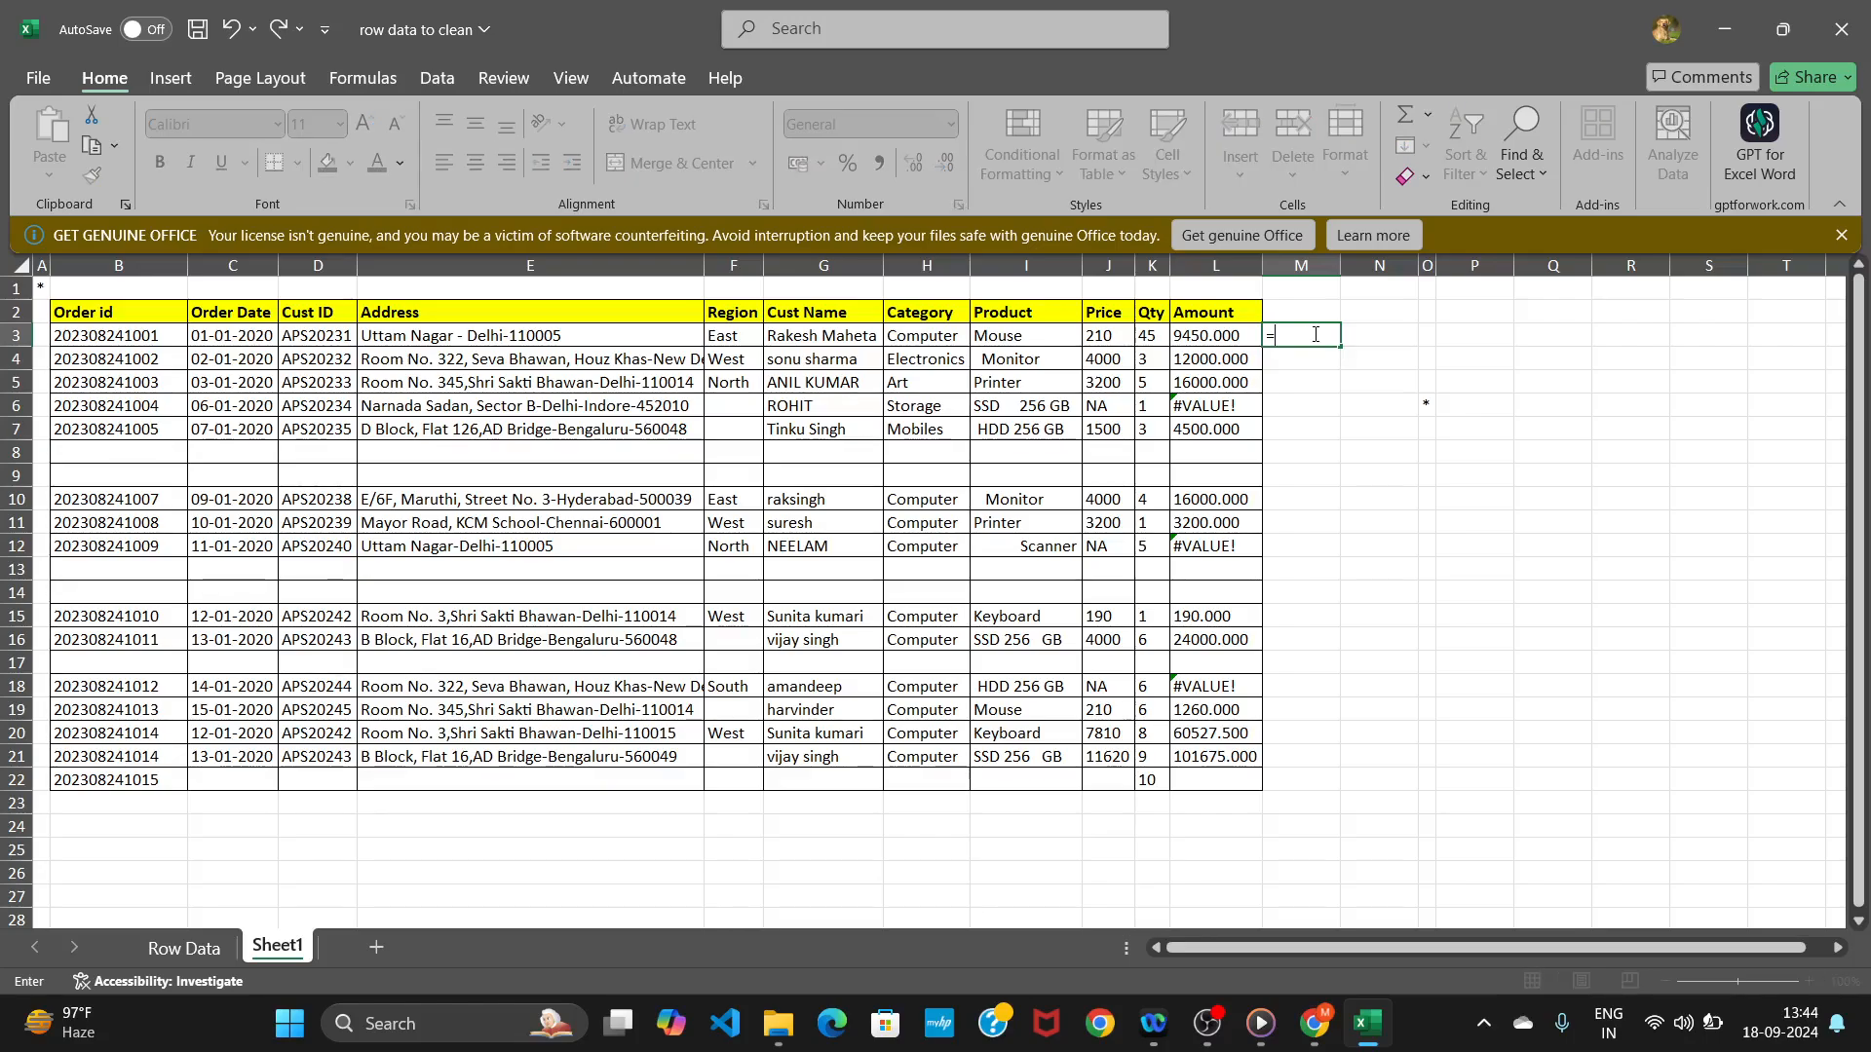
type("proper")
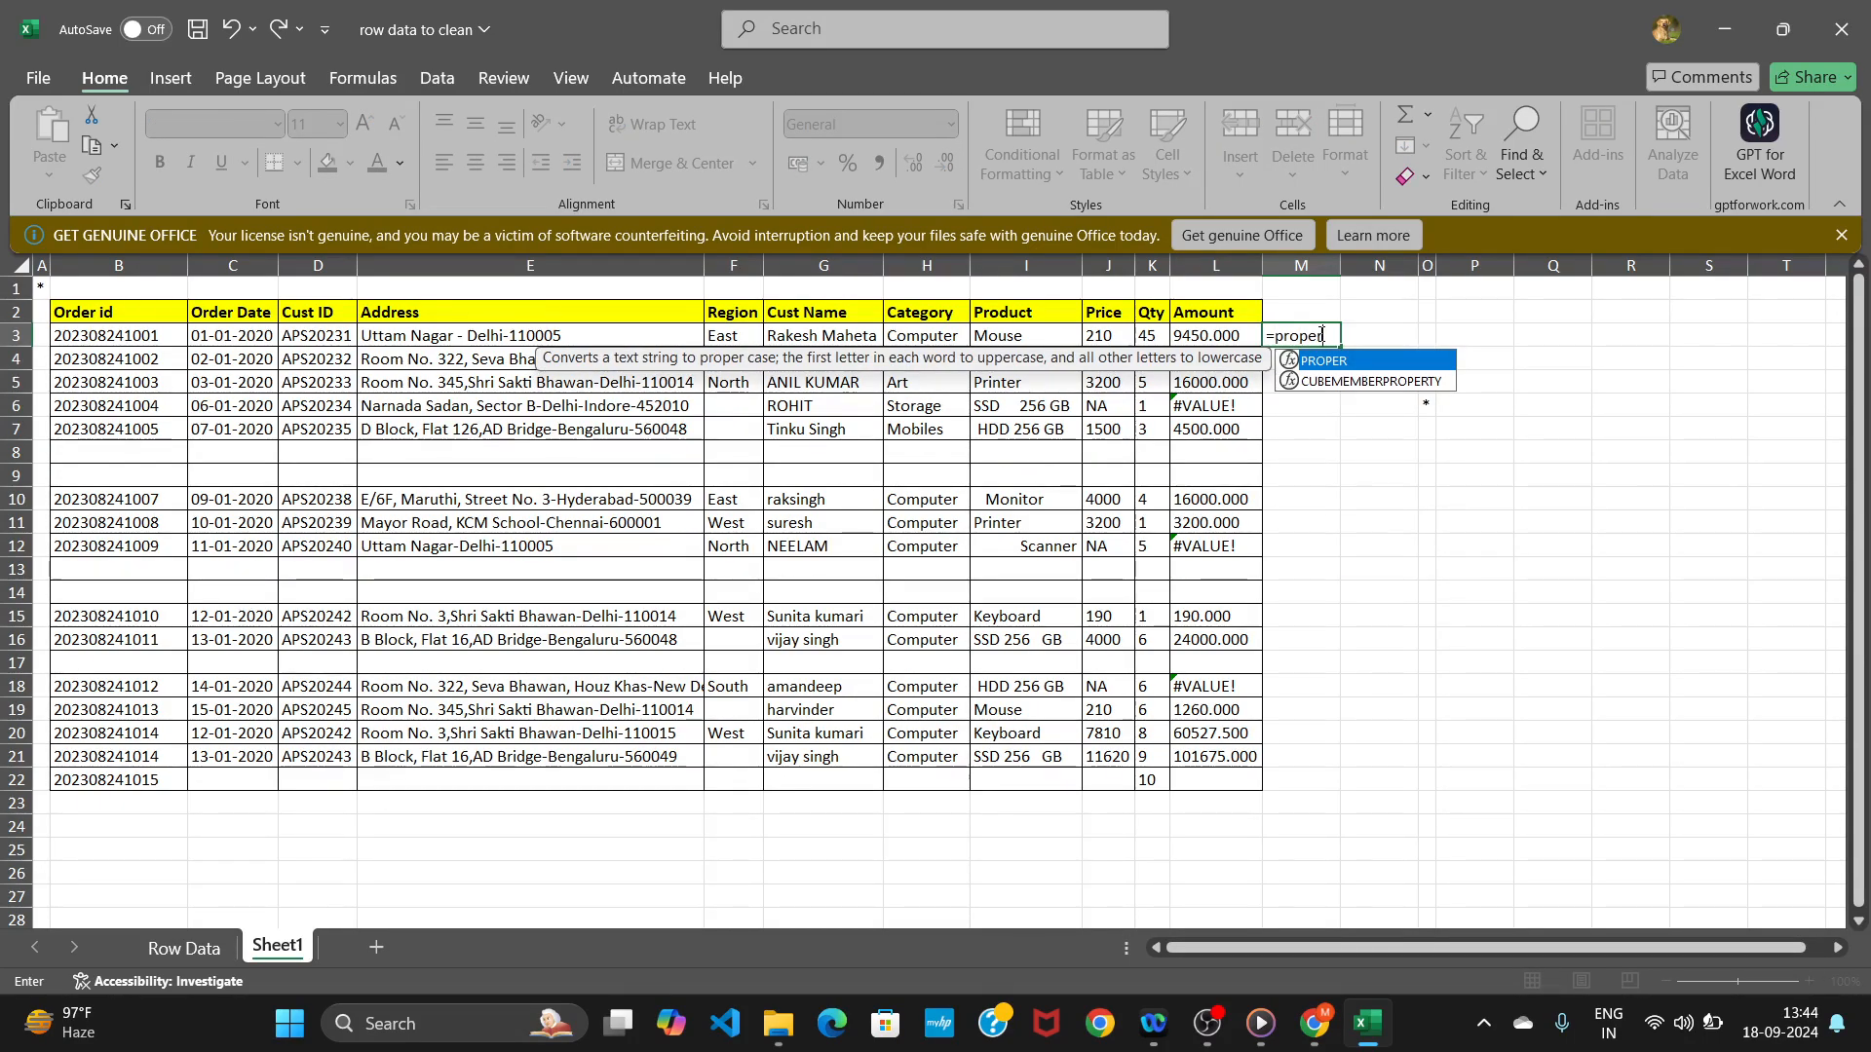
type("(")
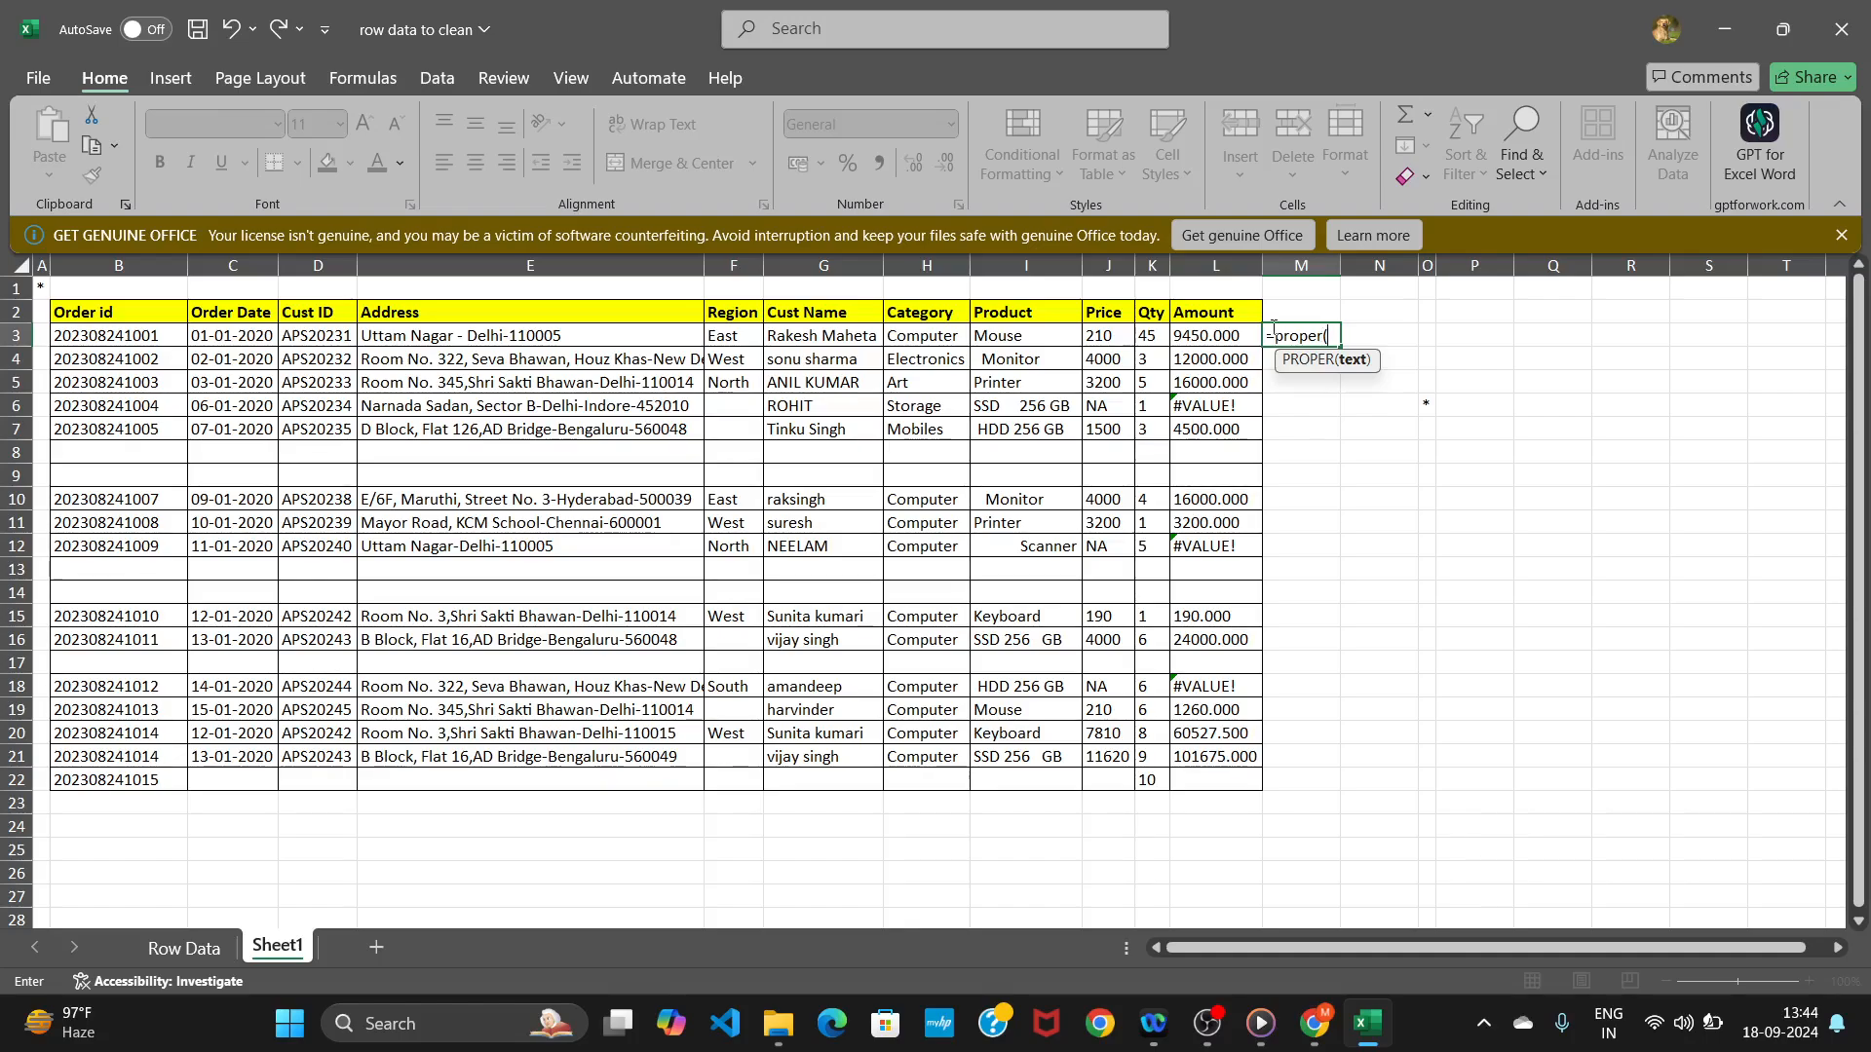
left_click(798, 336)
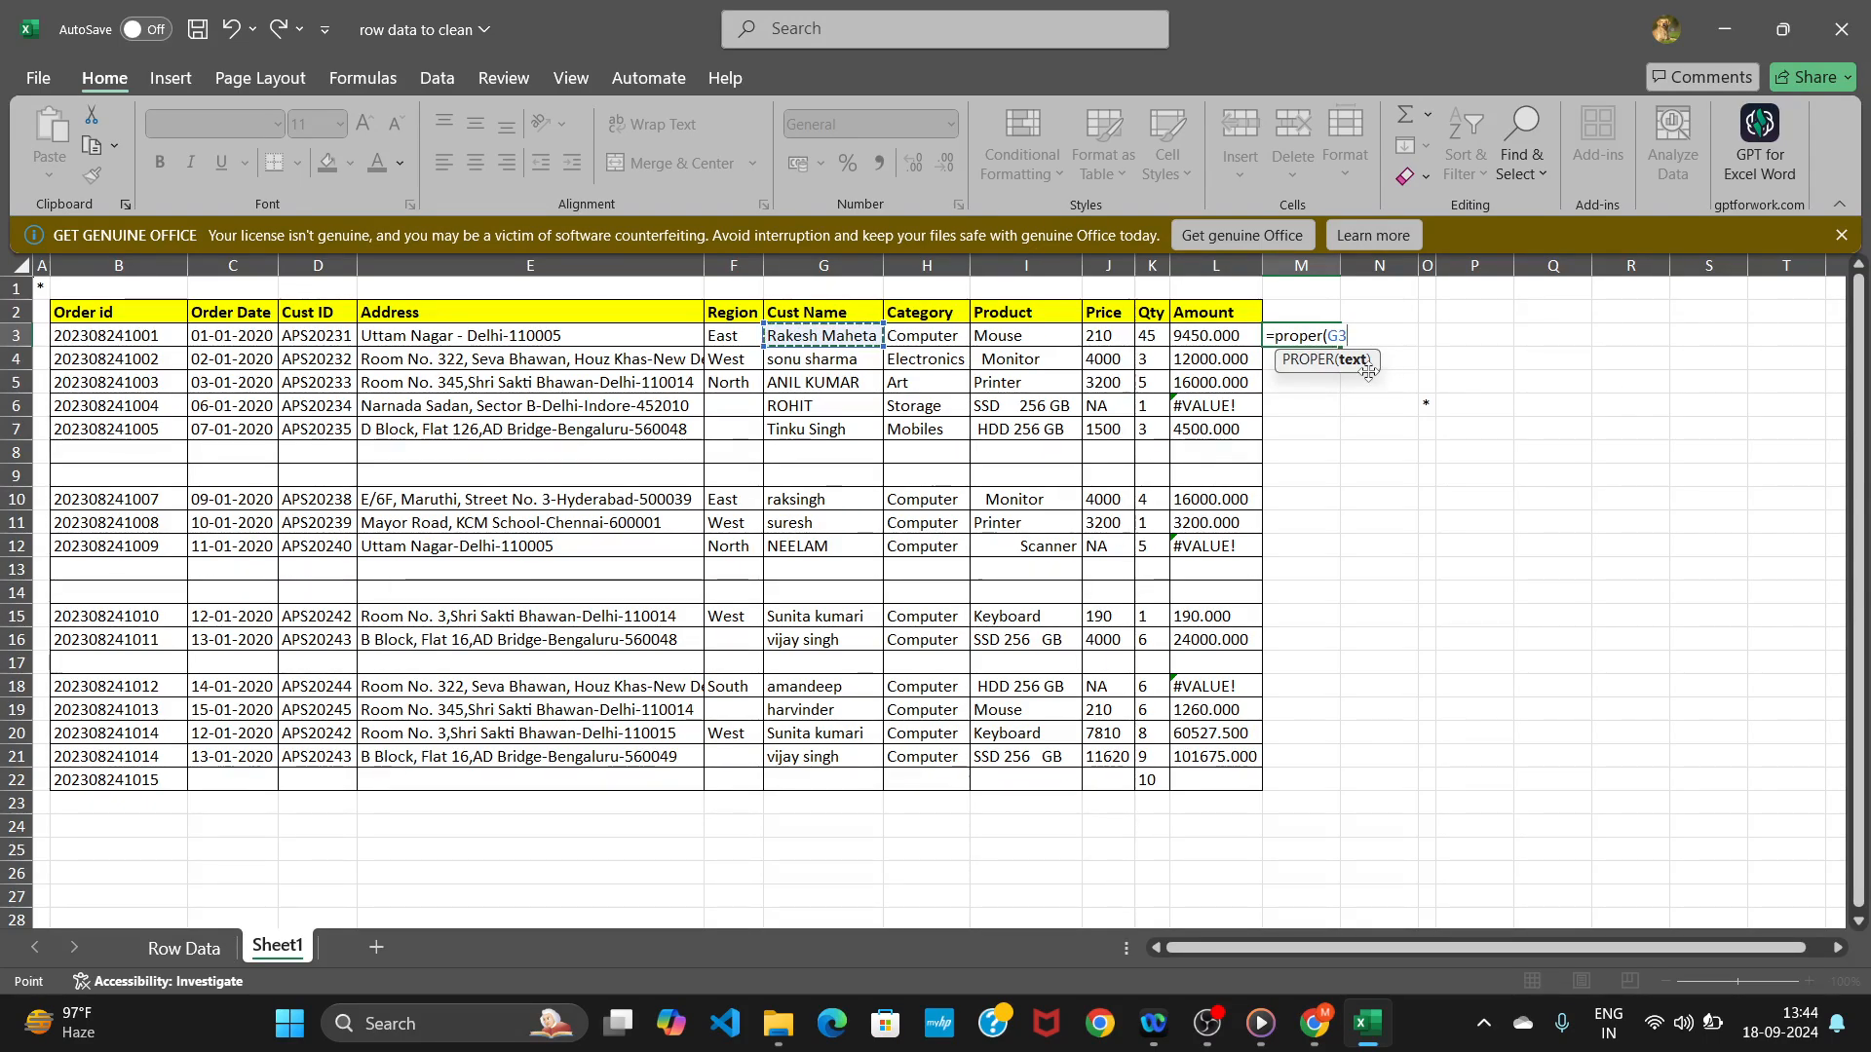
key("Return")
left_click(1333, 341)
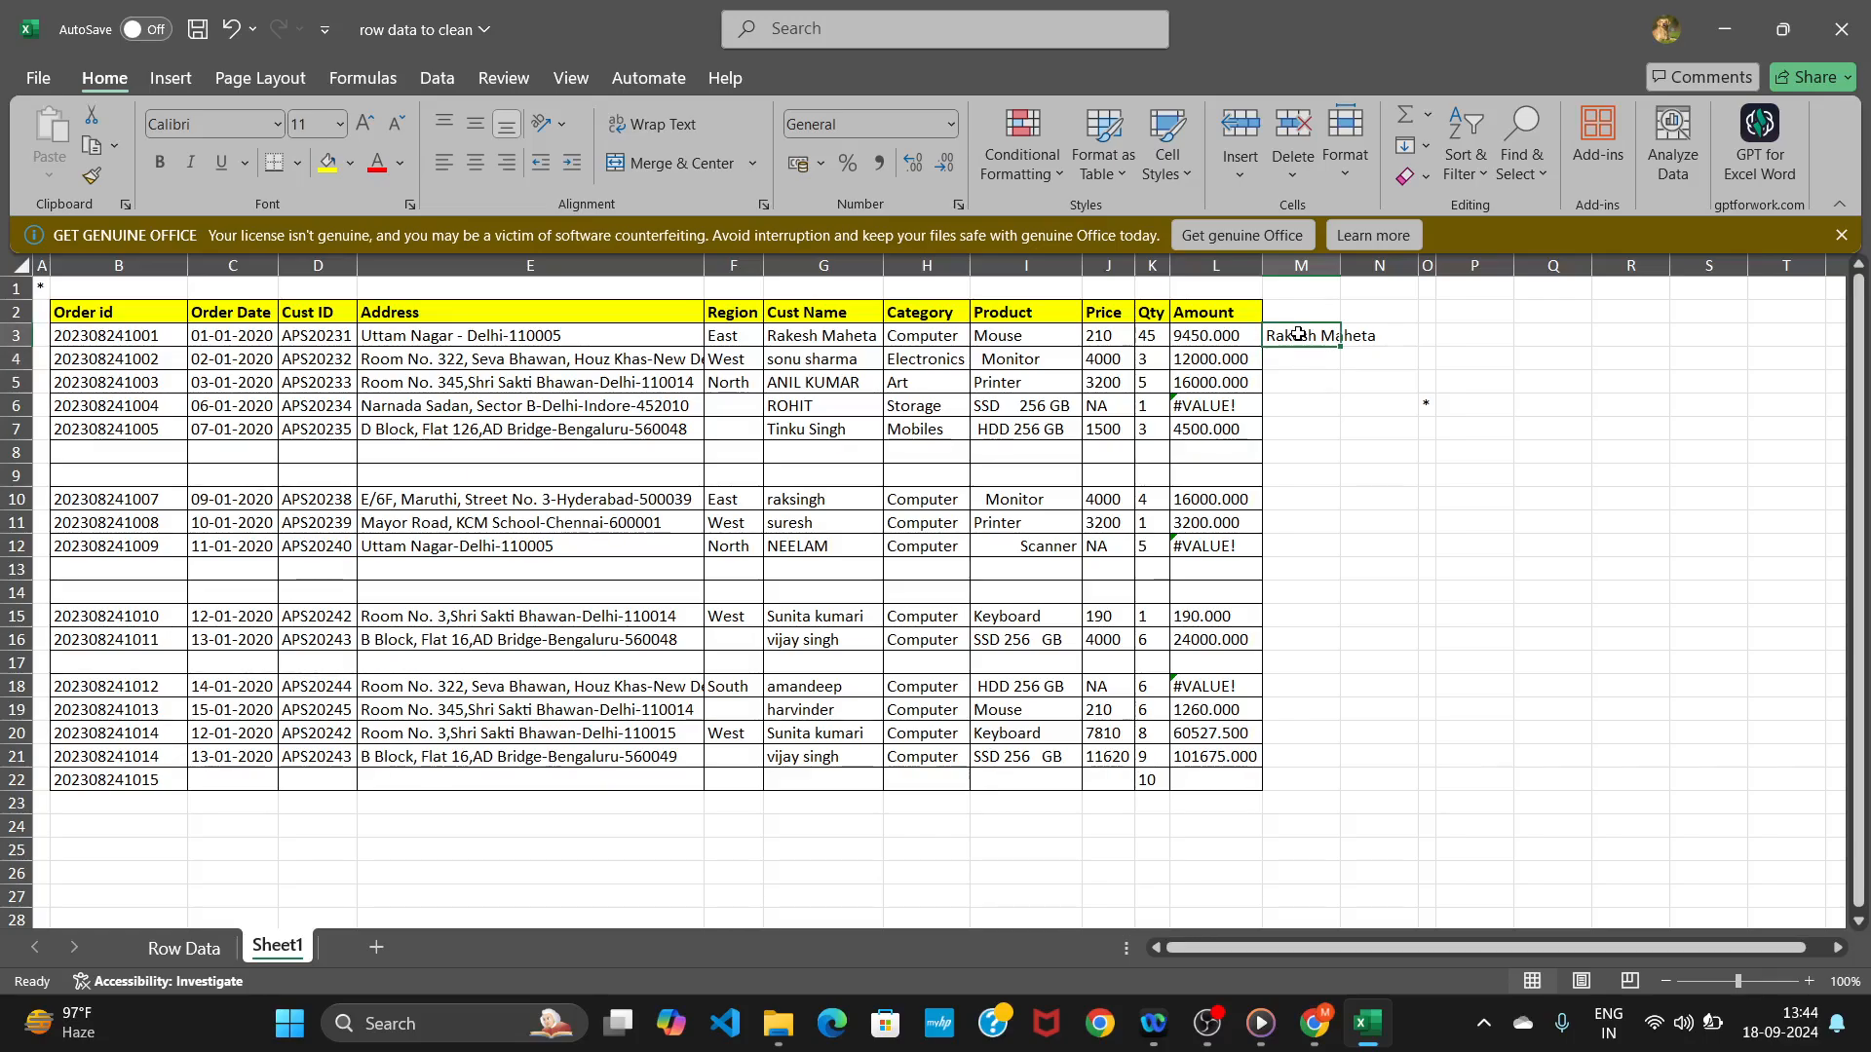
left_click_drag(1341, 345, 1268, 785)
left_click(1268, 785)
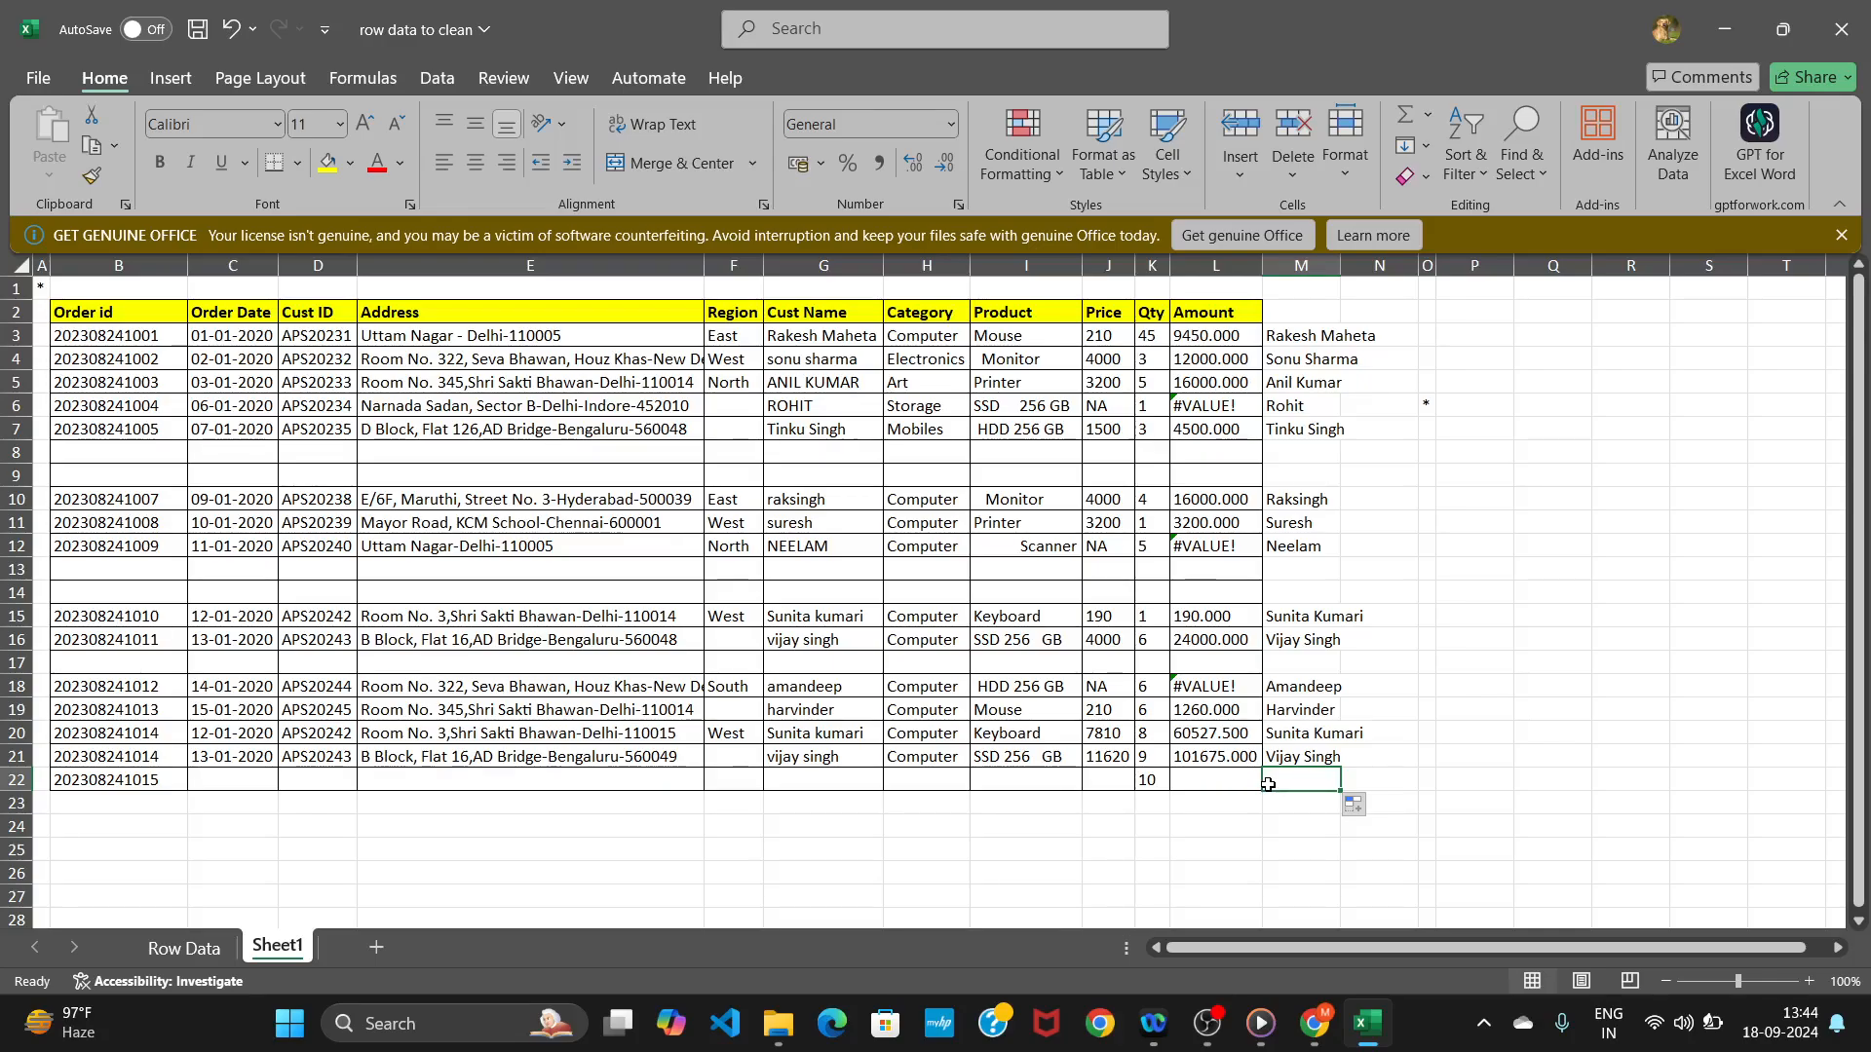
Copy the proper-case names from column M and paste them as values over the Cust Name column from G3.
left_click_drag(1273, 342, 1287, 779)
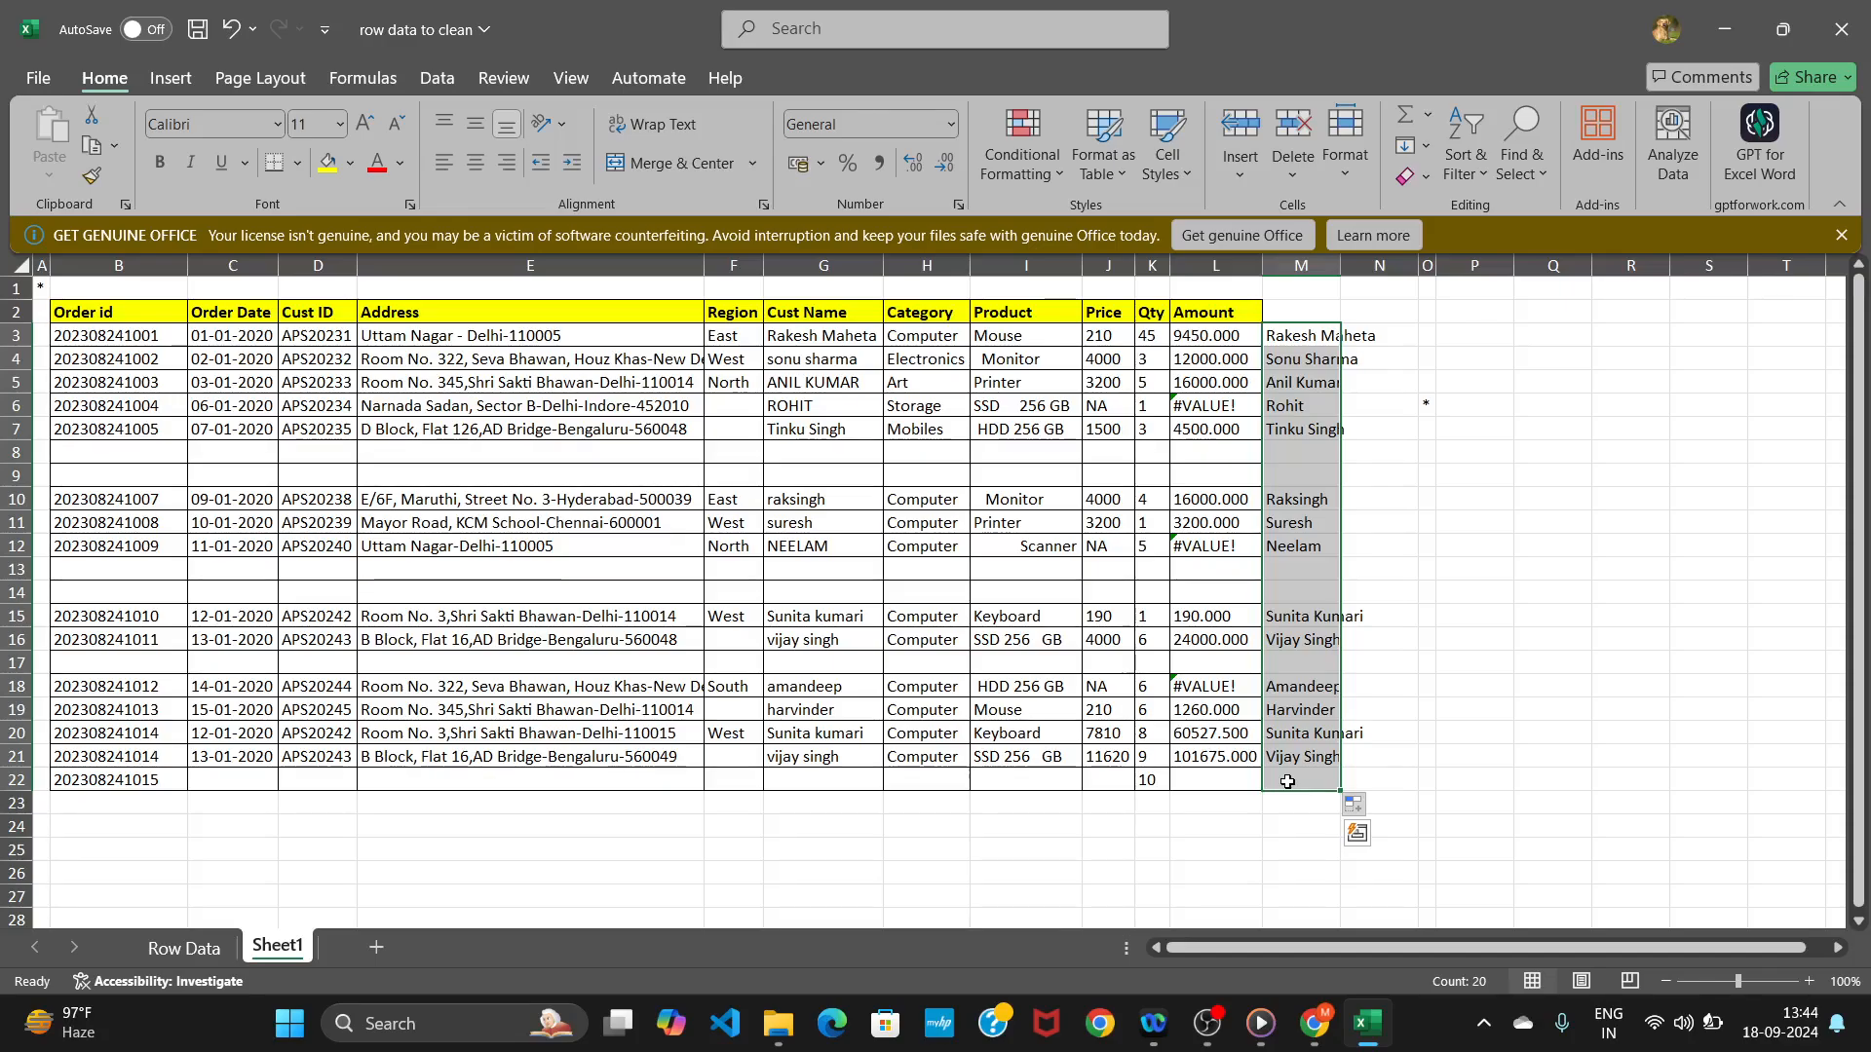
key("ctrl+c")
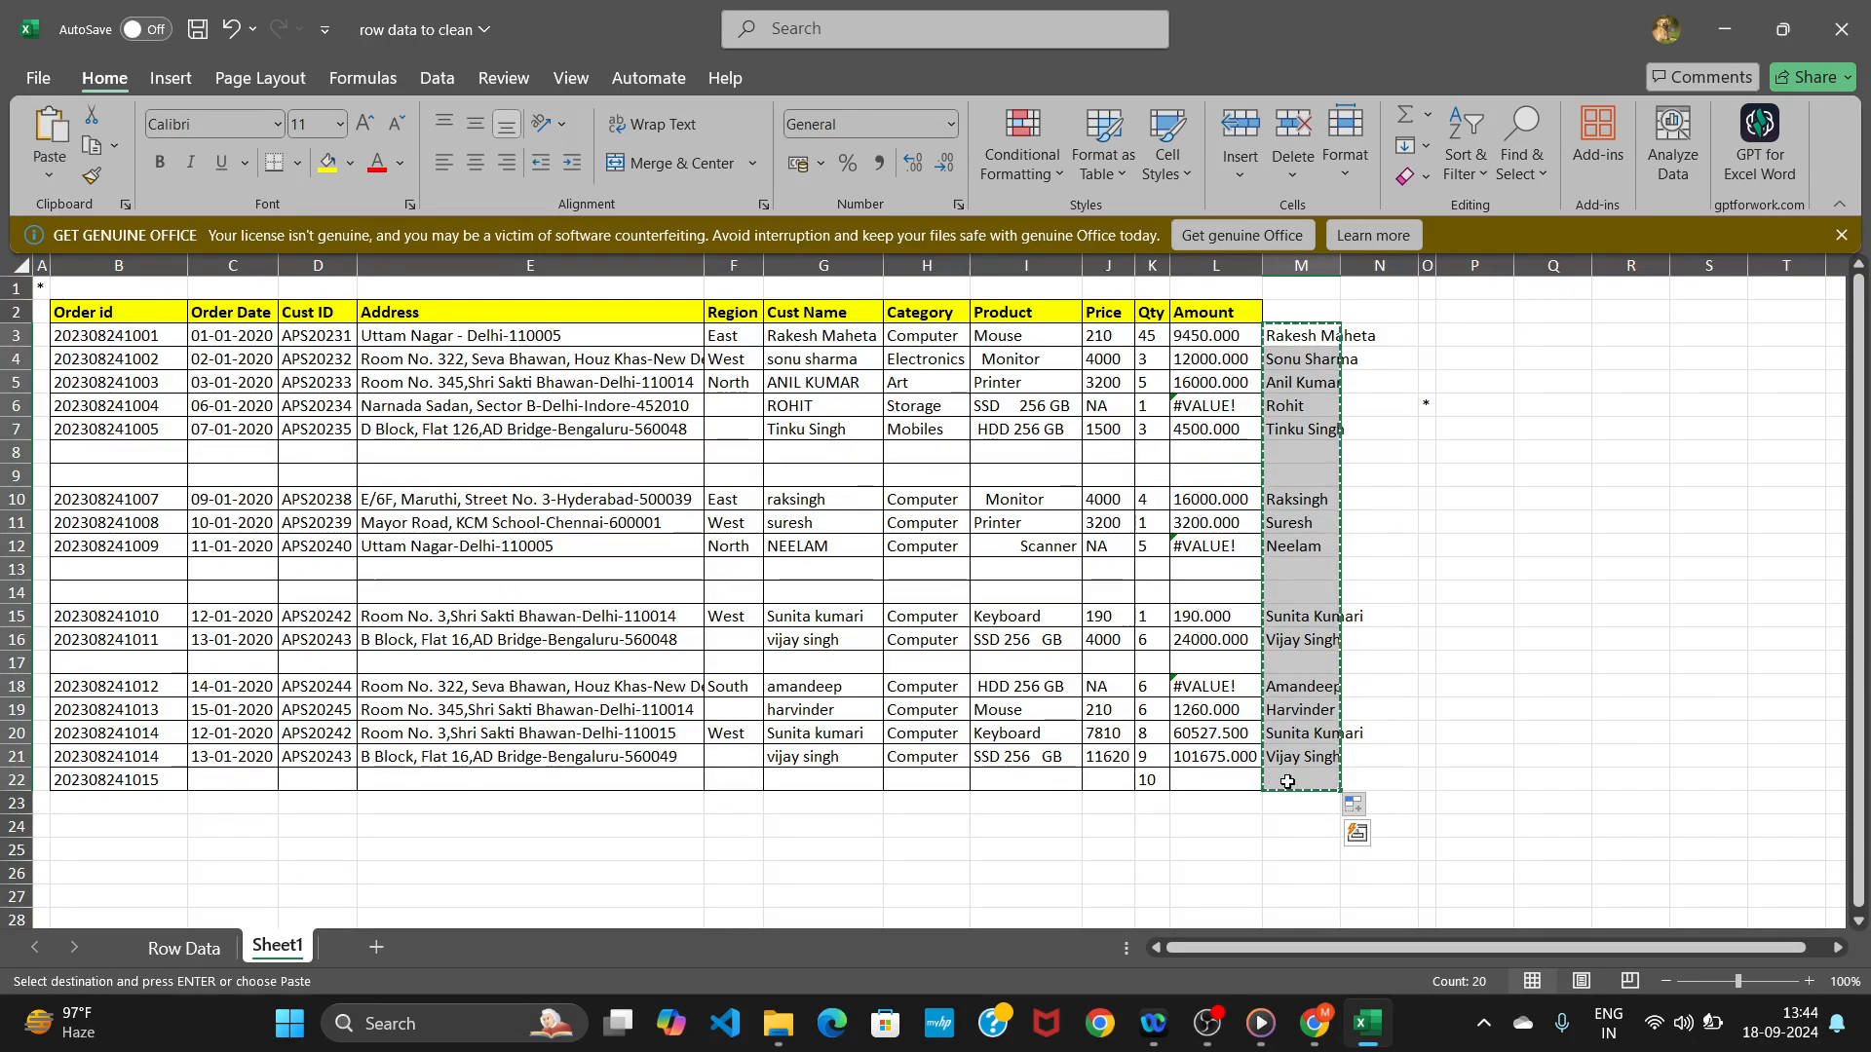
left_click(800, 335)
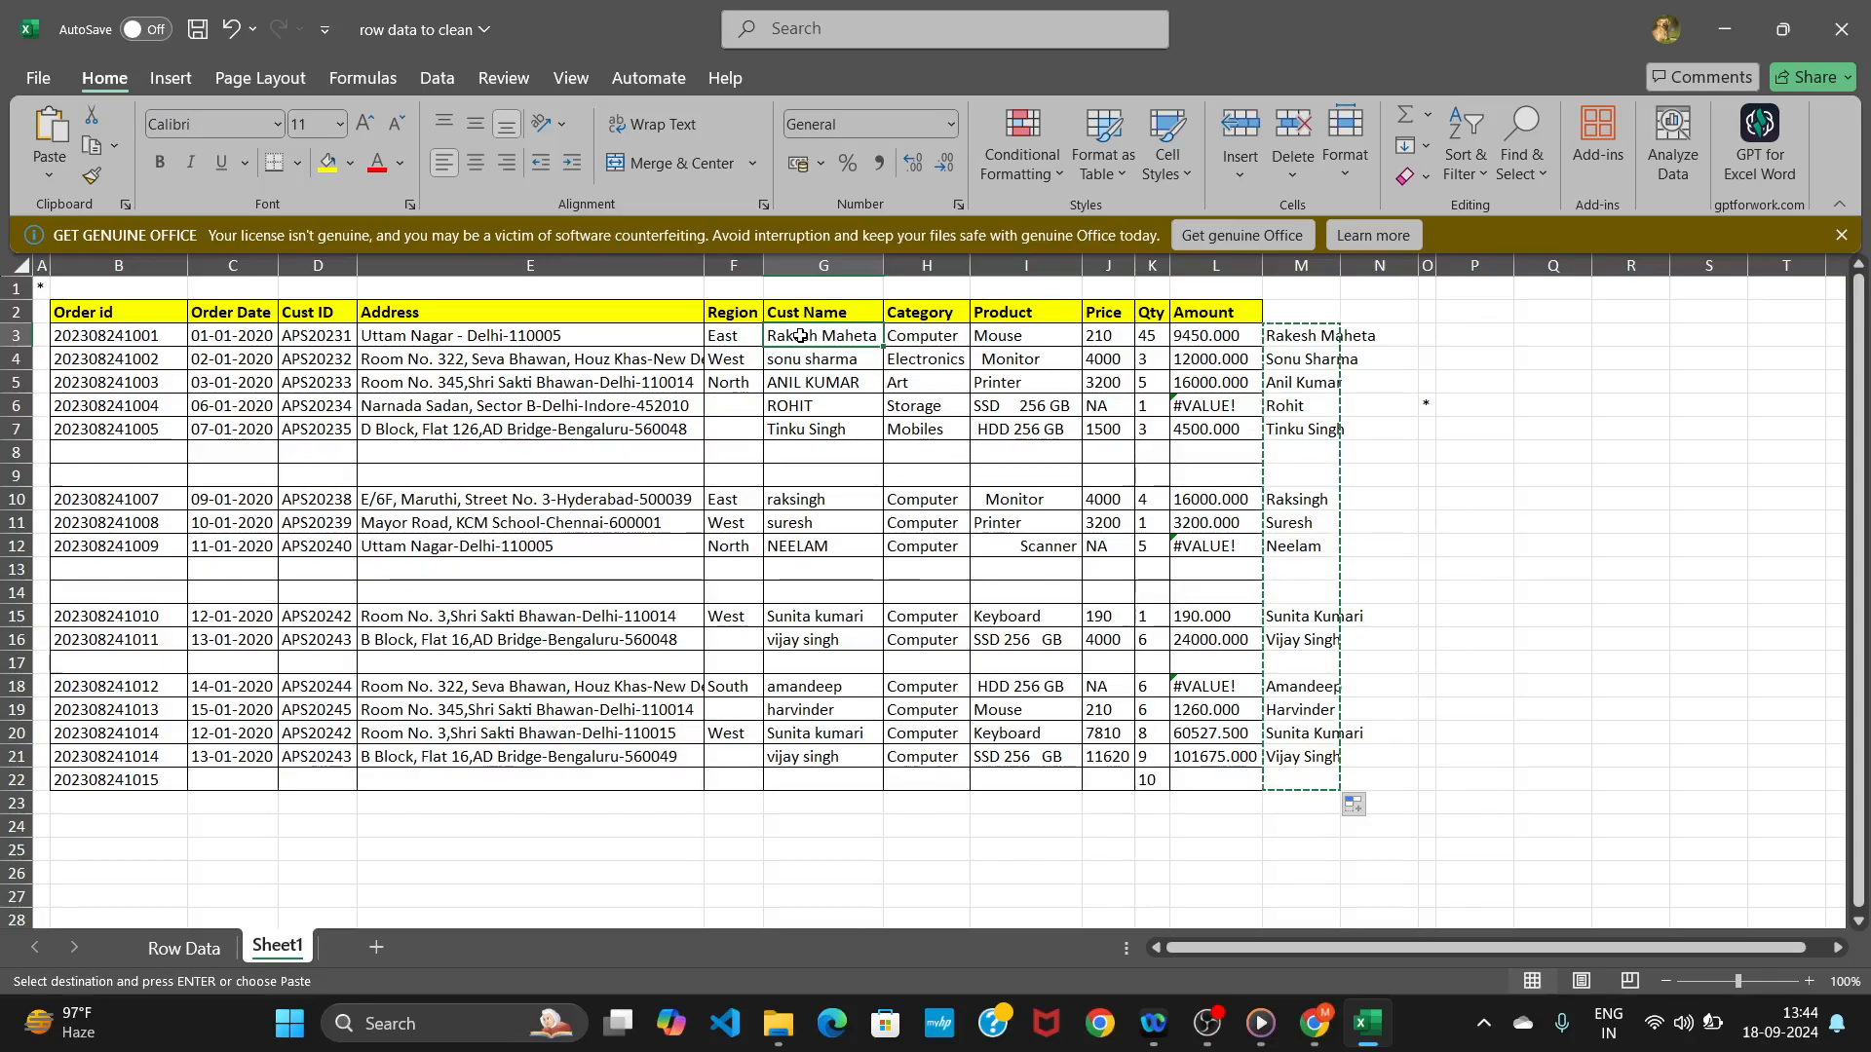
right_click(799, 335)
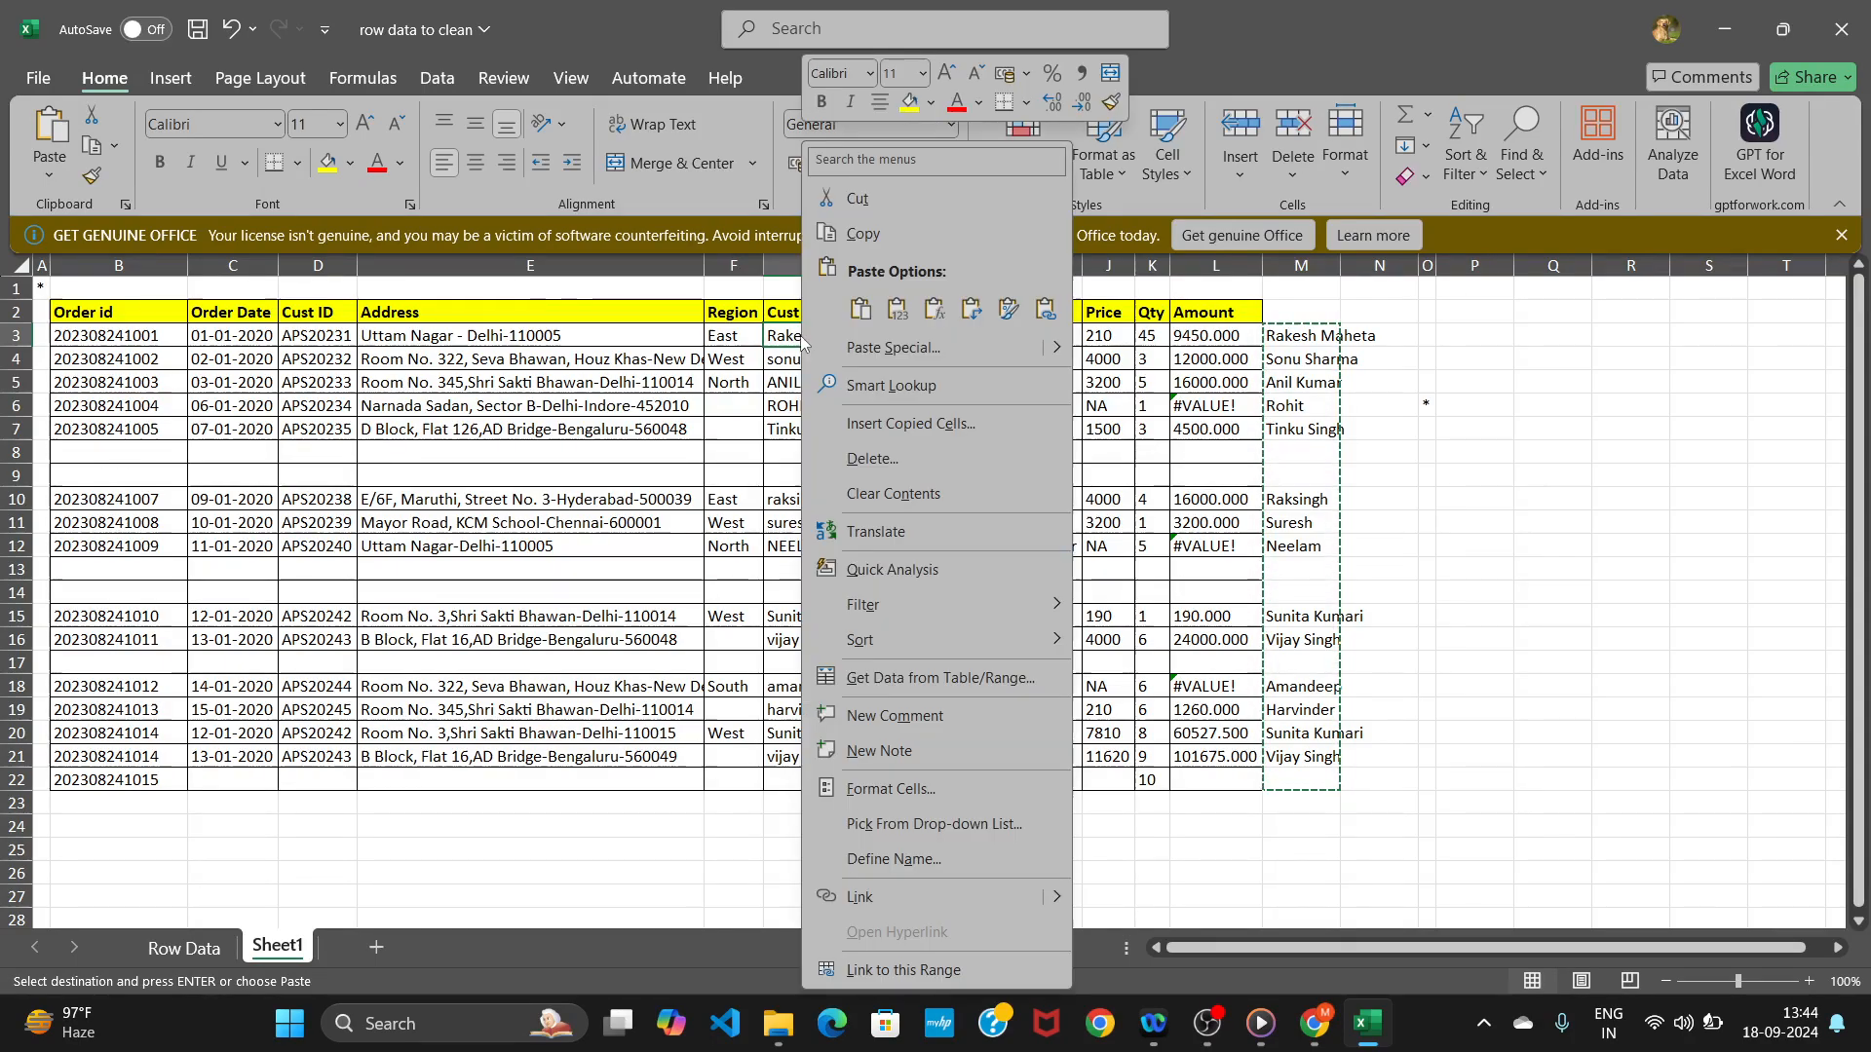
left_click(873, 349)
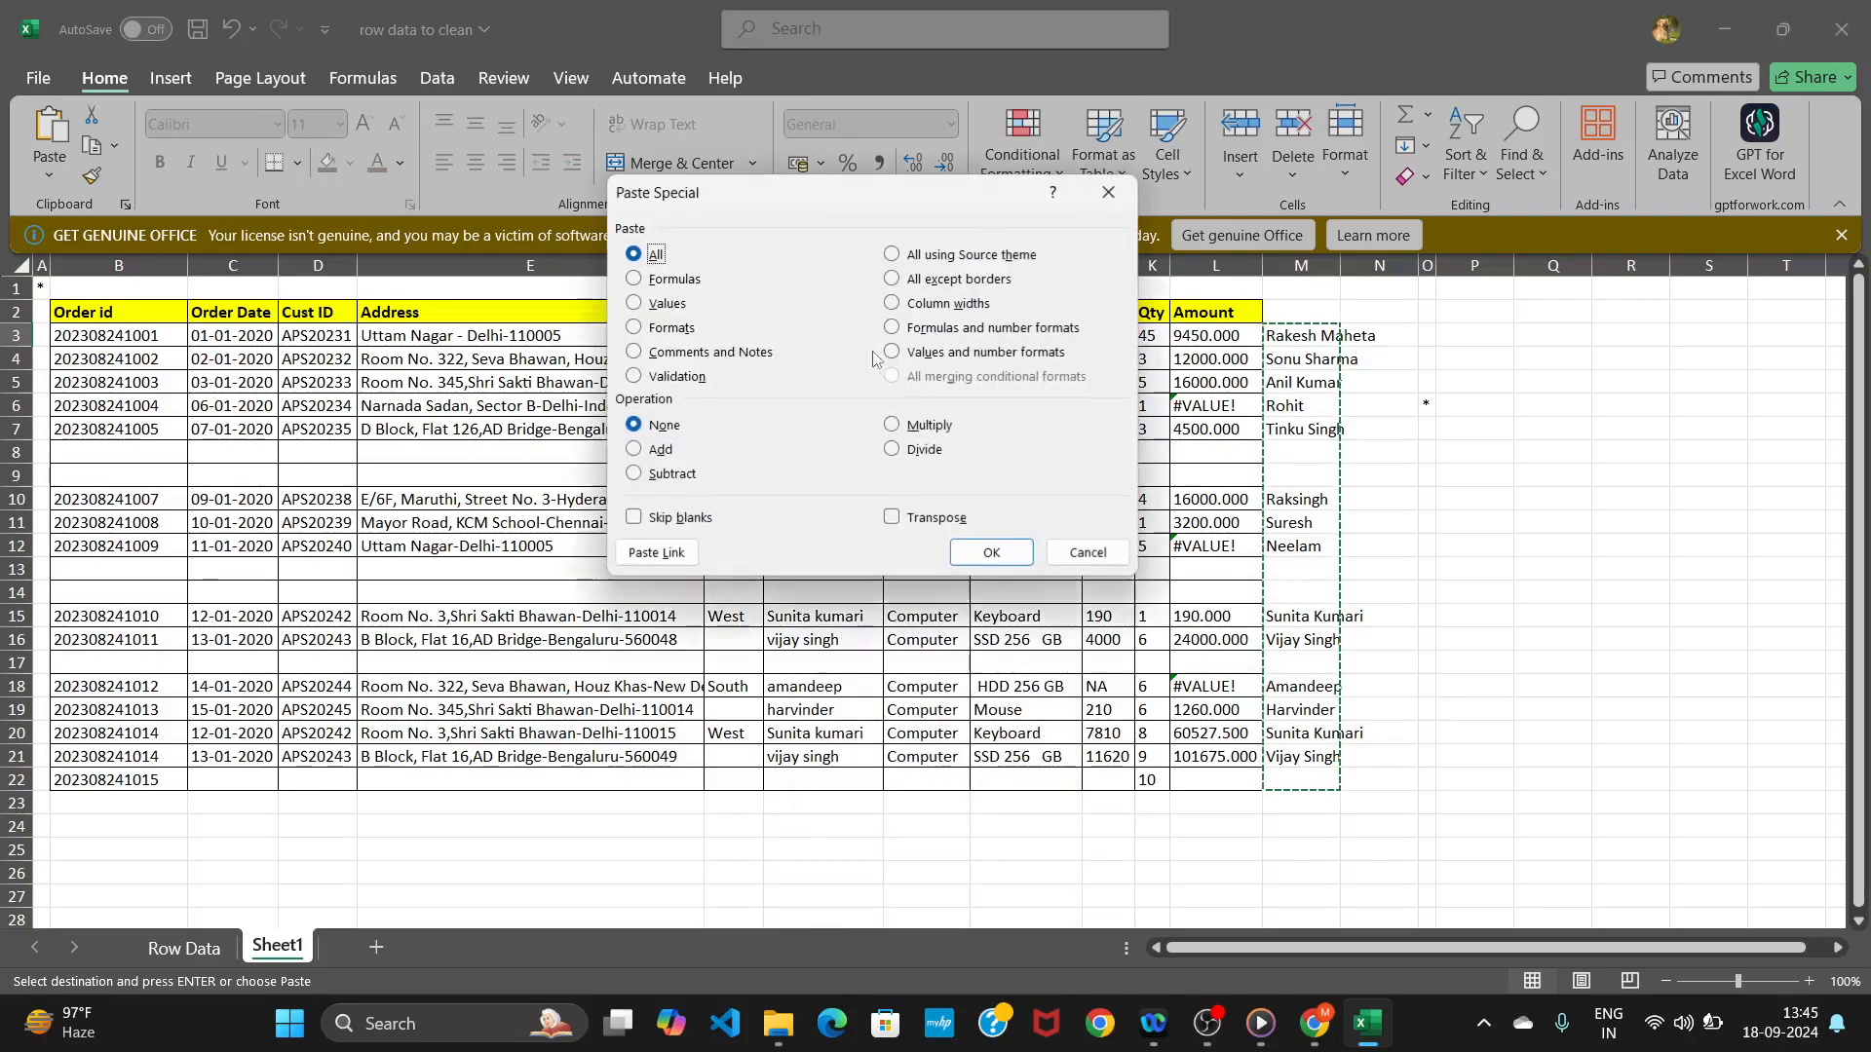
left_click(635, 304)
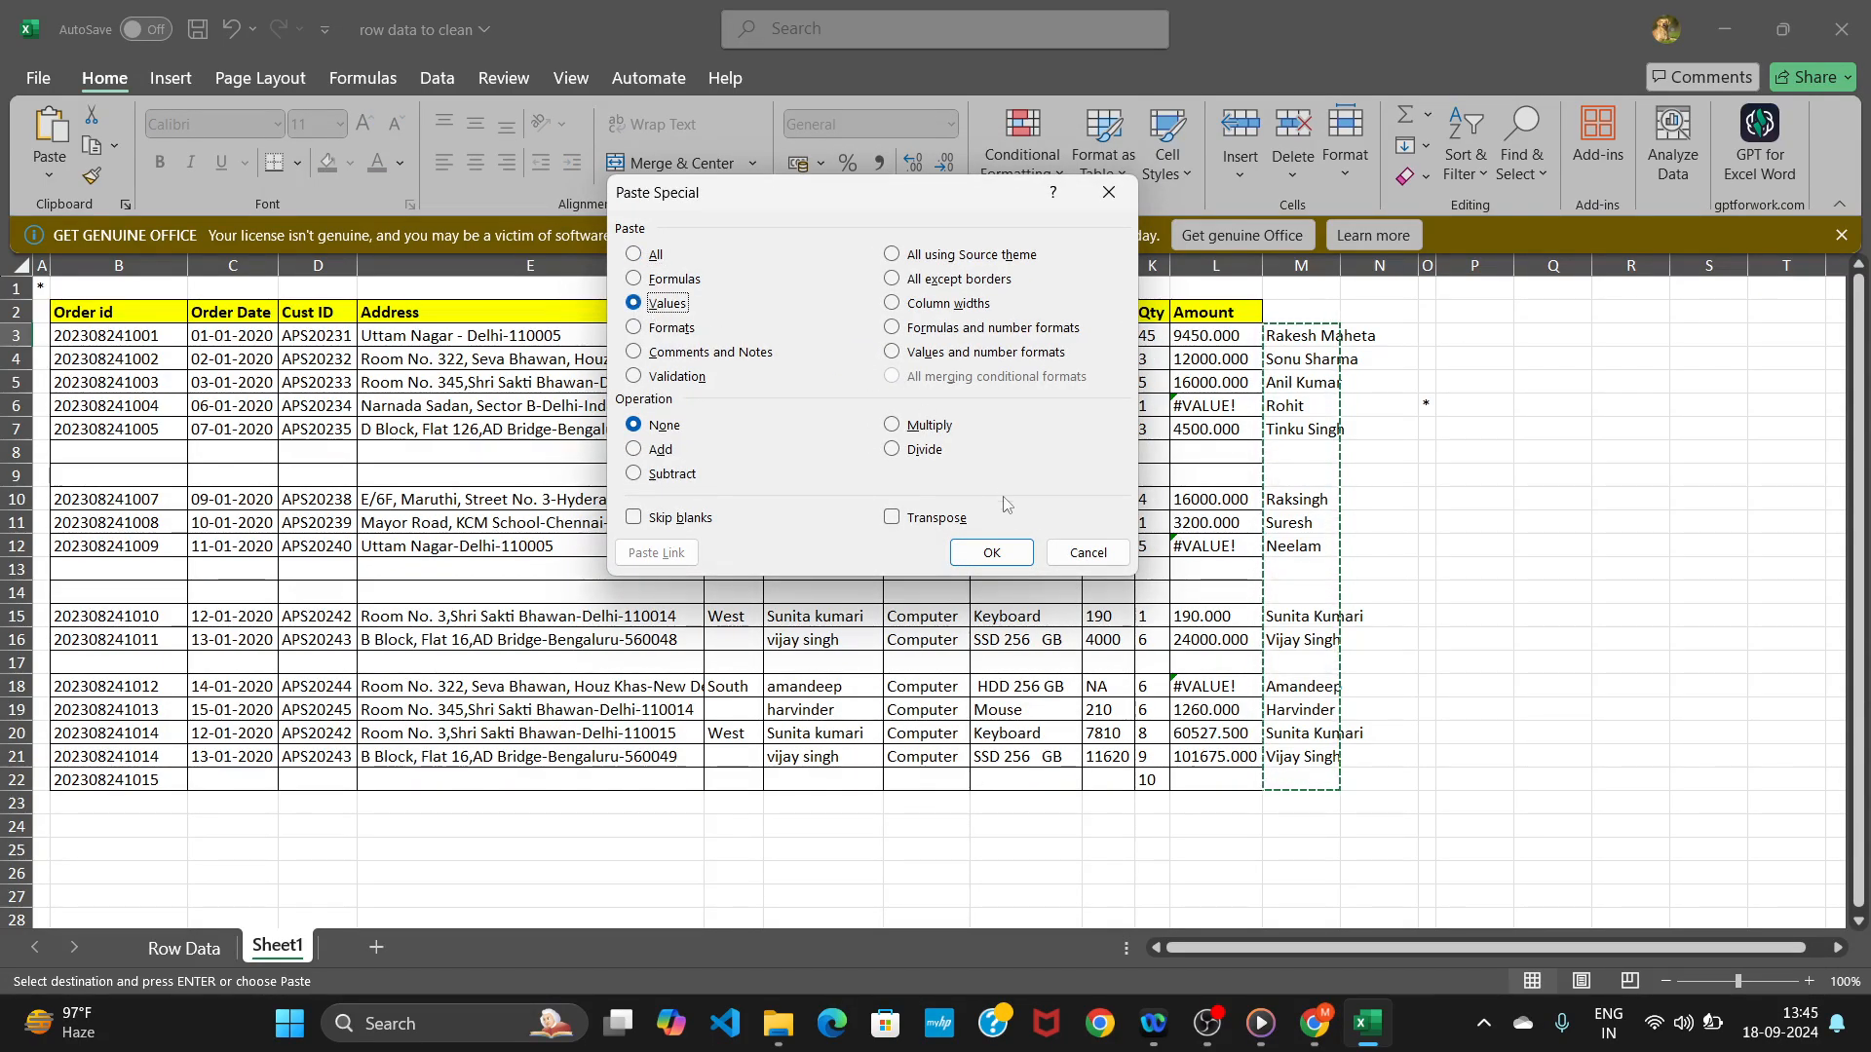
left_click(989, 553)
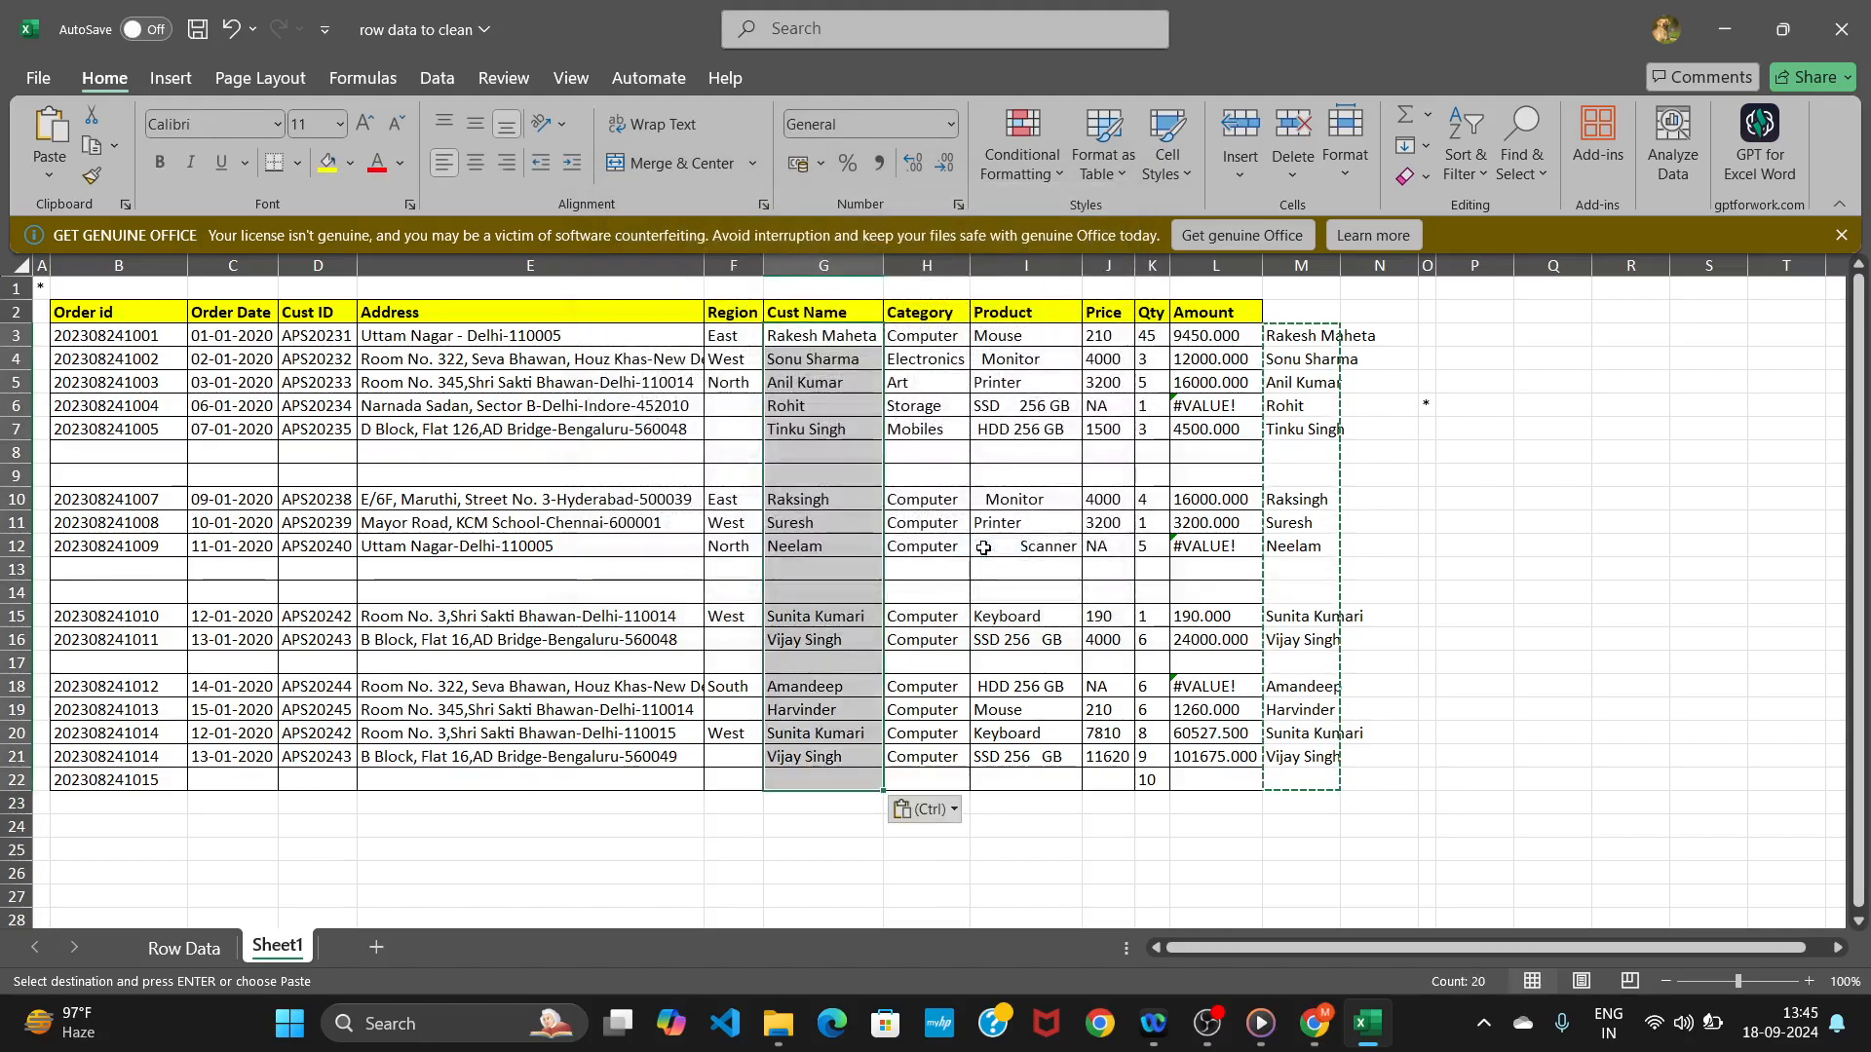
left_click(806, 823)
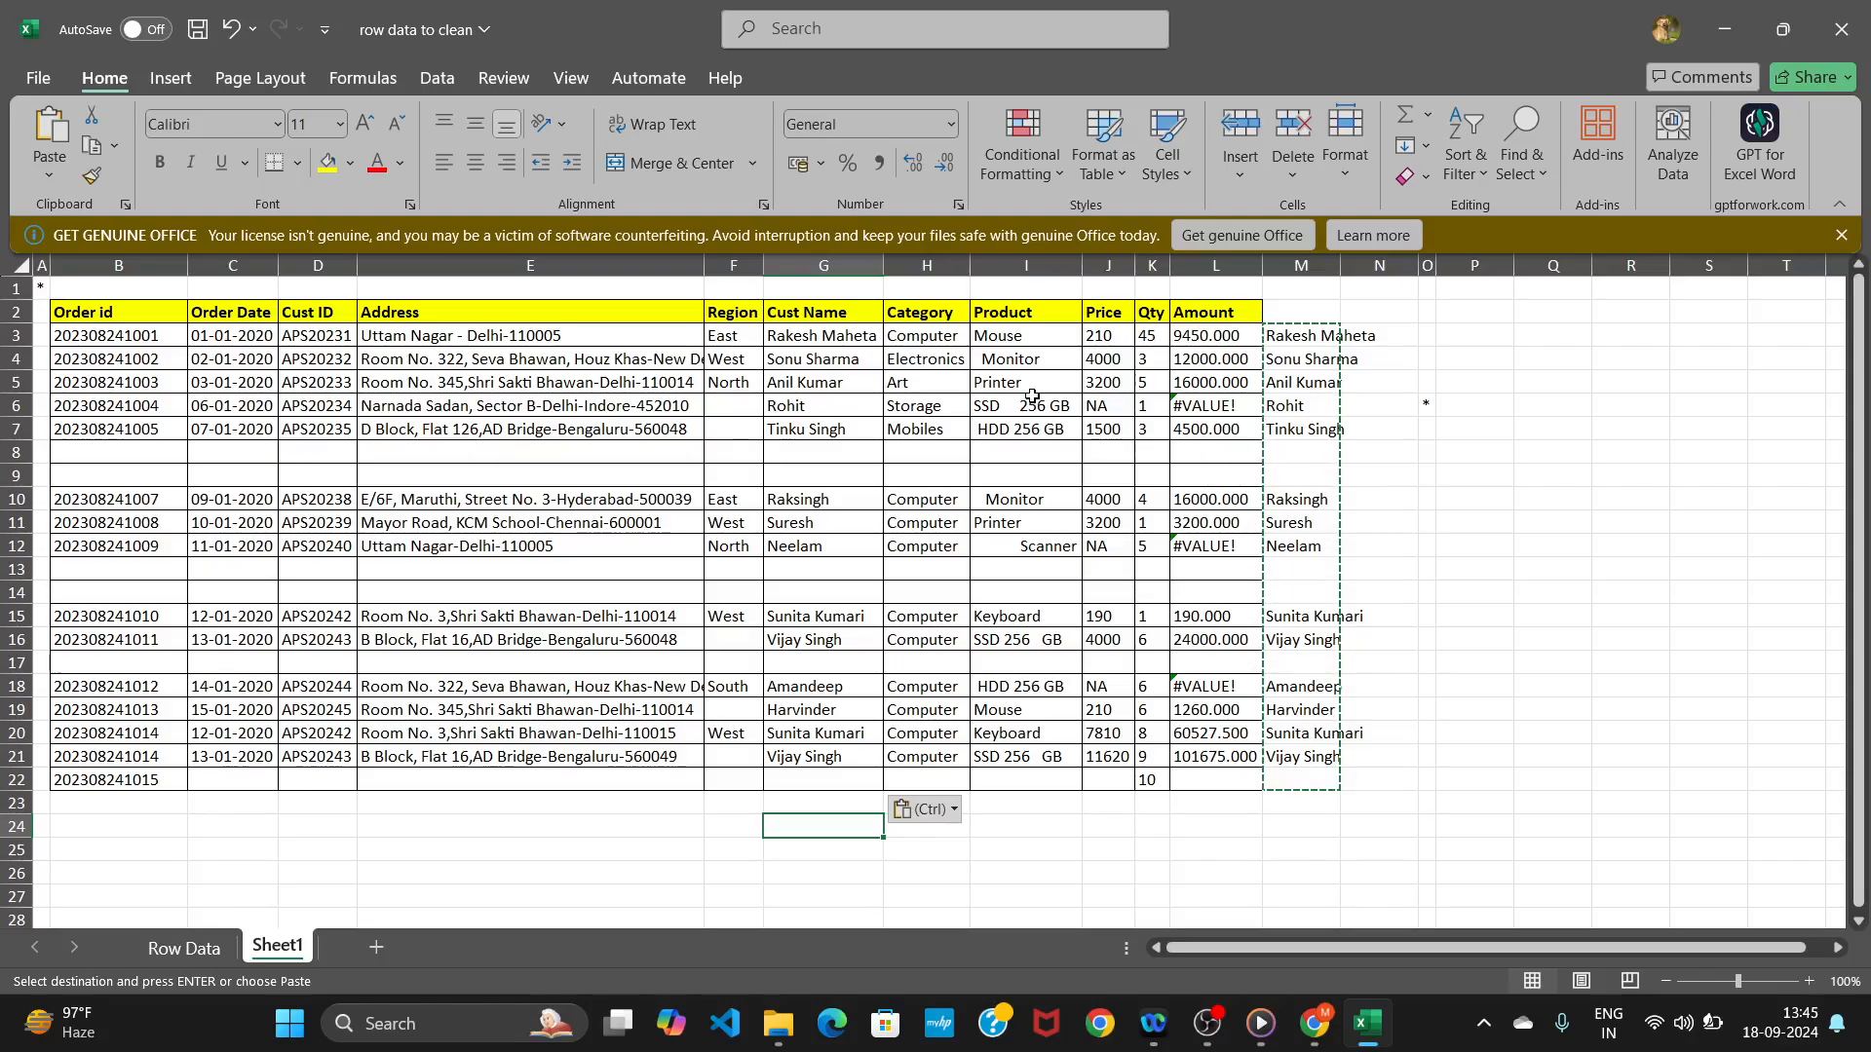
Delete the helper cells M2:N22, shifting cells left.
left_click(1371, 334)
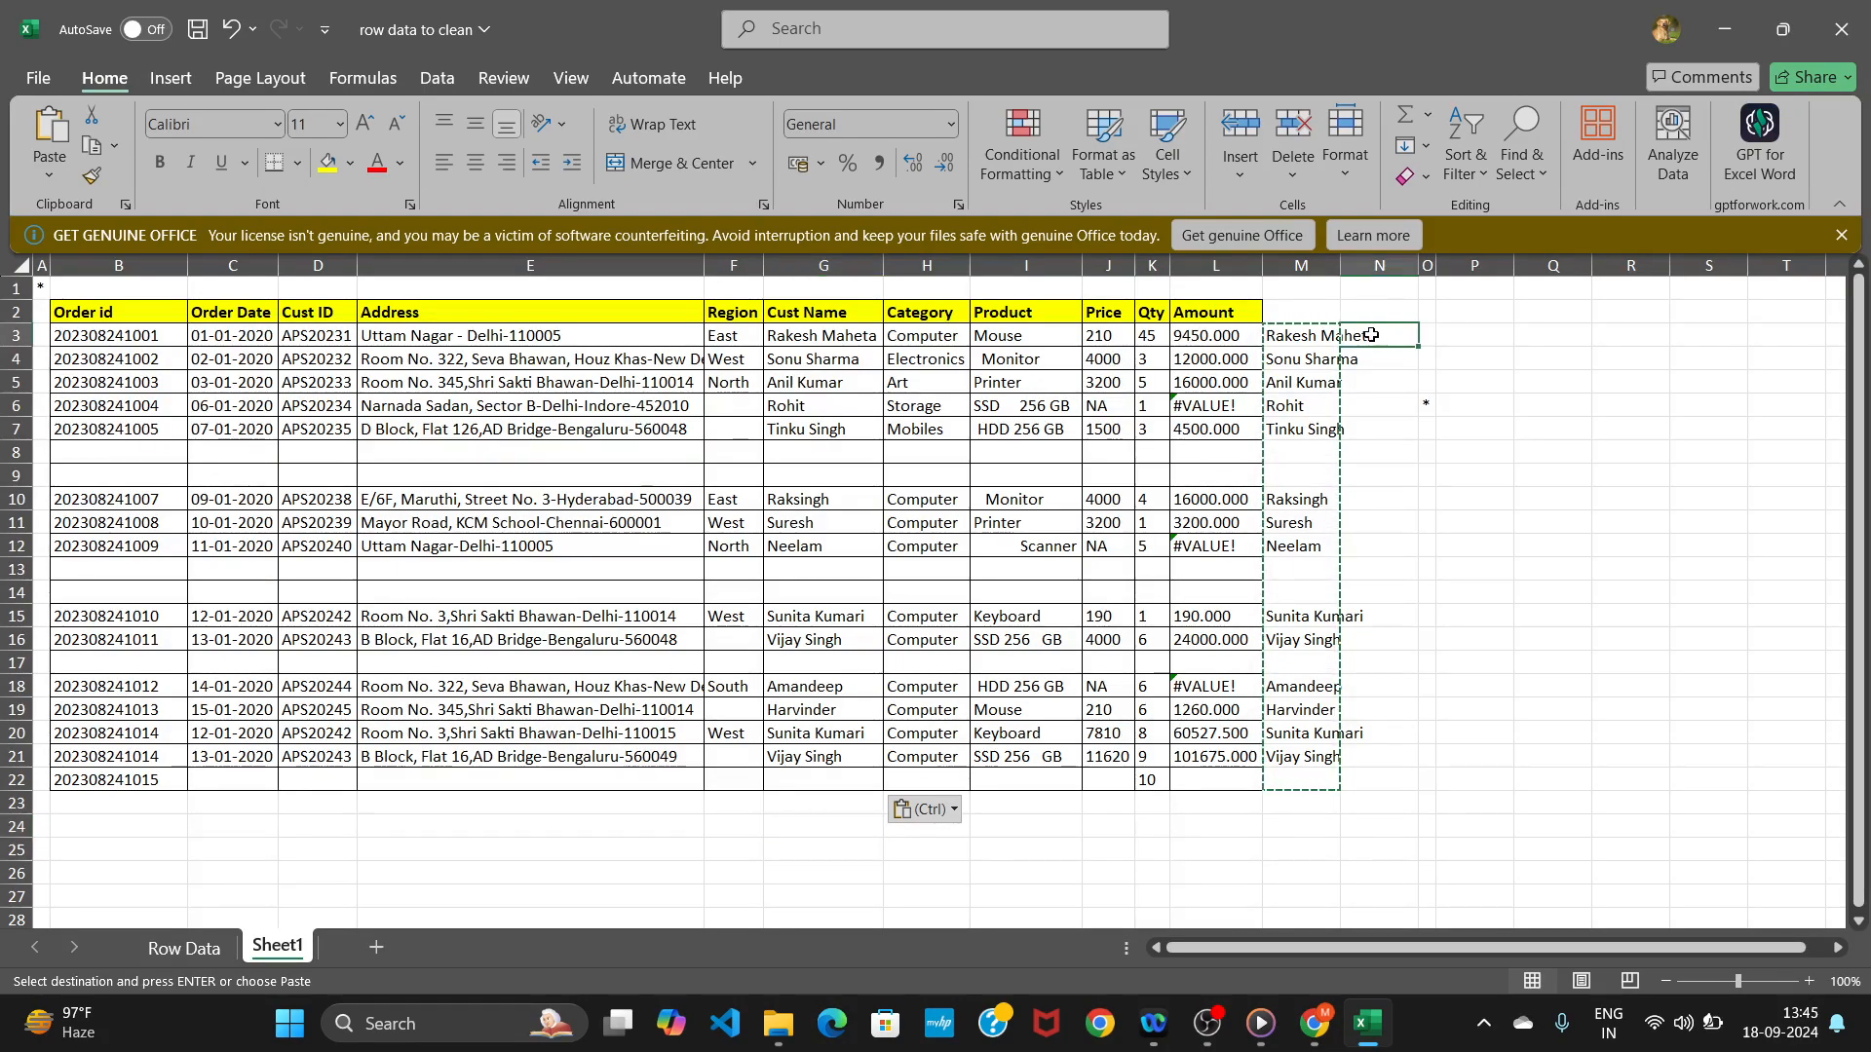
mouse_move(1278, 319)
left_mouse_down()
mouse_move(1362, 808)
mouse_move(1321, 780)
mouse_move(1348, 777)
left_mouse_up()
right_click(1348, 776)
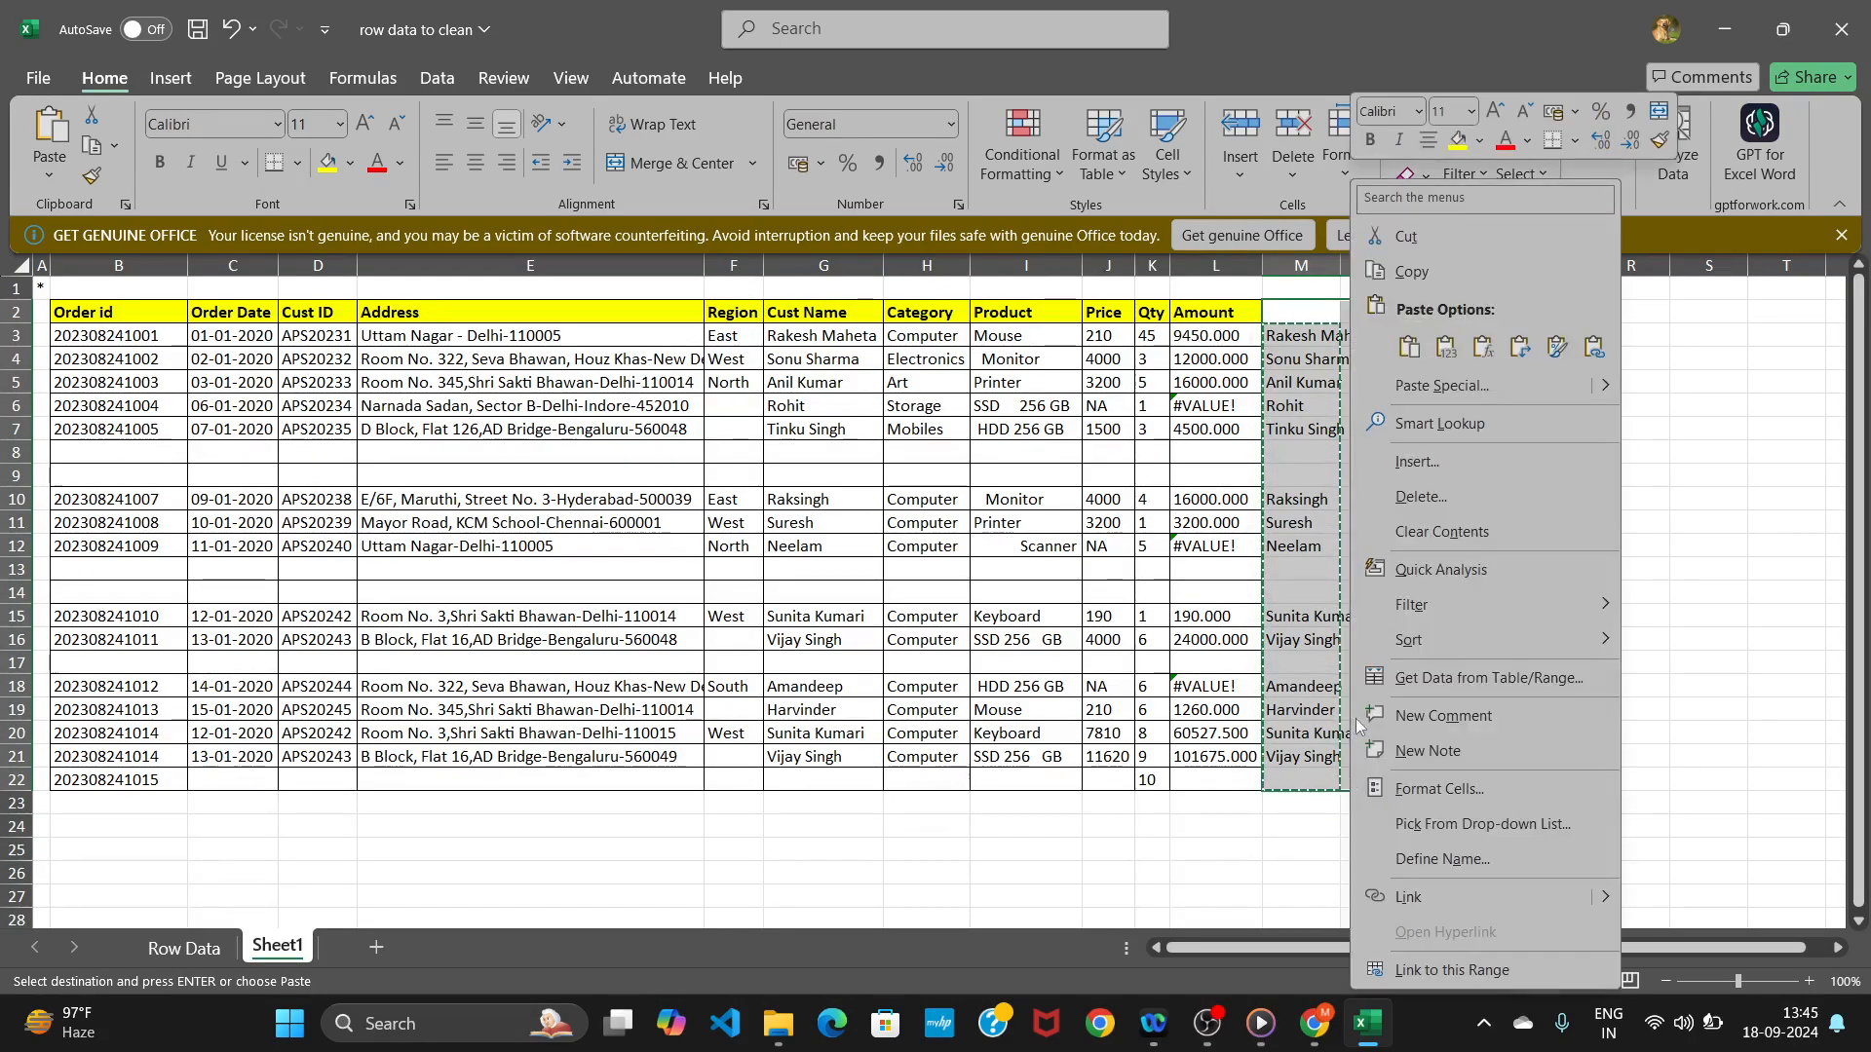
left_click(1419, 497)
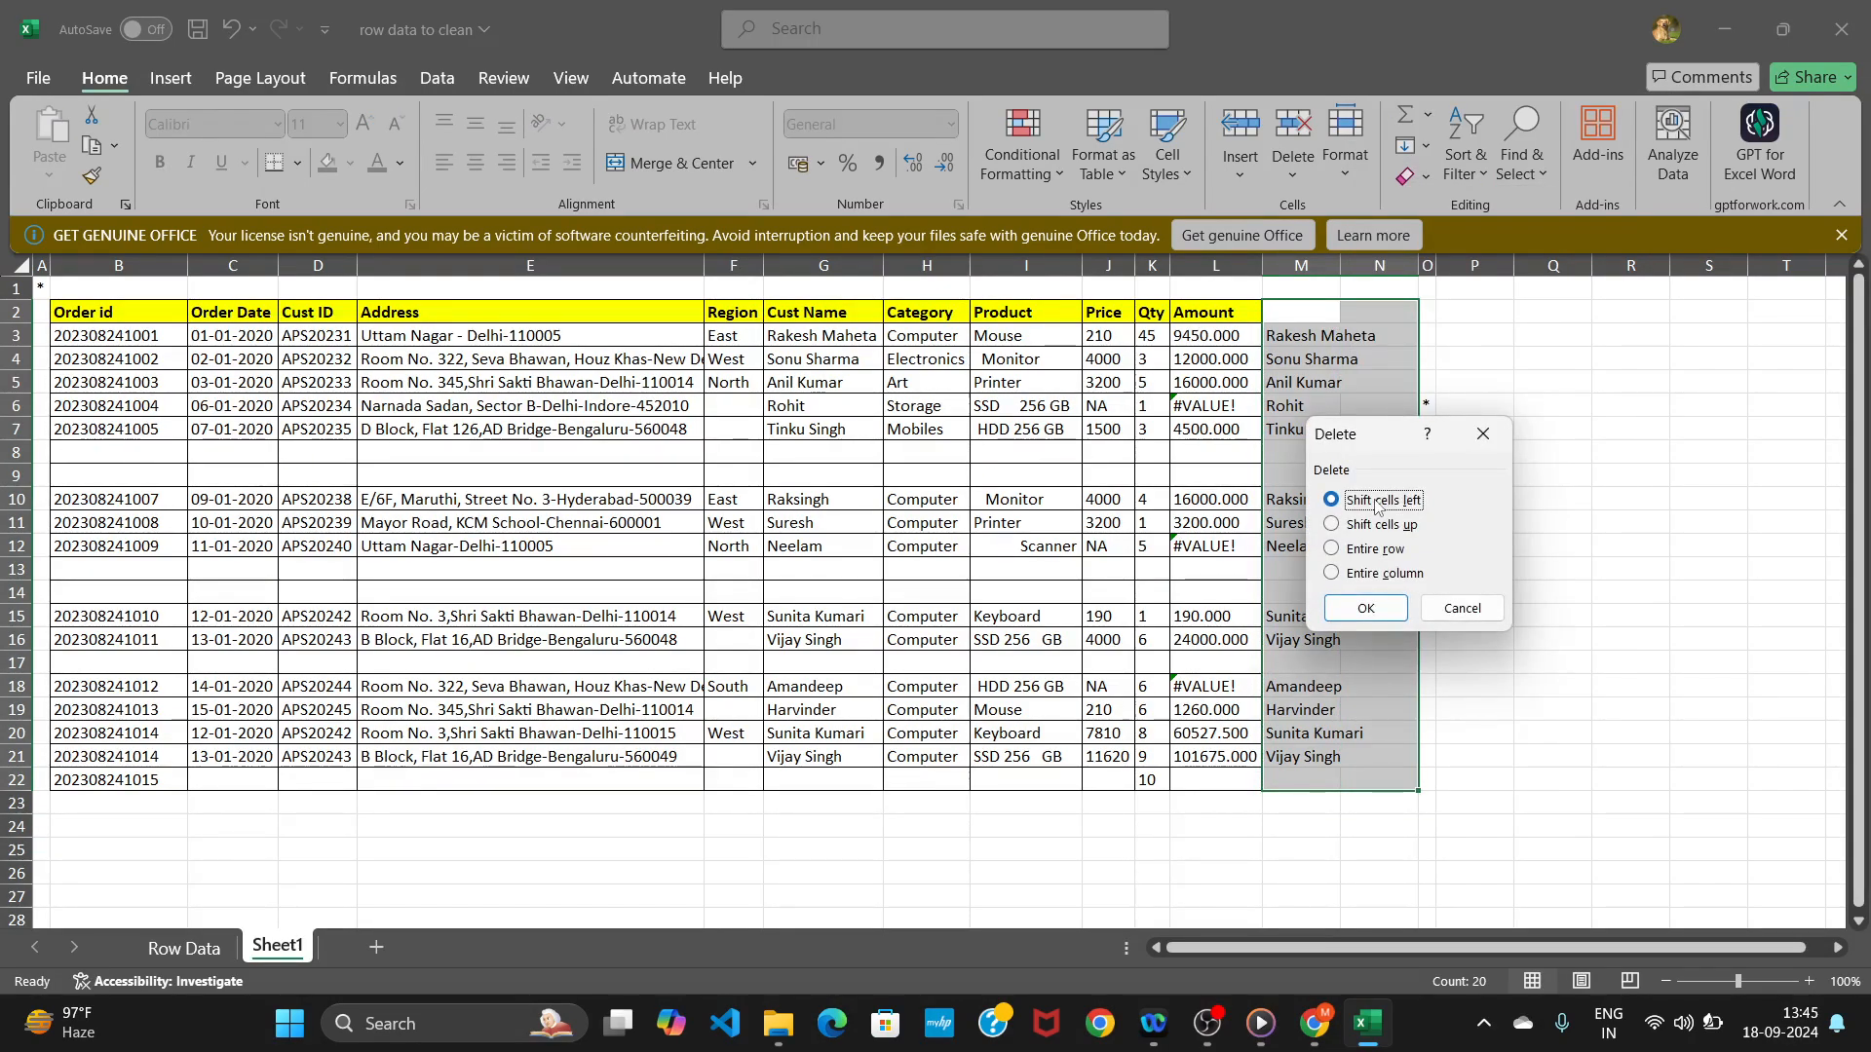
left_click(1367, 610)
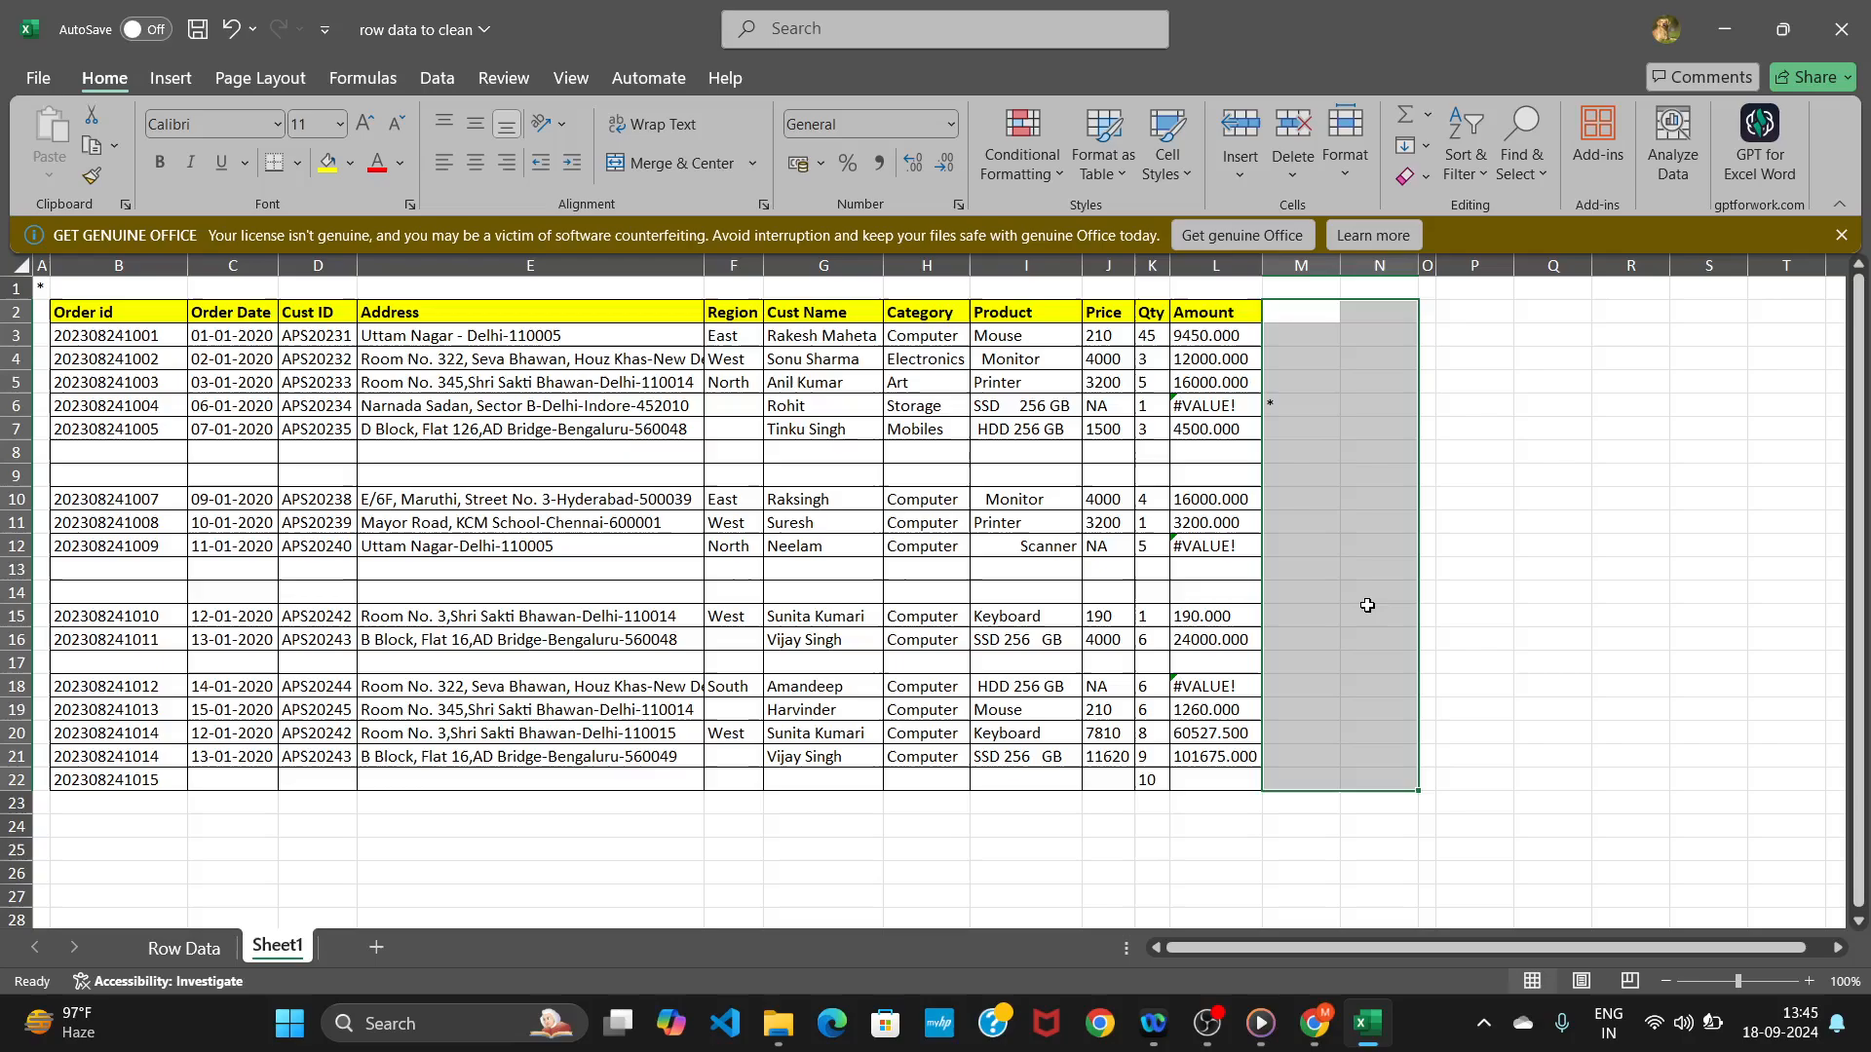
left_click(1324, 354)
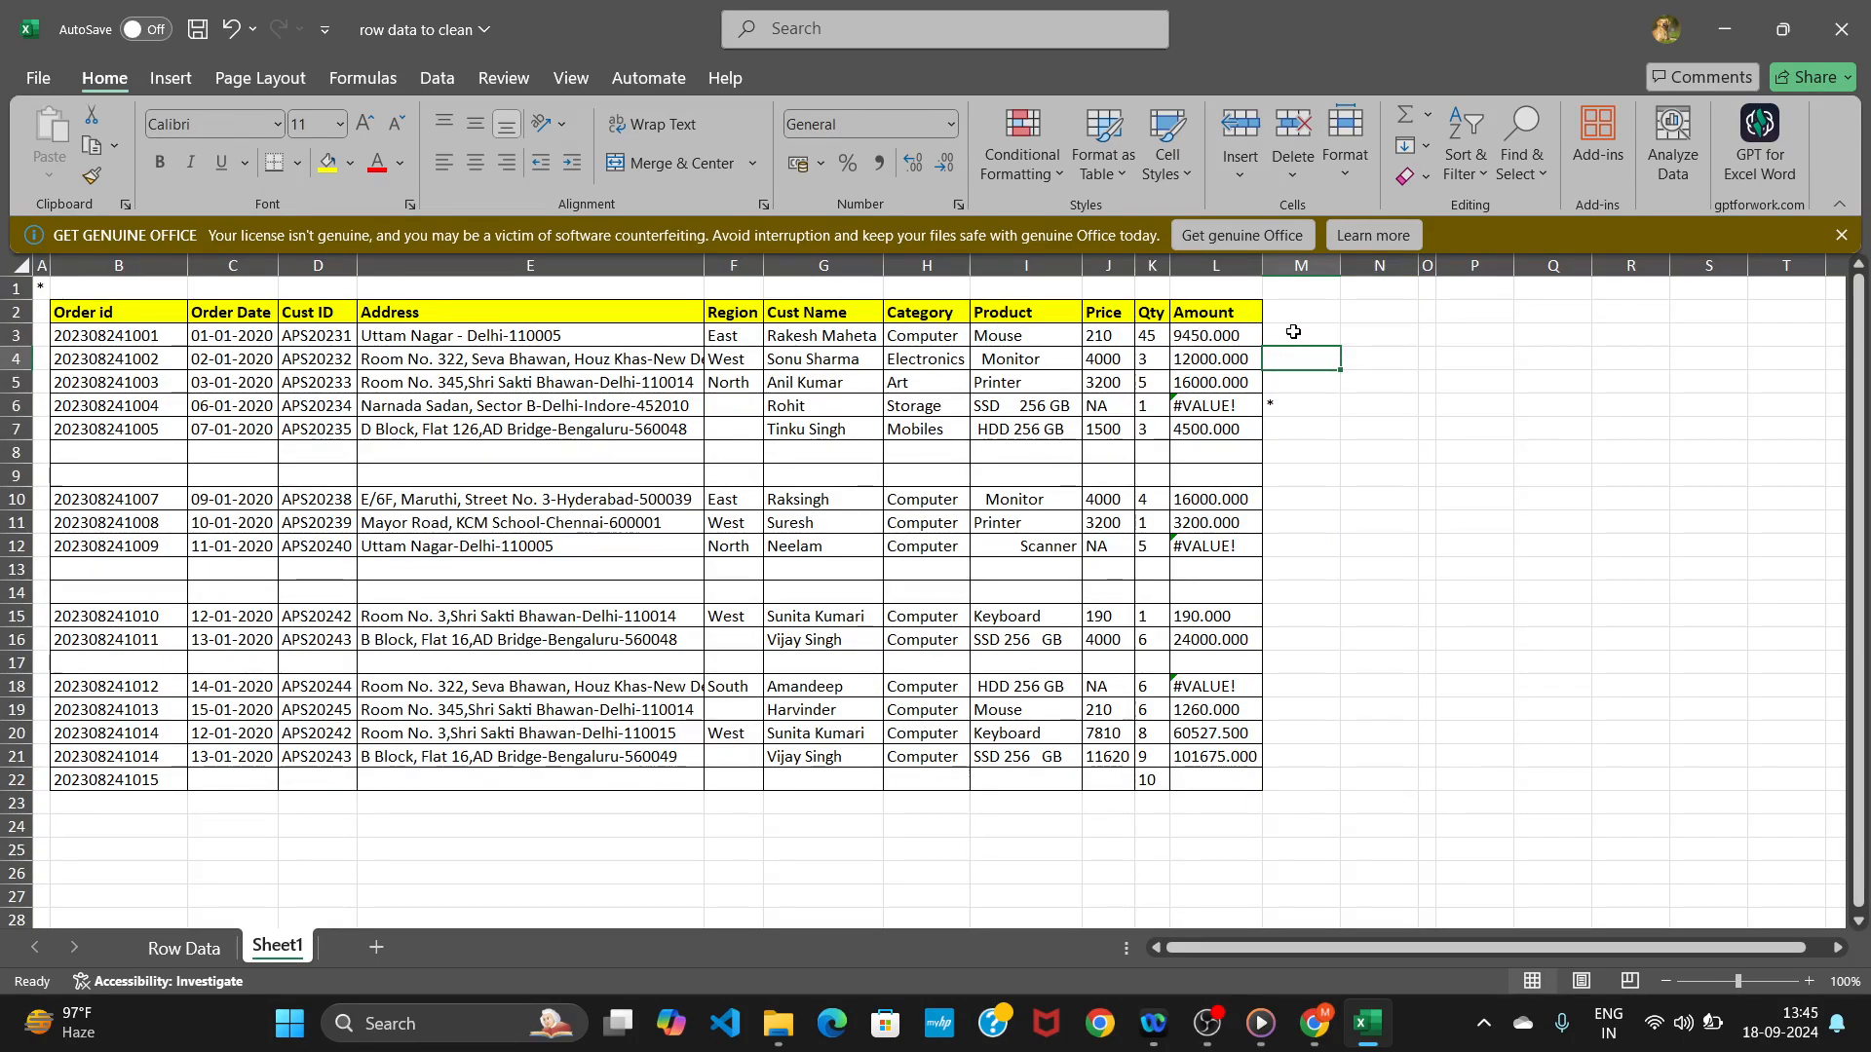
Enter =TRIM(I3) in M3 to strip extra spaces from the product name, and fill it down to row 22.
left_click(1293, 332)
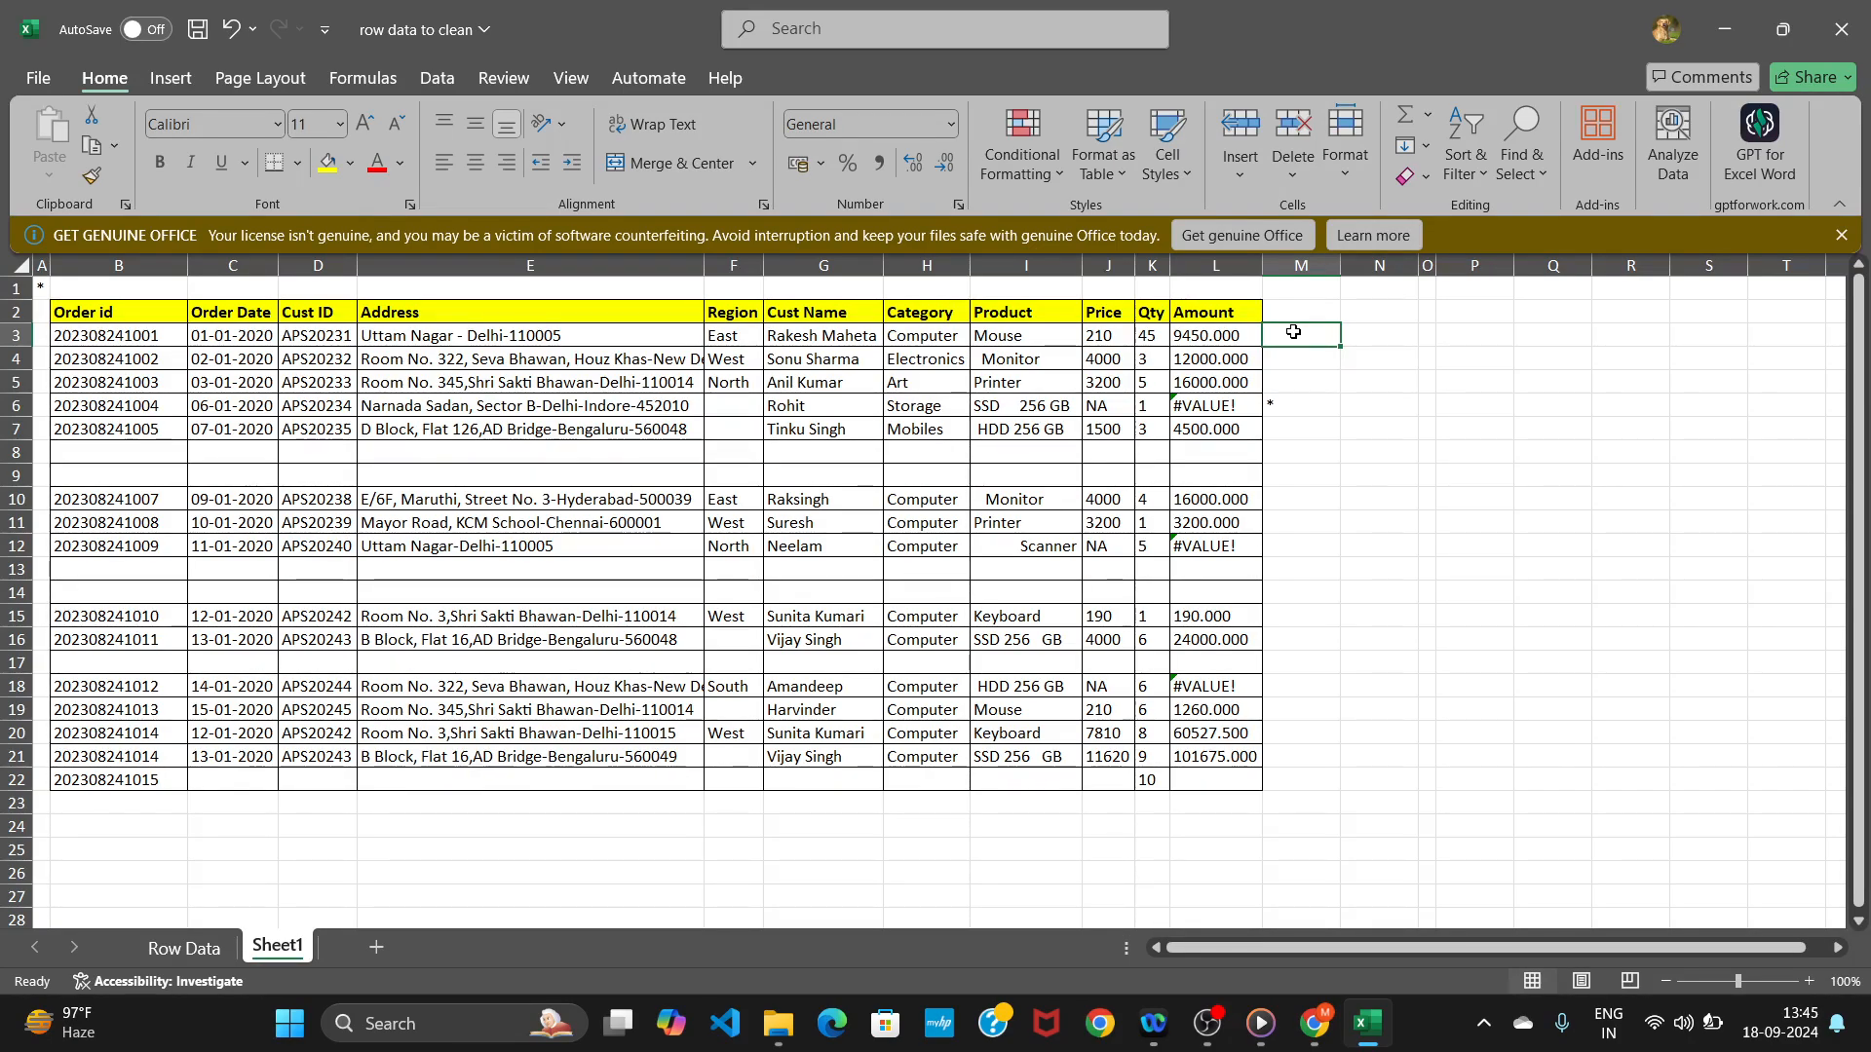
type("=trim")
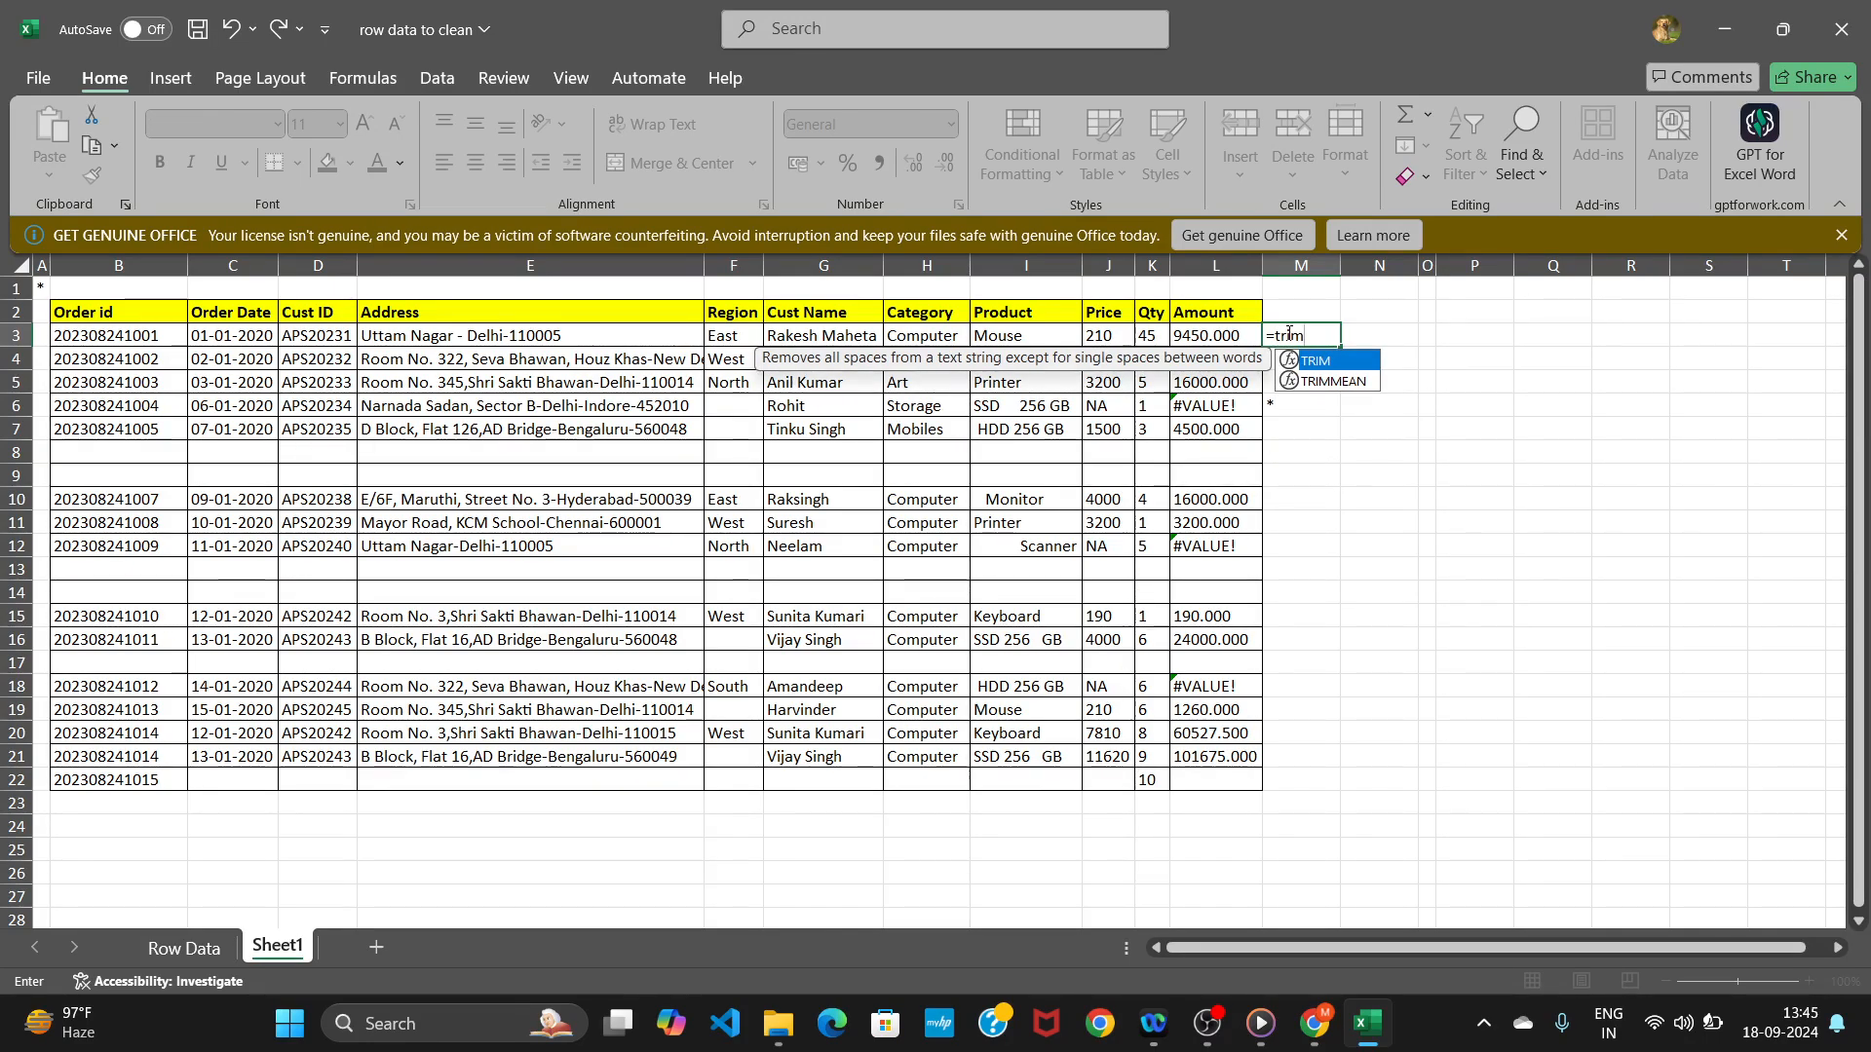
type("(")
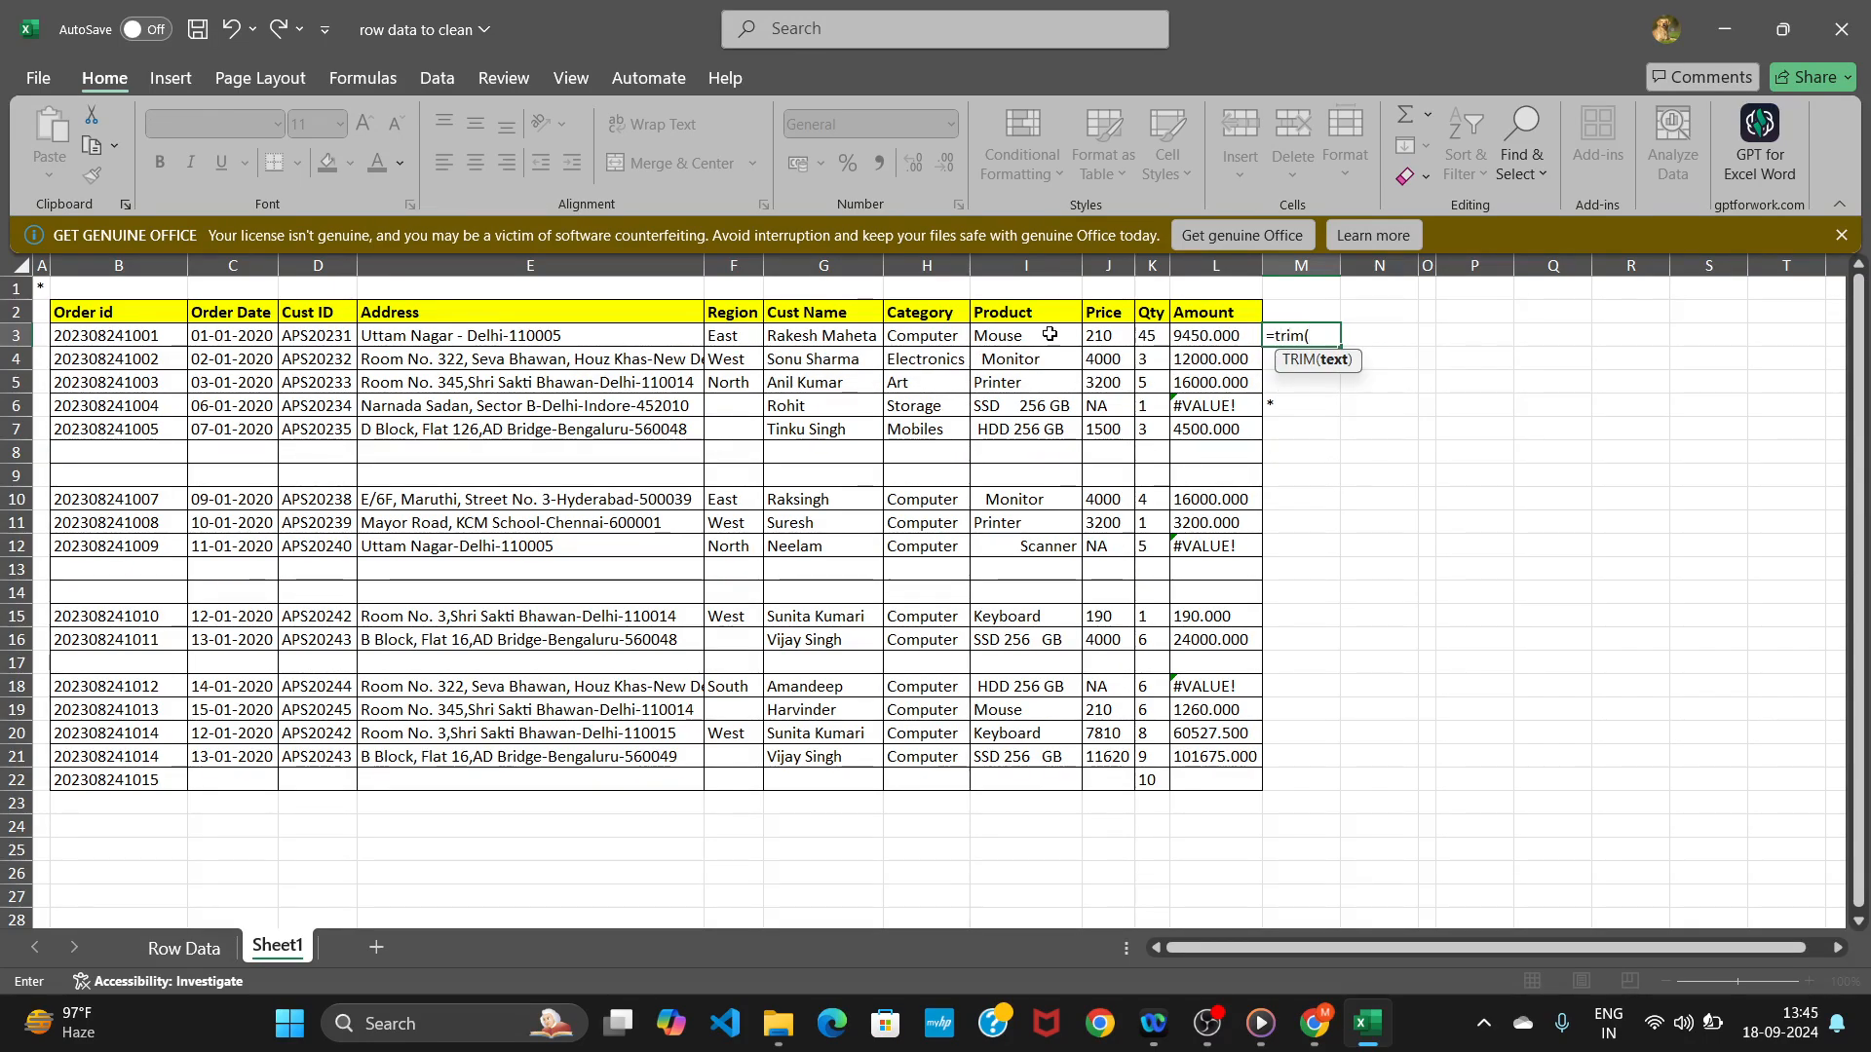
left_click(999, 334)
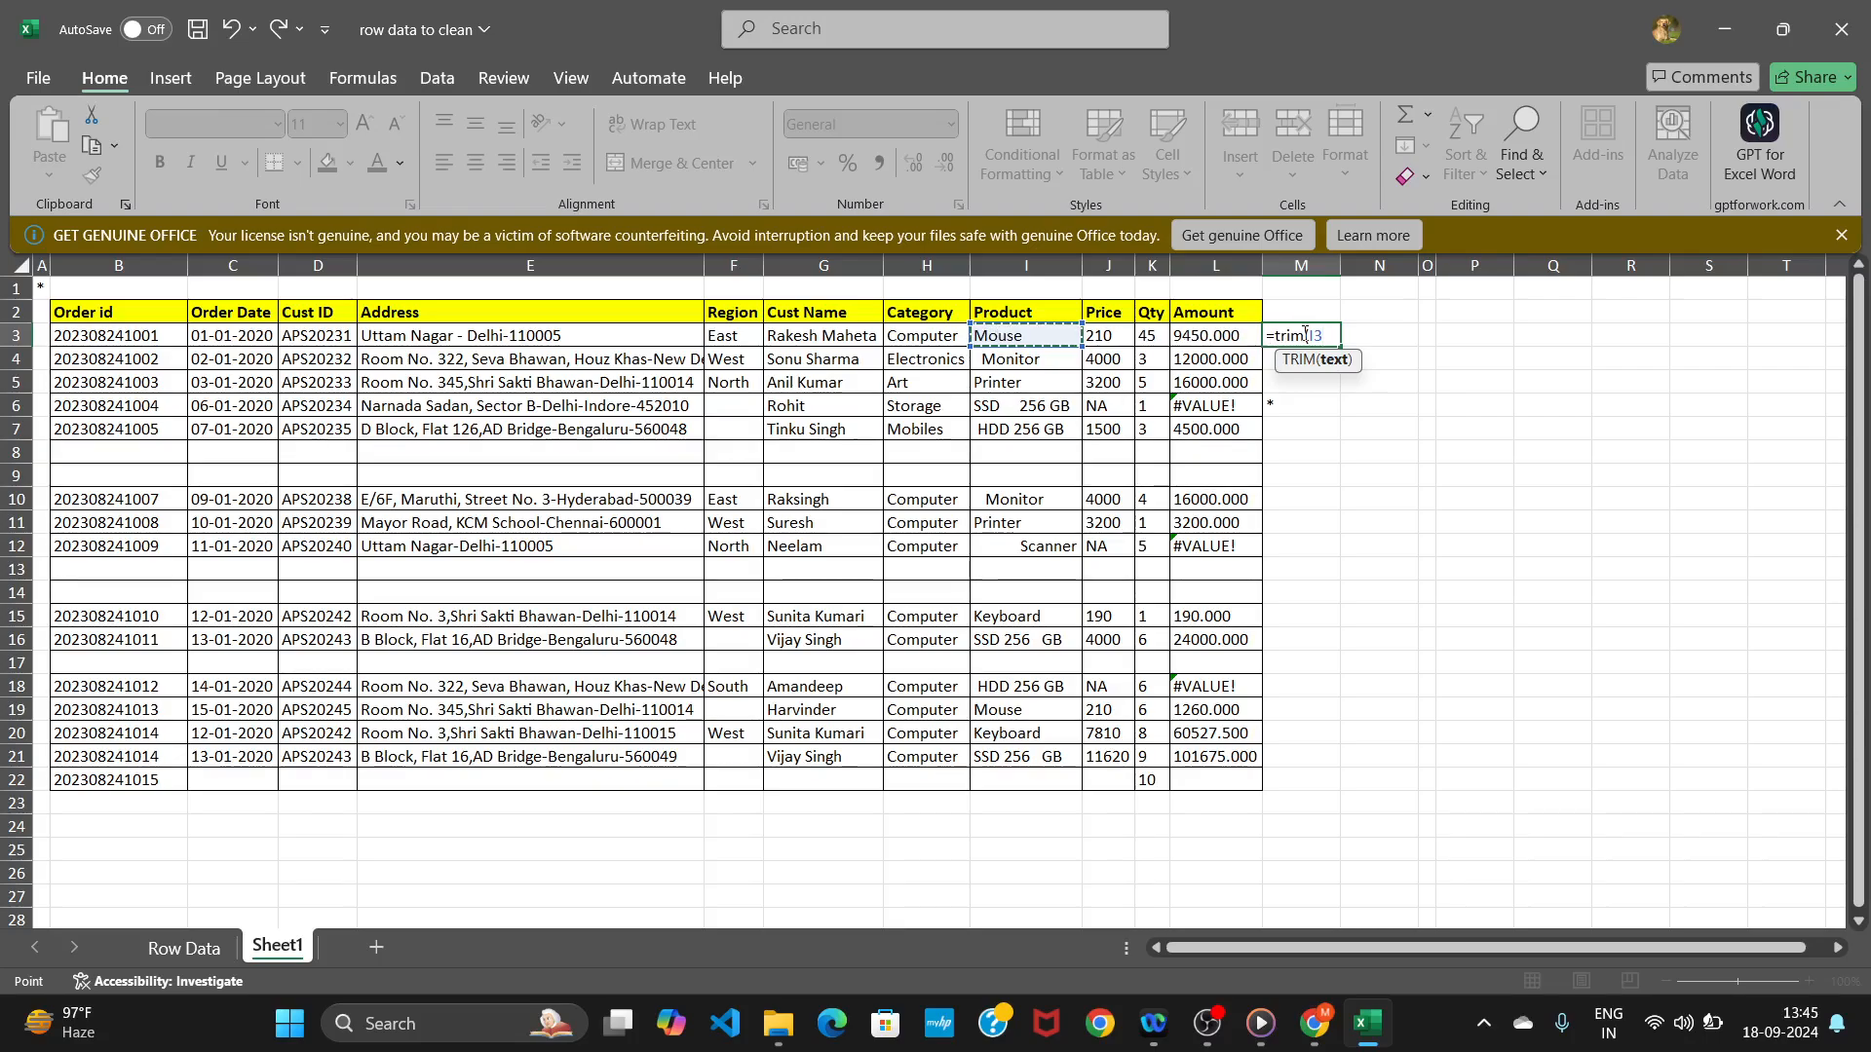
key("Return")
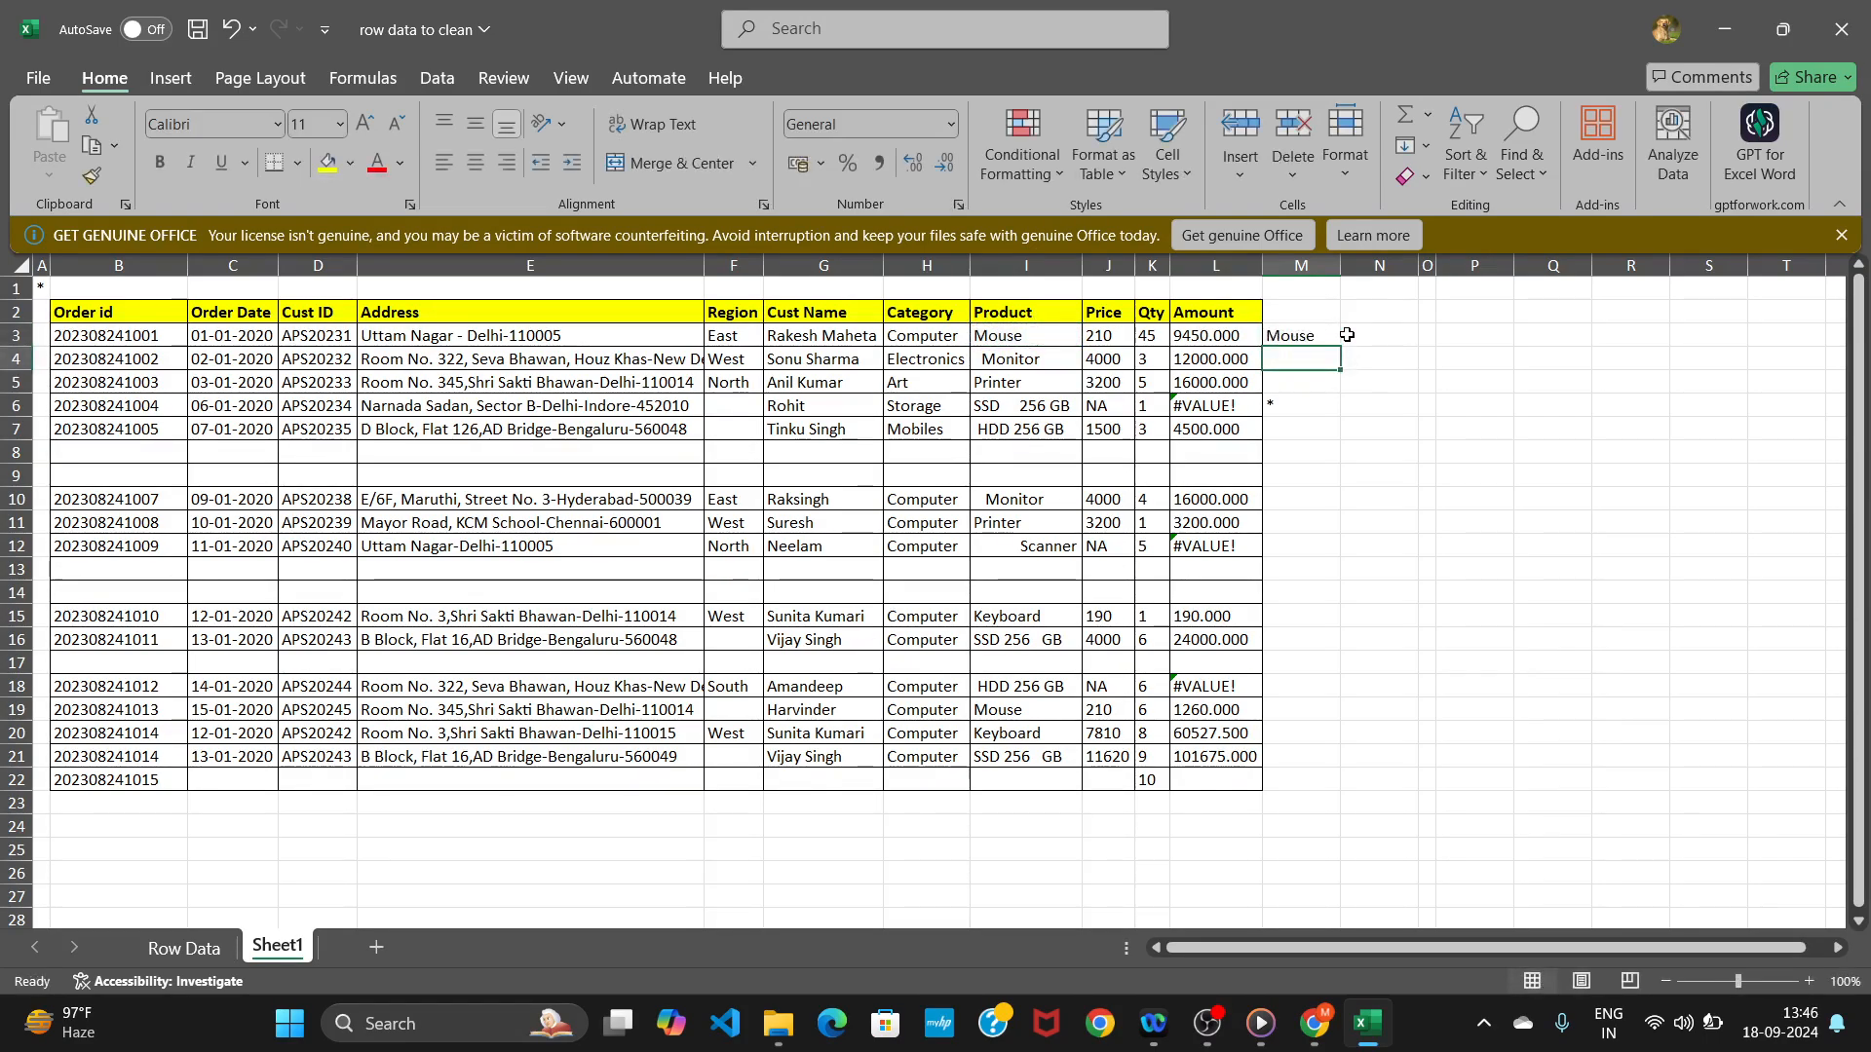
left_click(1311, 337)
left_click_drag(1339, 347, 1283, 797)
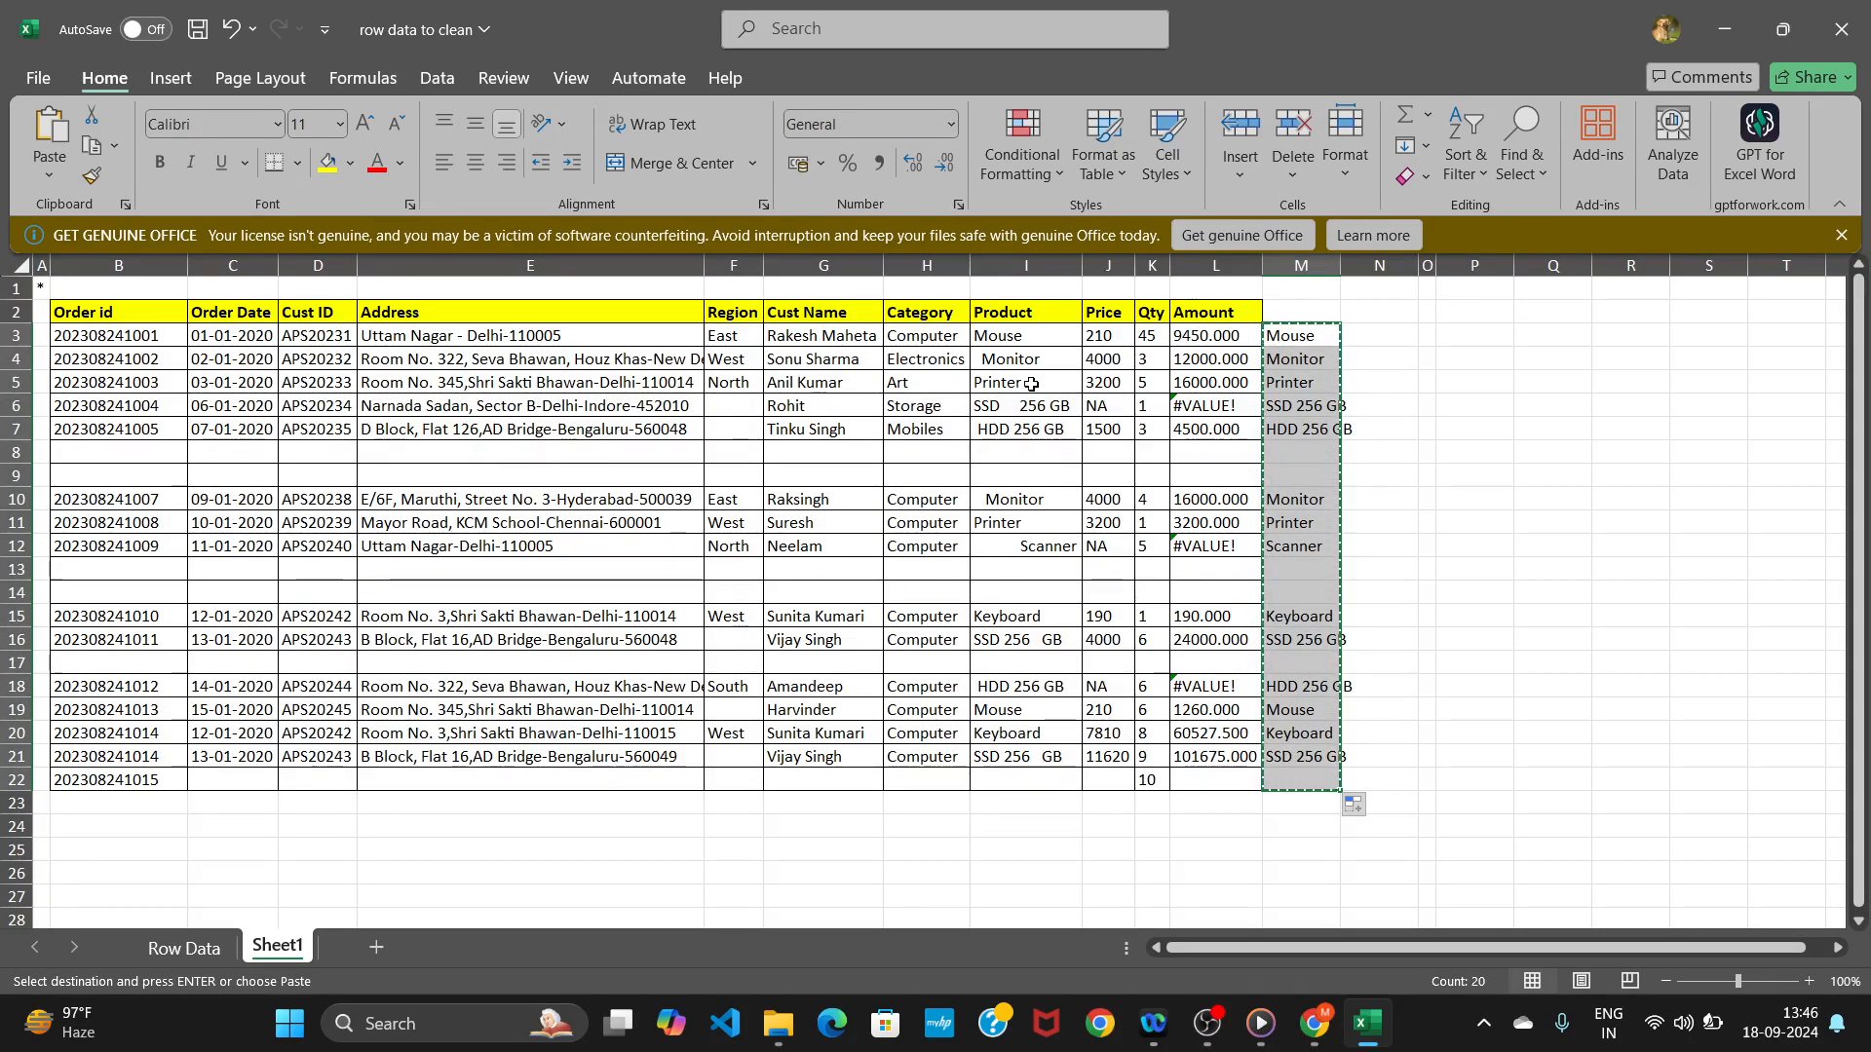
Paste the trimmed product names as values over the Product column starting at I3.
left_click(998, 335)
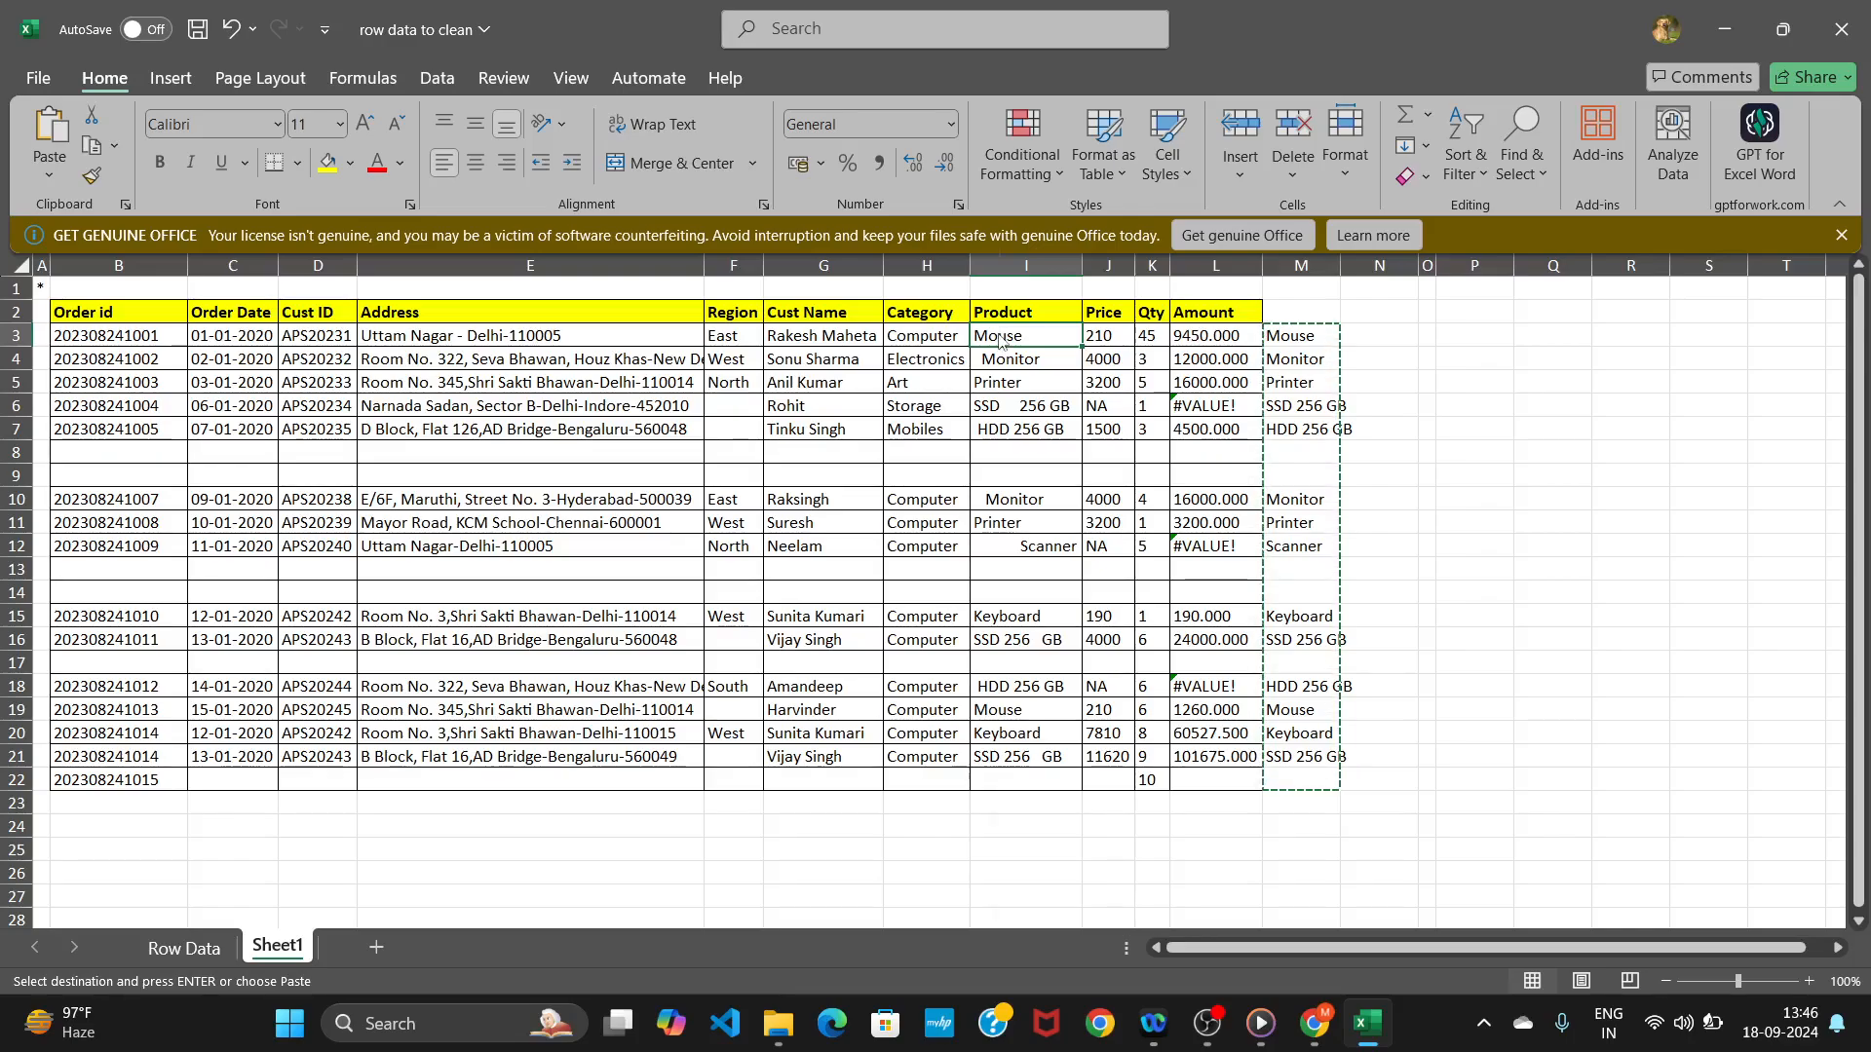
right_click(999, 334)
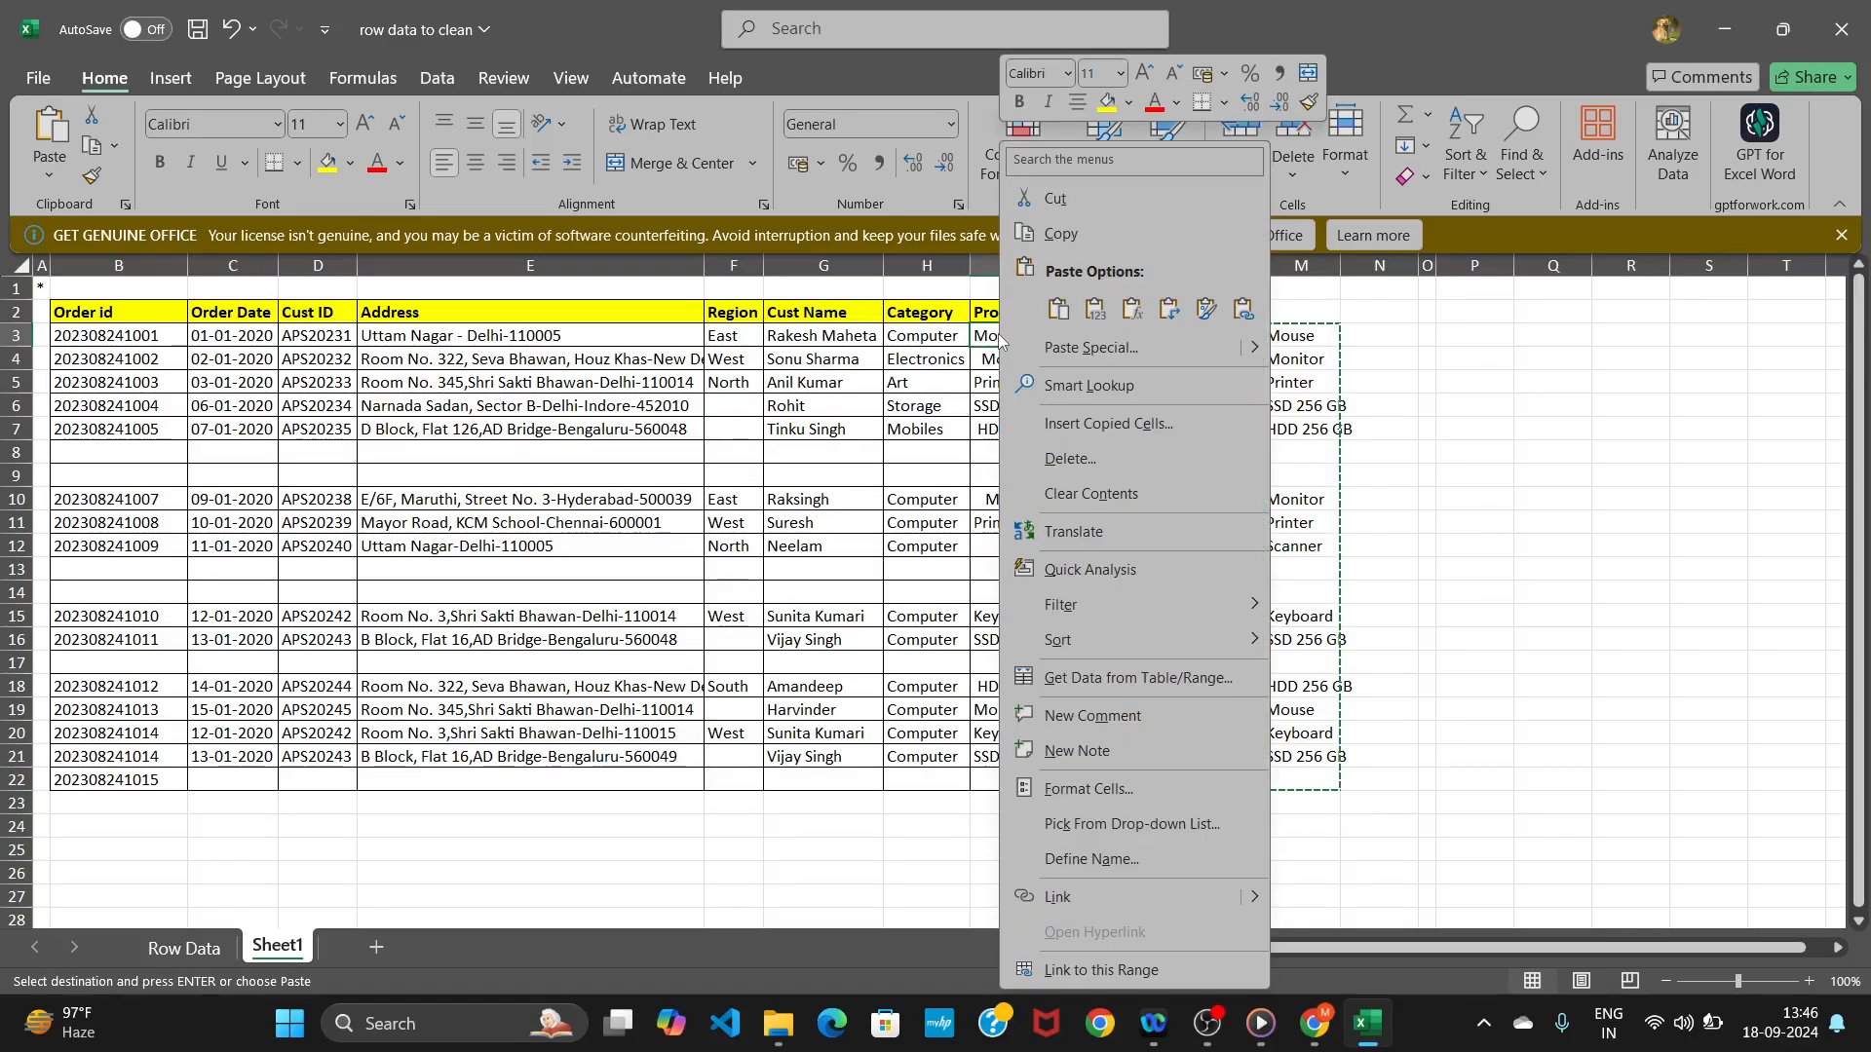
left_click(1050, 353)
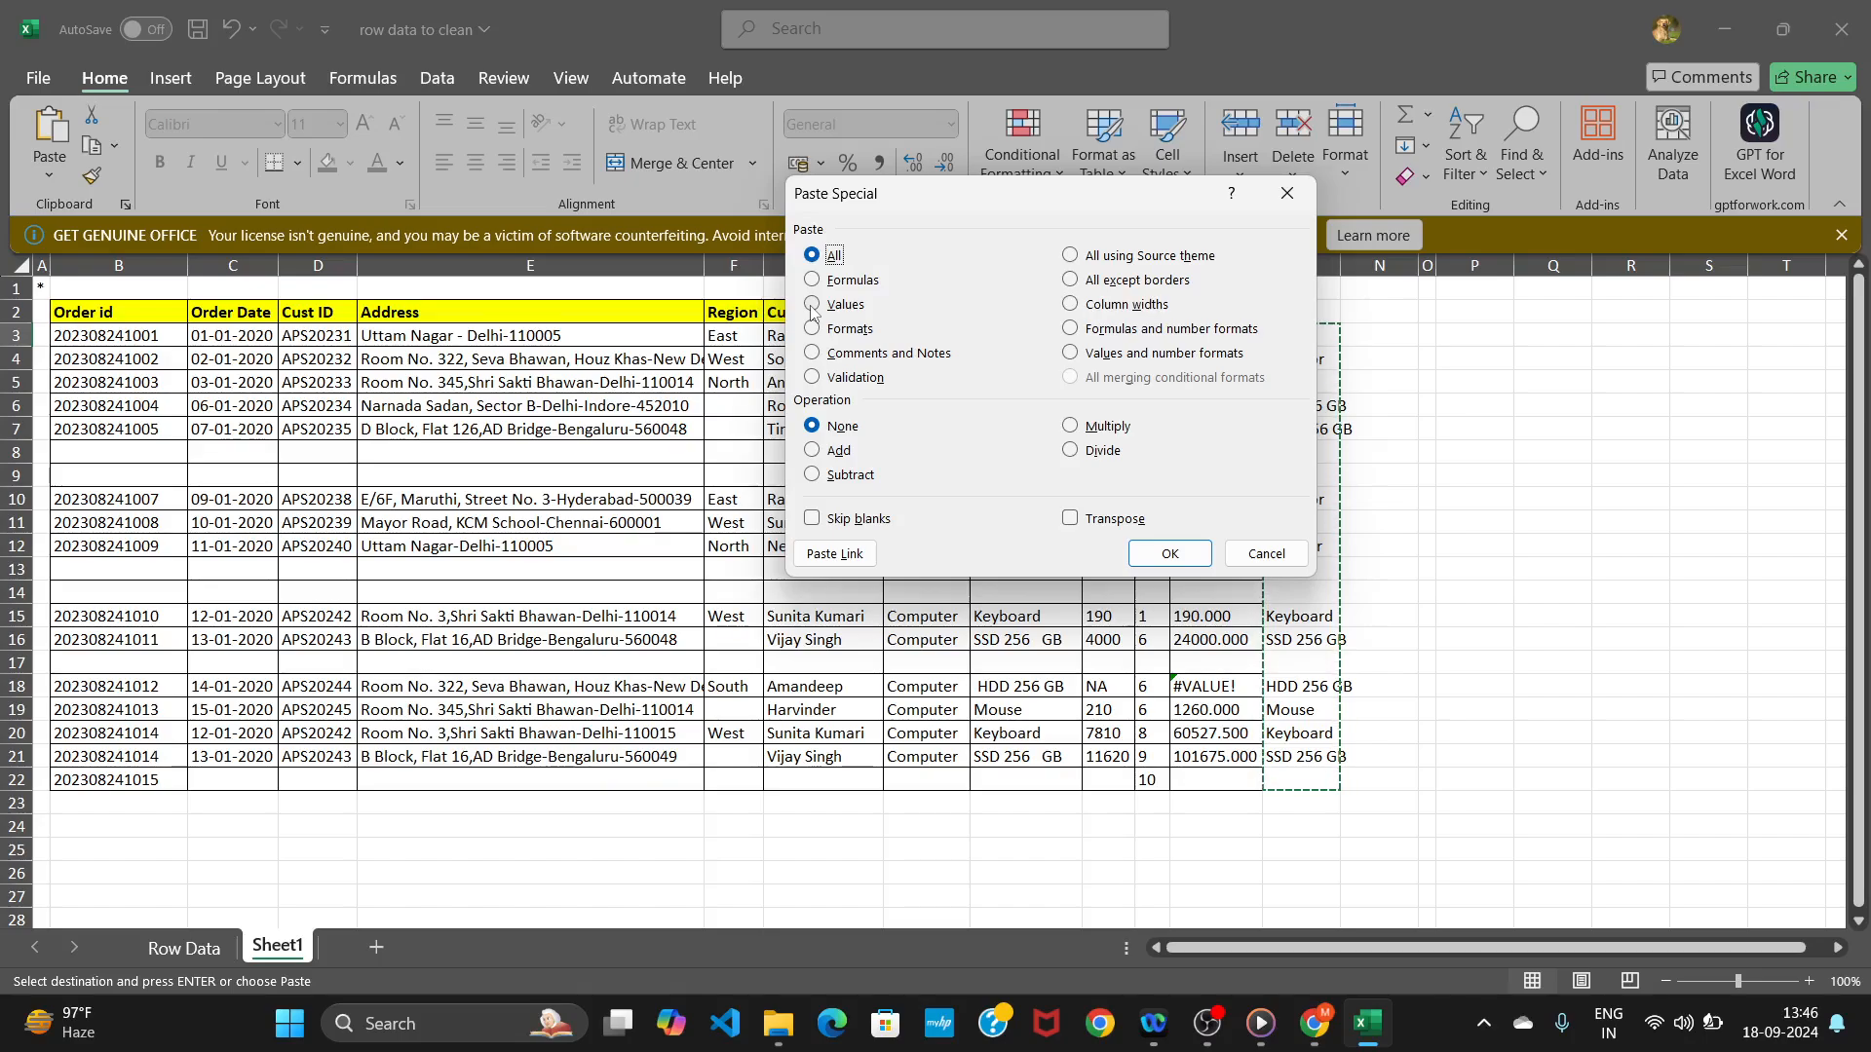
left_click(812, 305)
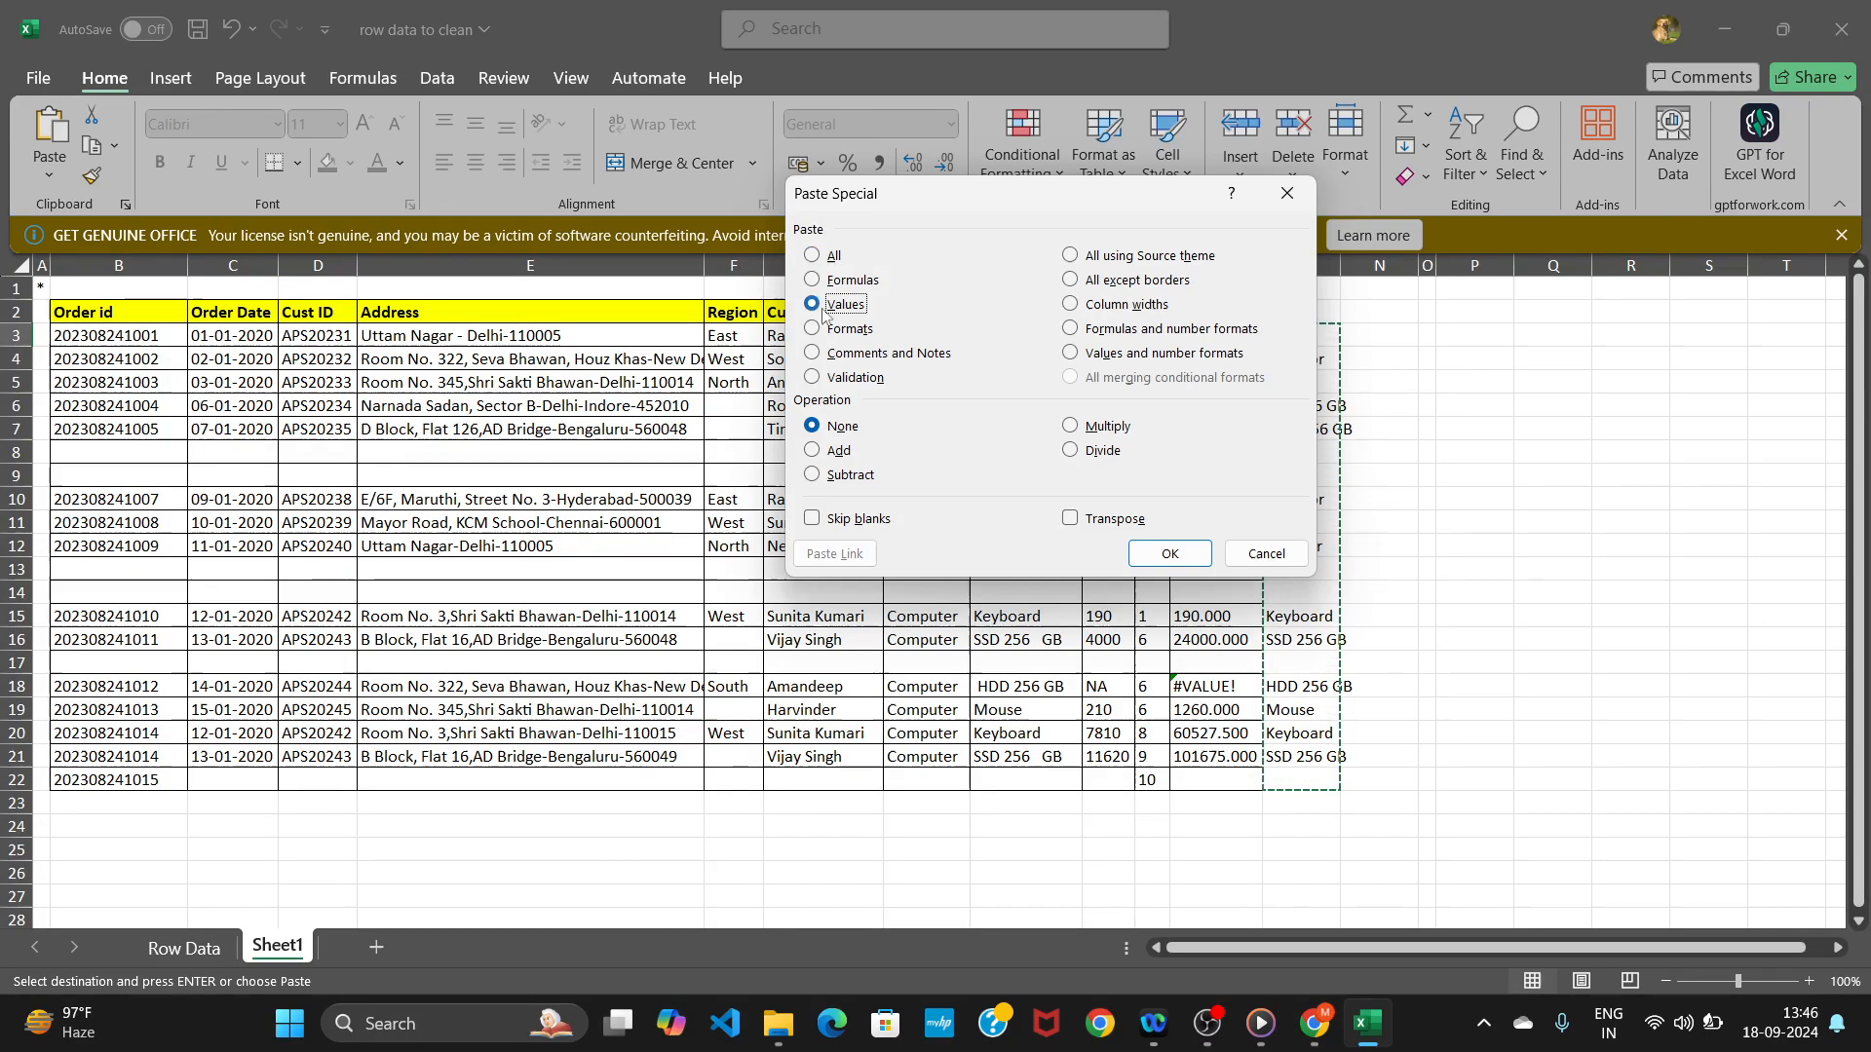
left_click(1168, 553)
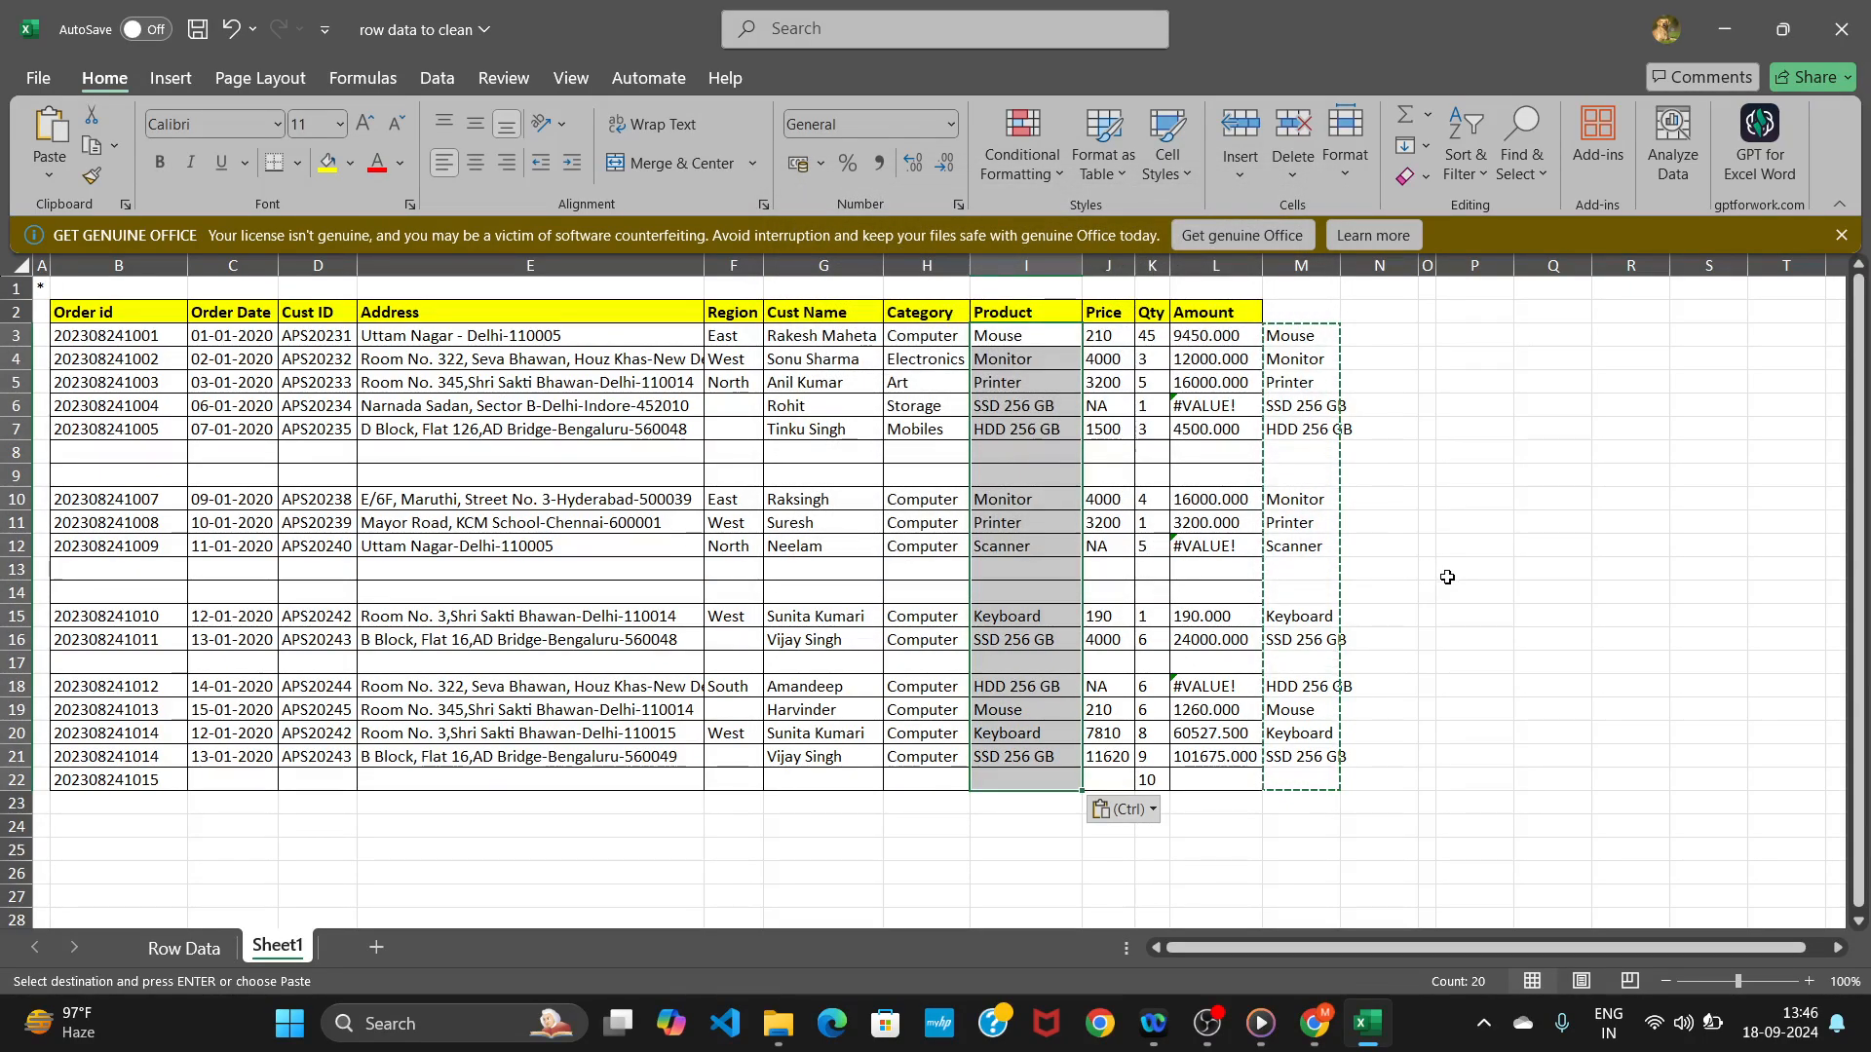
left_click(1447, 578)
Remove the helper cells M2:N21 from the sheet, shifting the remaining cells left.
left_click_drag(1303, 313, 1345, 760)
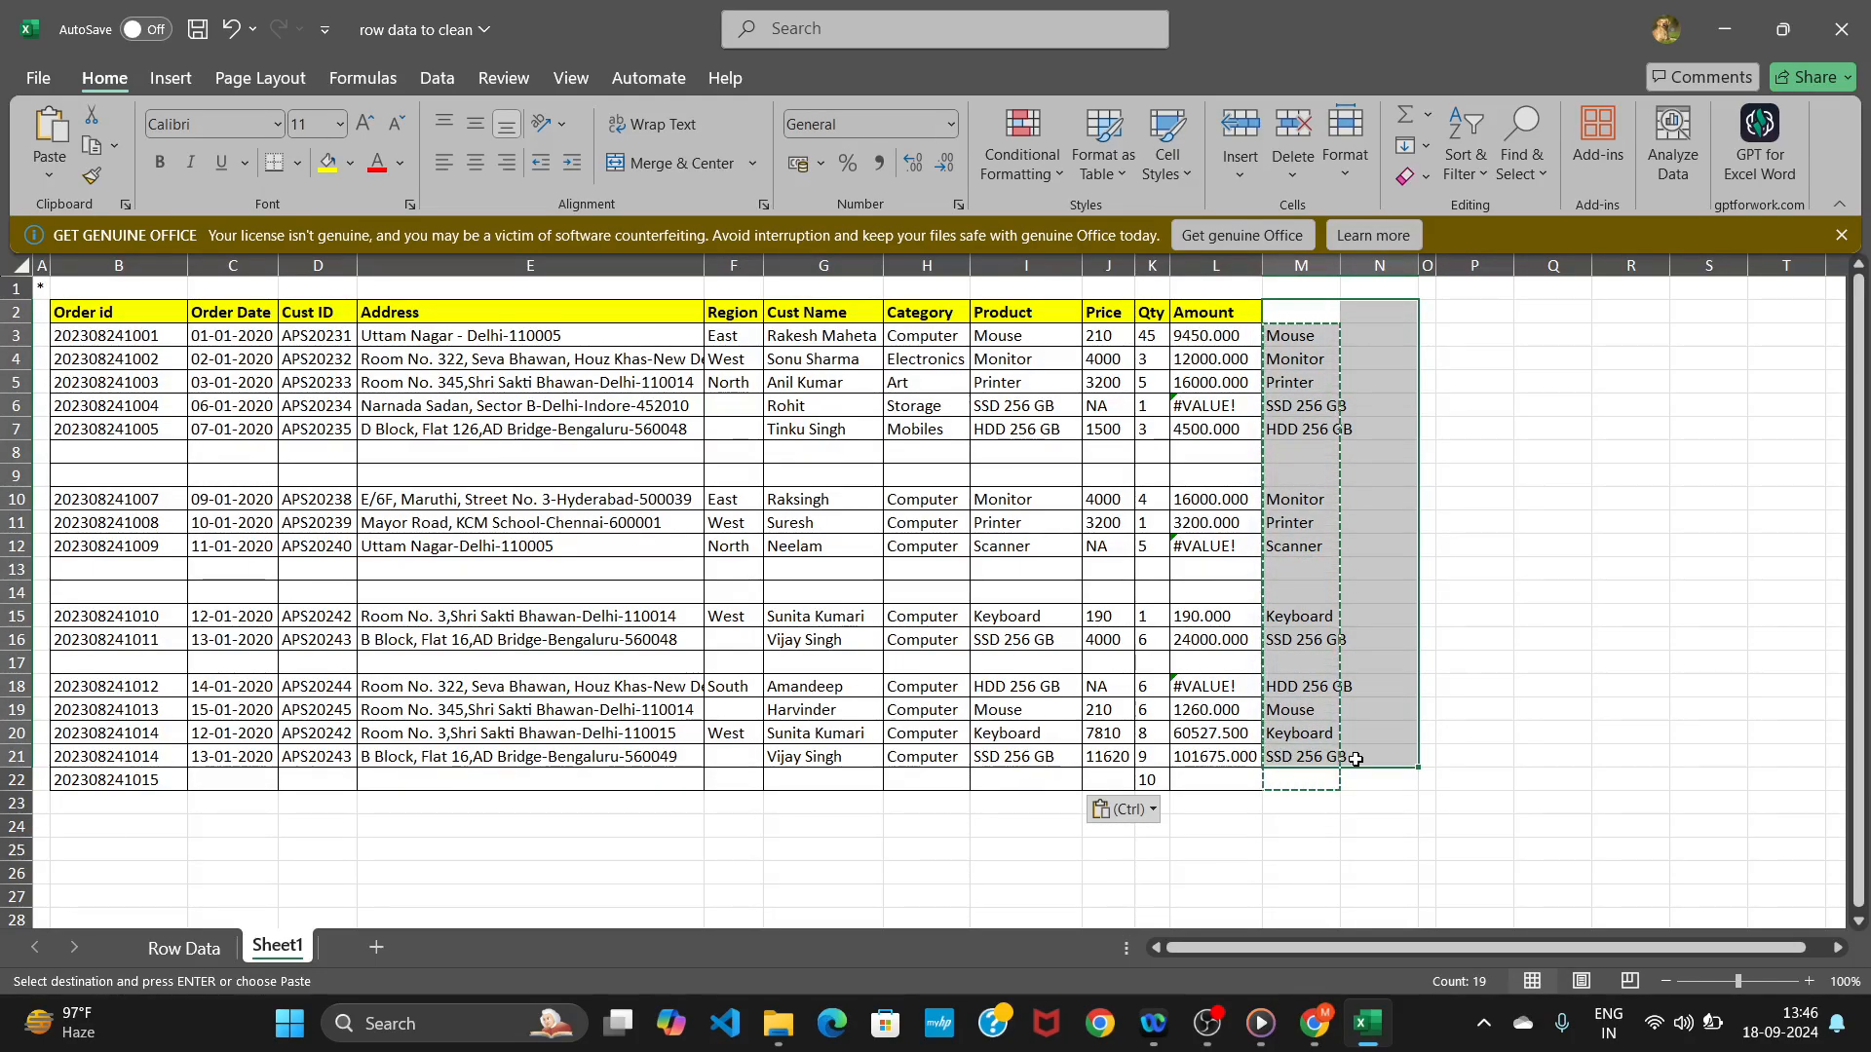
right_click(1299, 537)
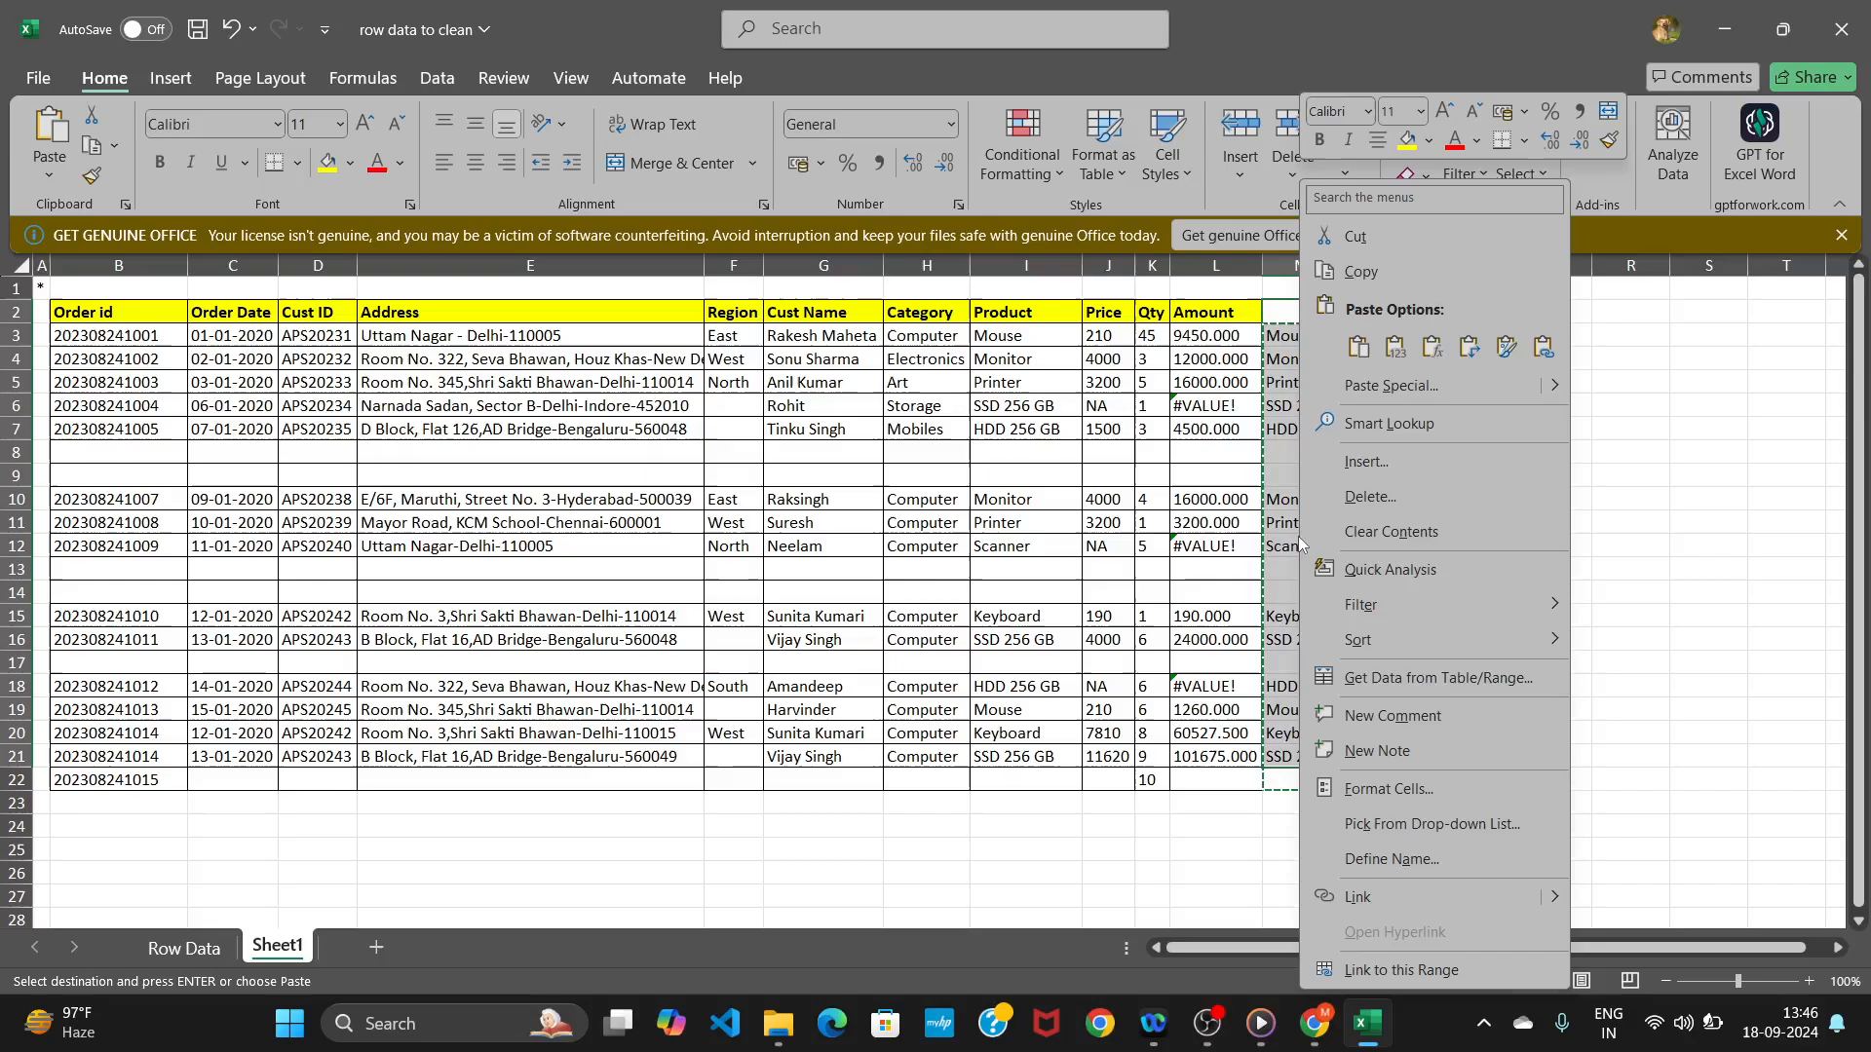
left_click(1362, 499)
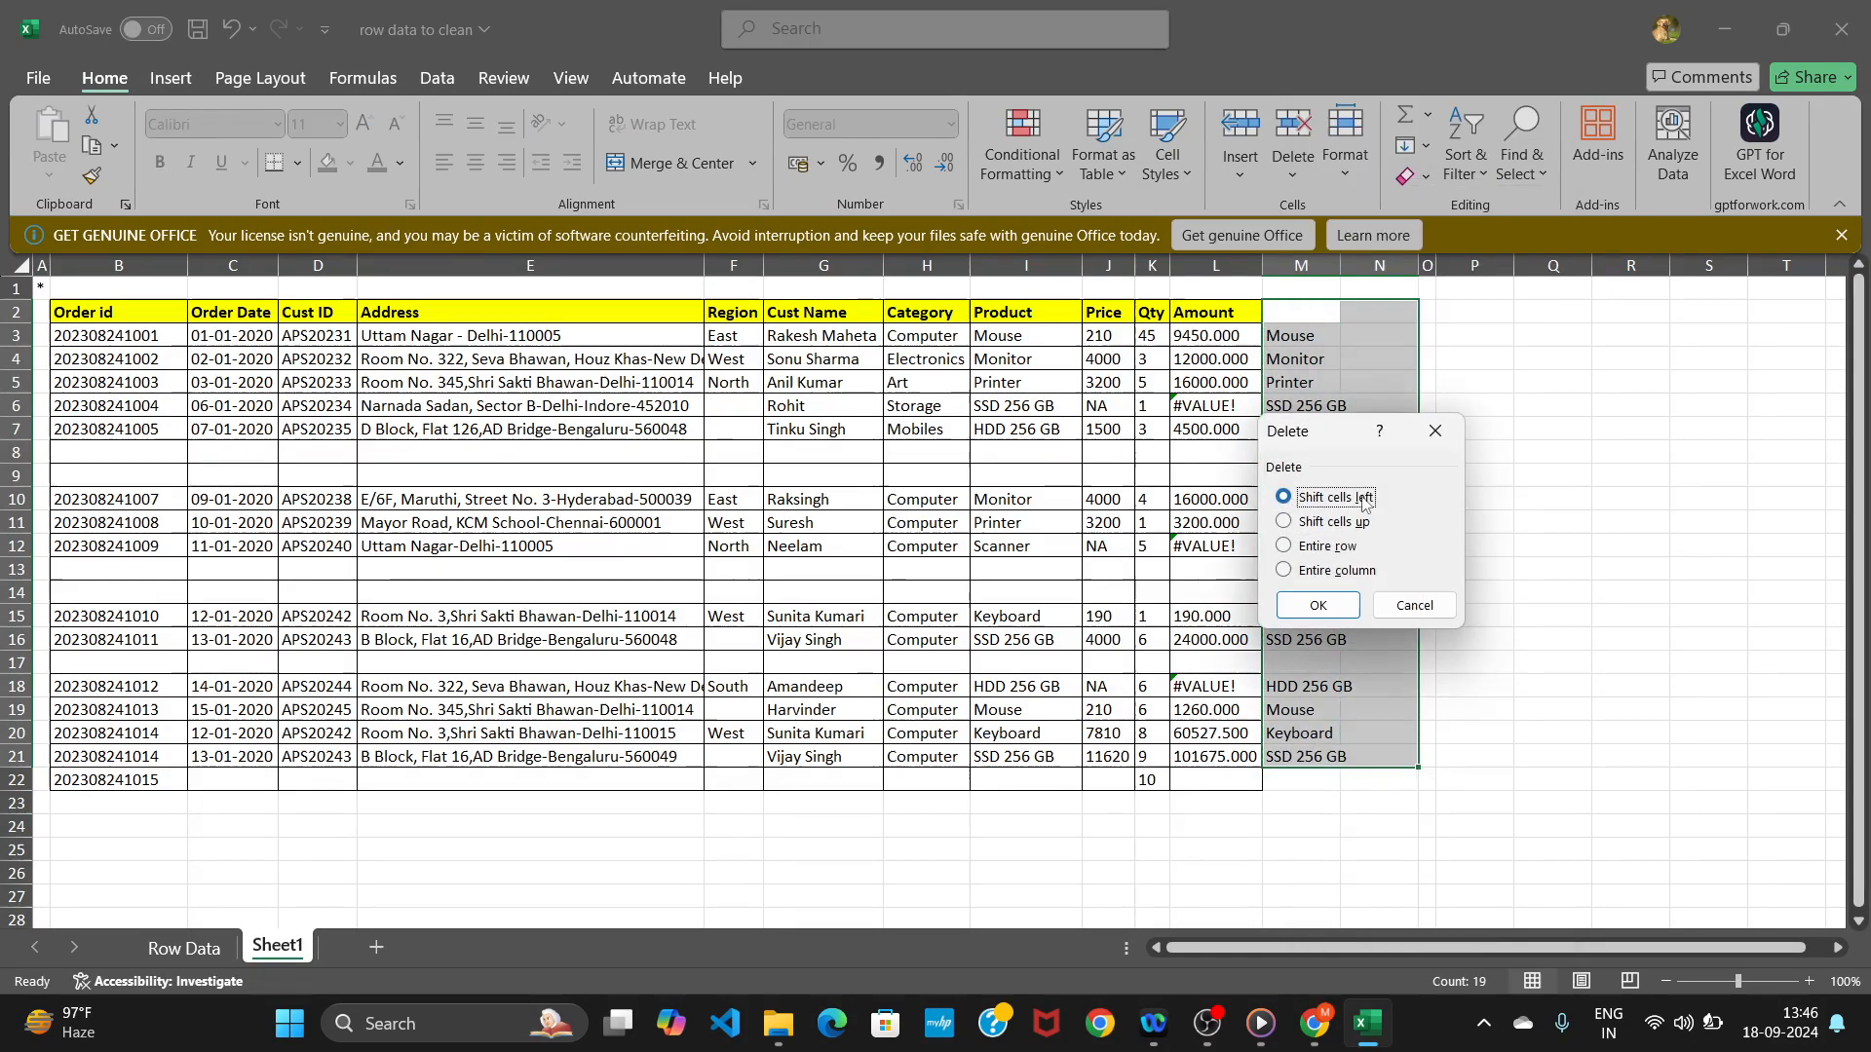
left_click(1315, 608)
left_click(1572, 521)
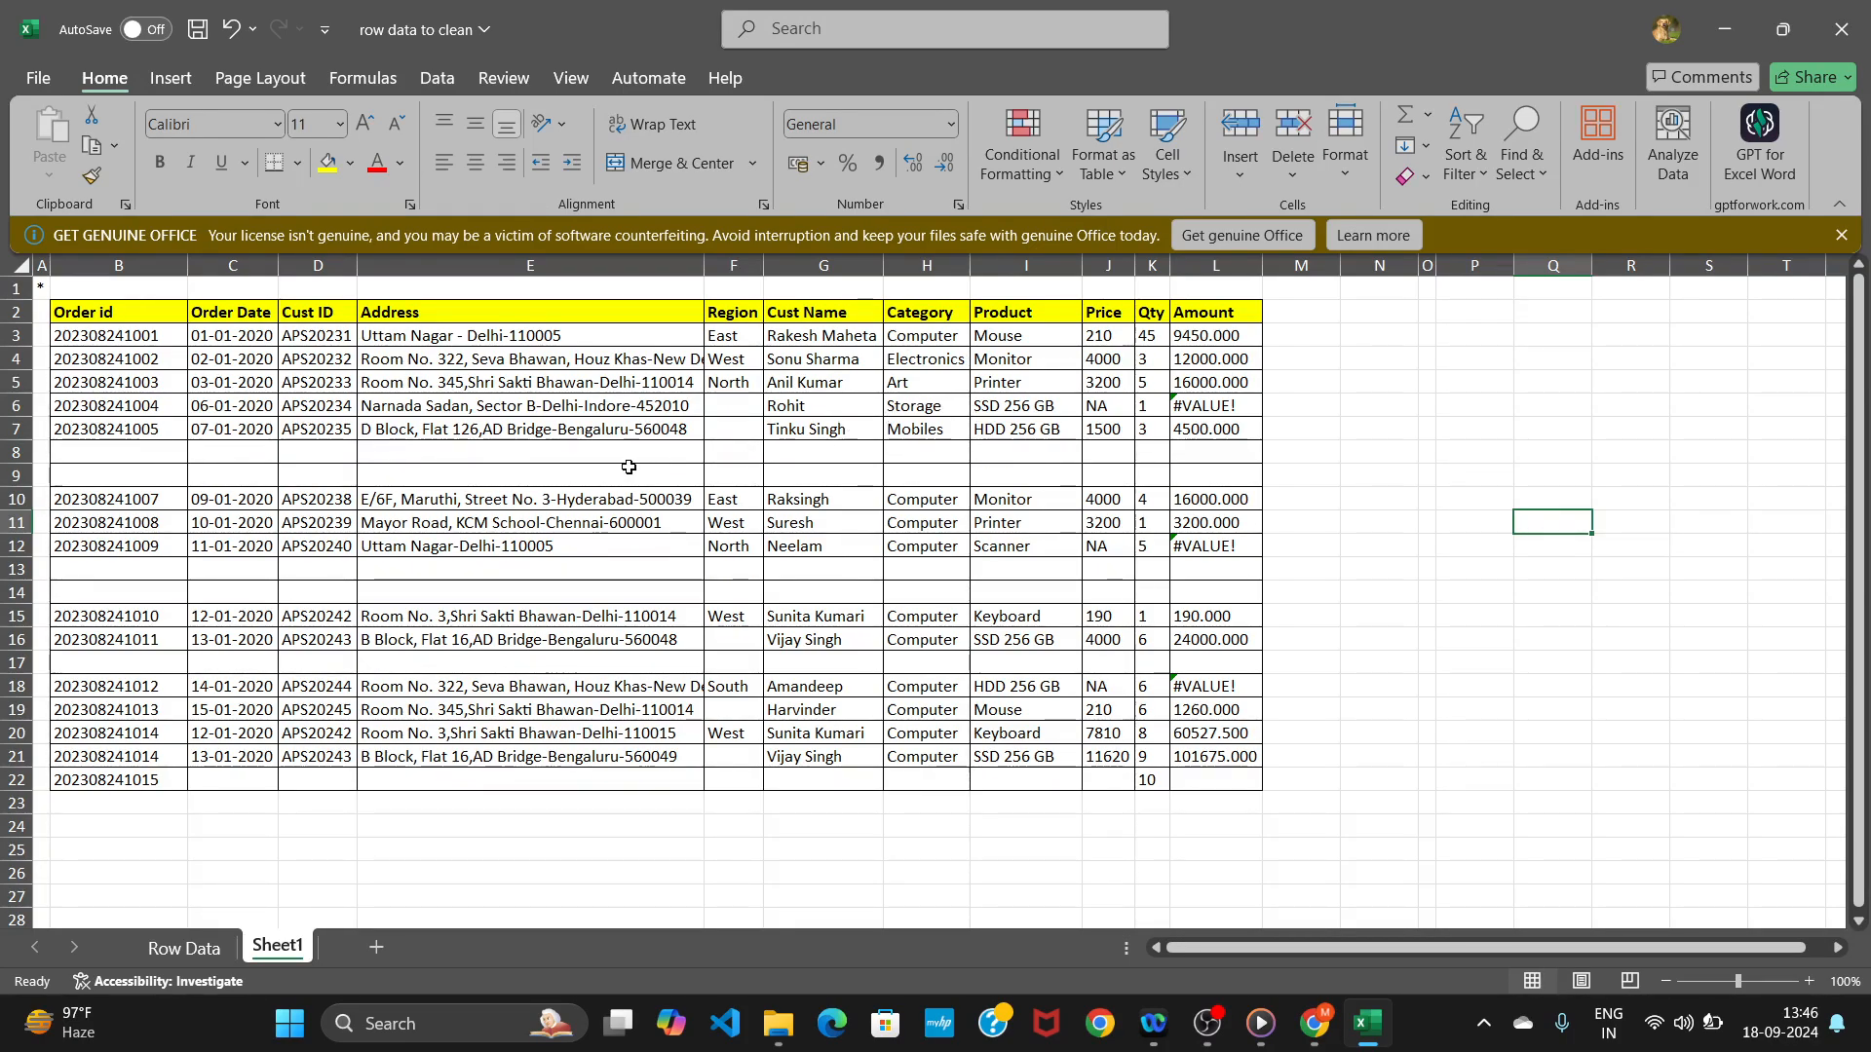
Apply a filter to the data range and show only the blank rows of the Order id column.
left_click_drag(44, 291, 1238, 770)
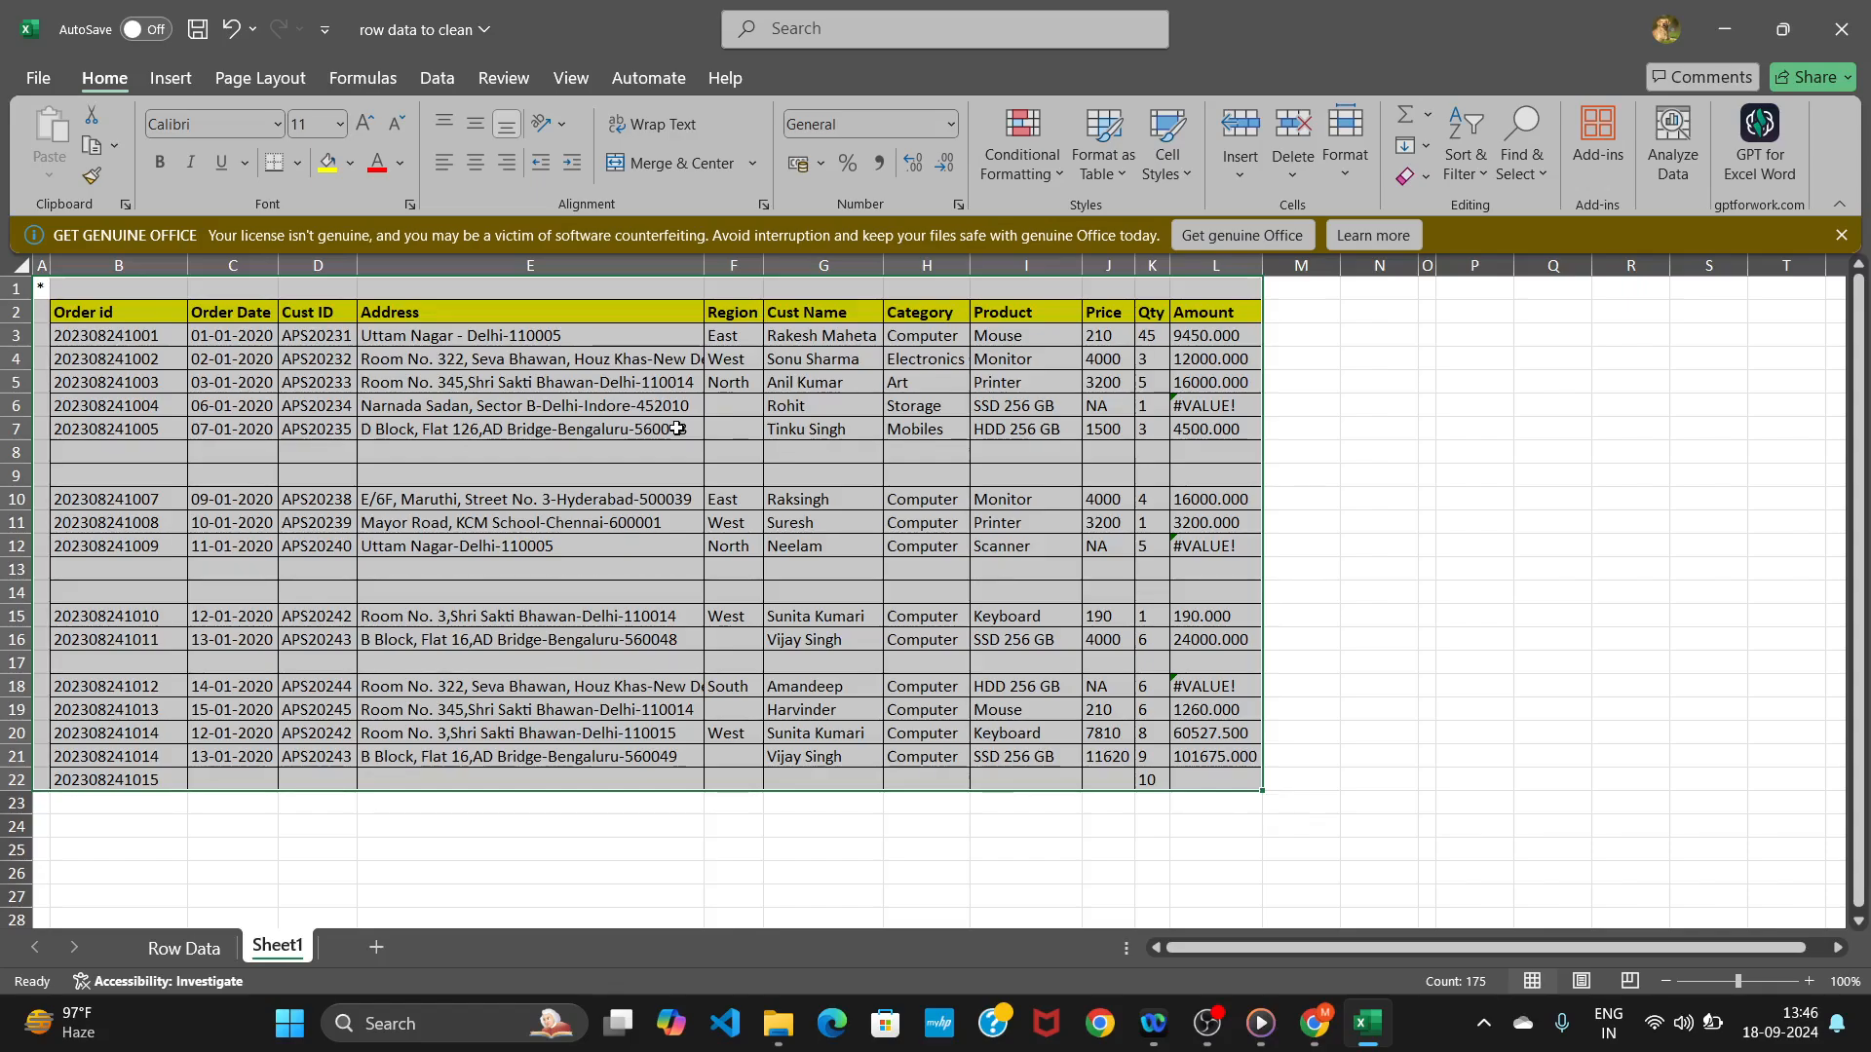
left_click(440, 79)
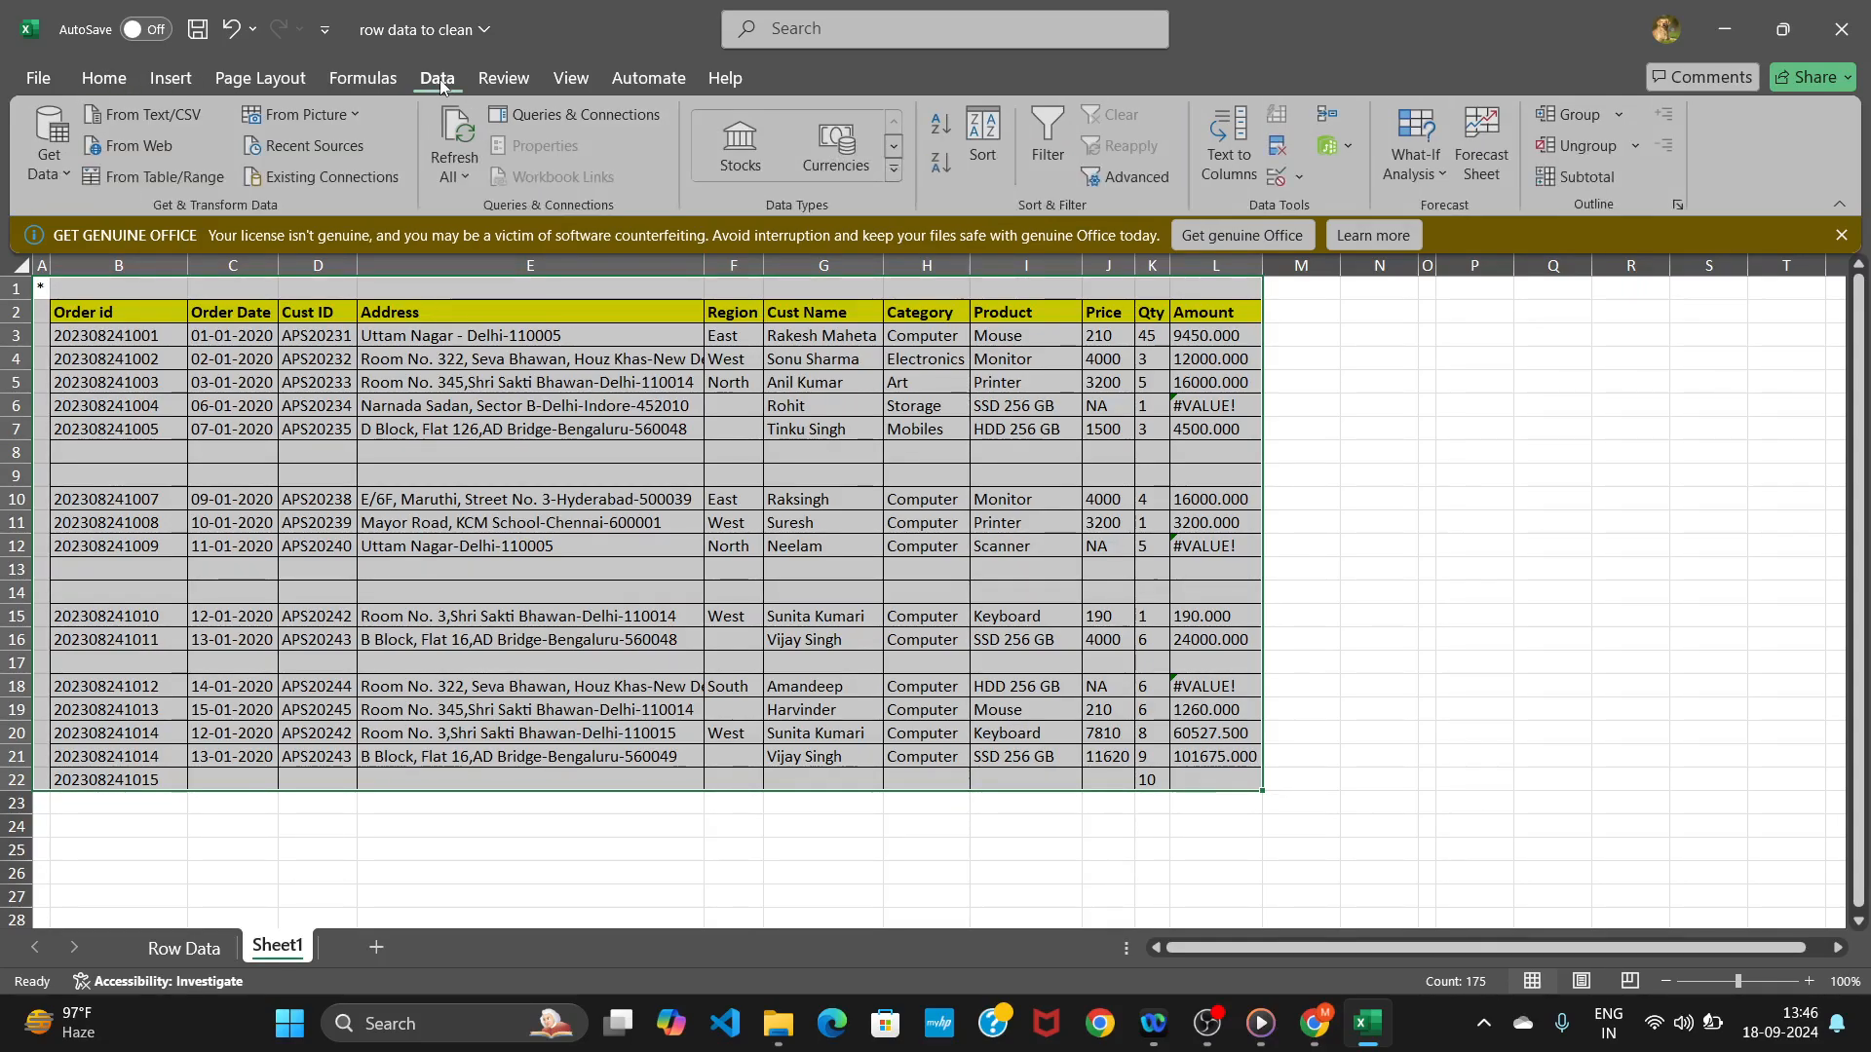
left_click(1041, 165)
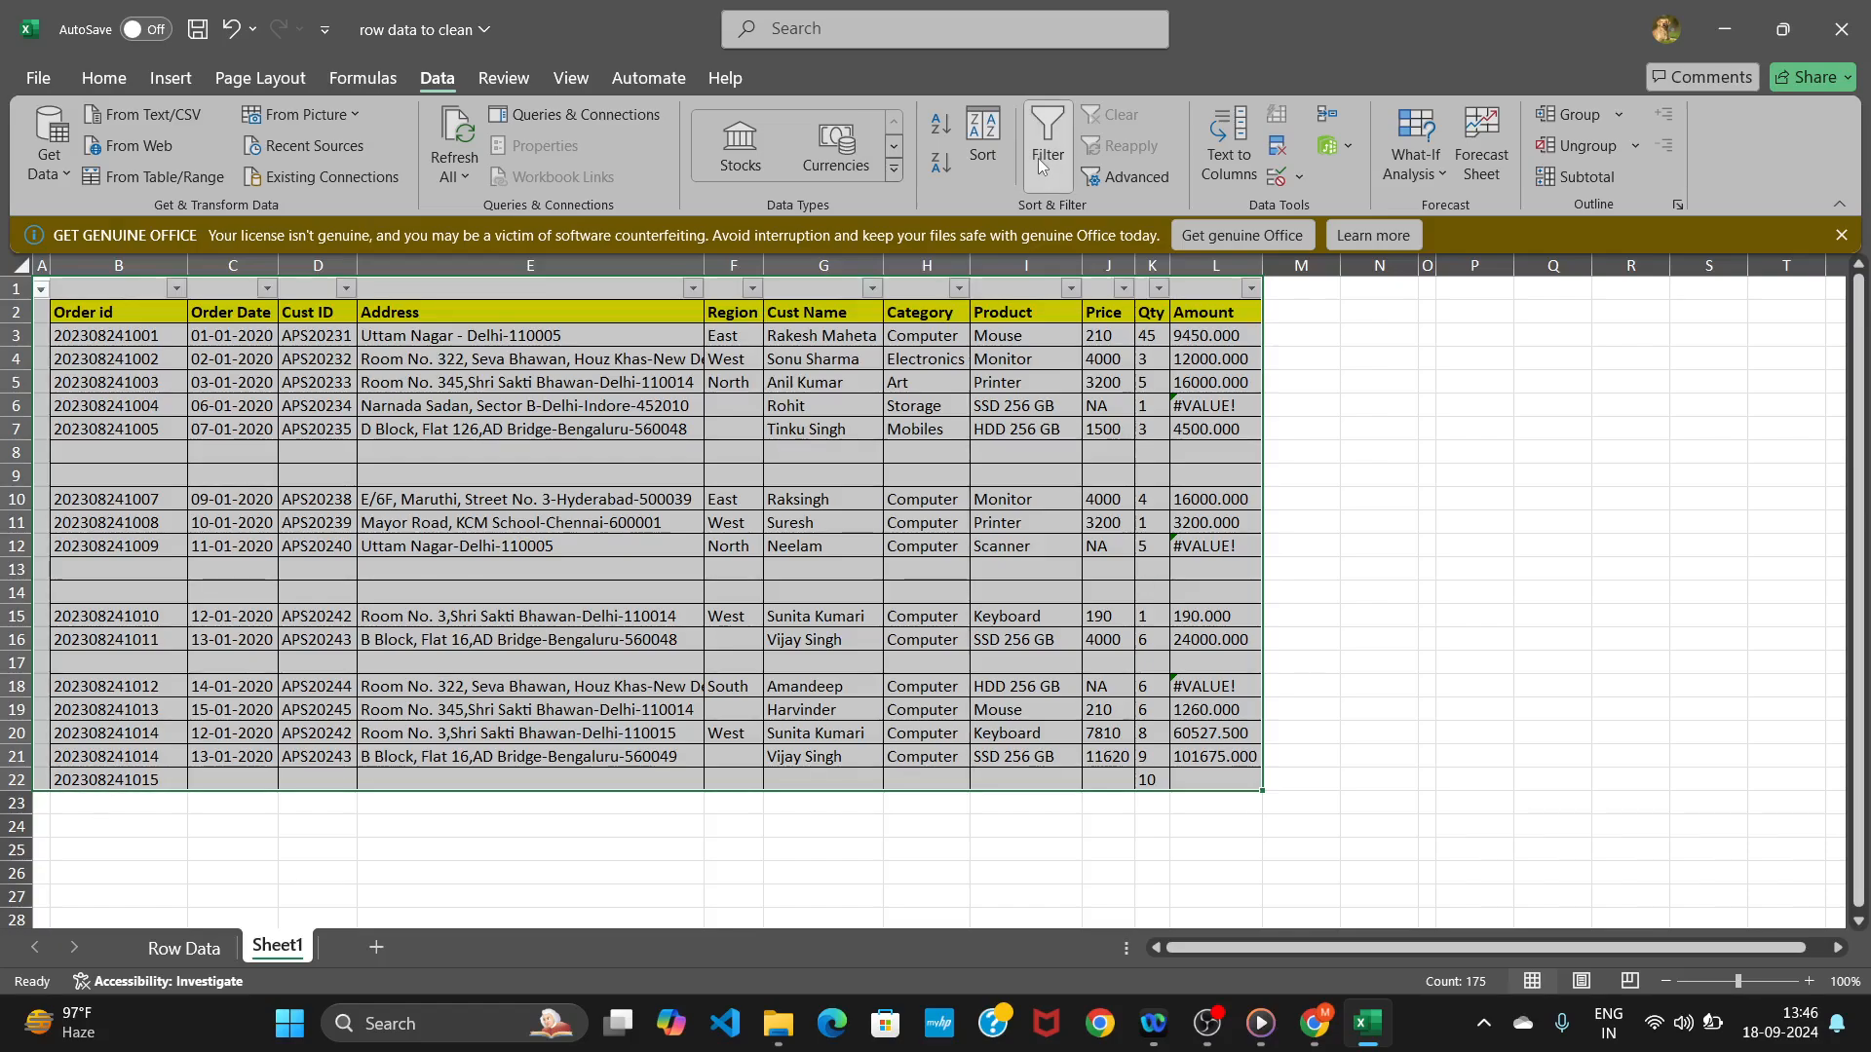
left_click(176, 290)
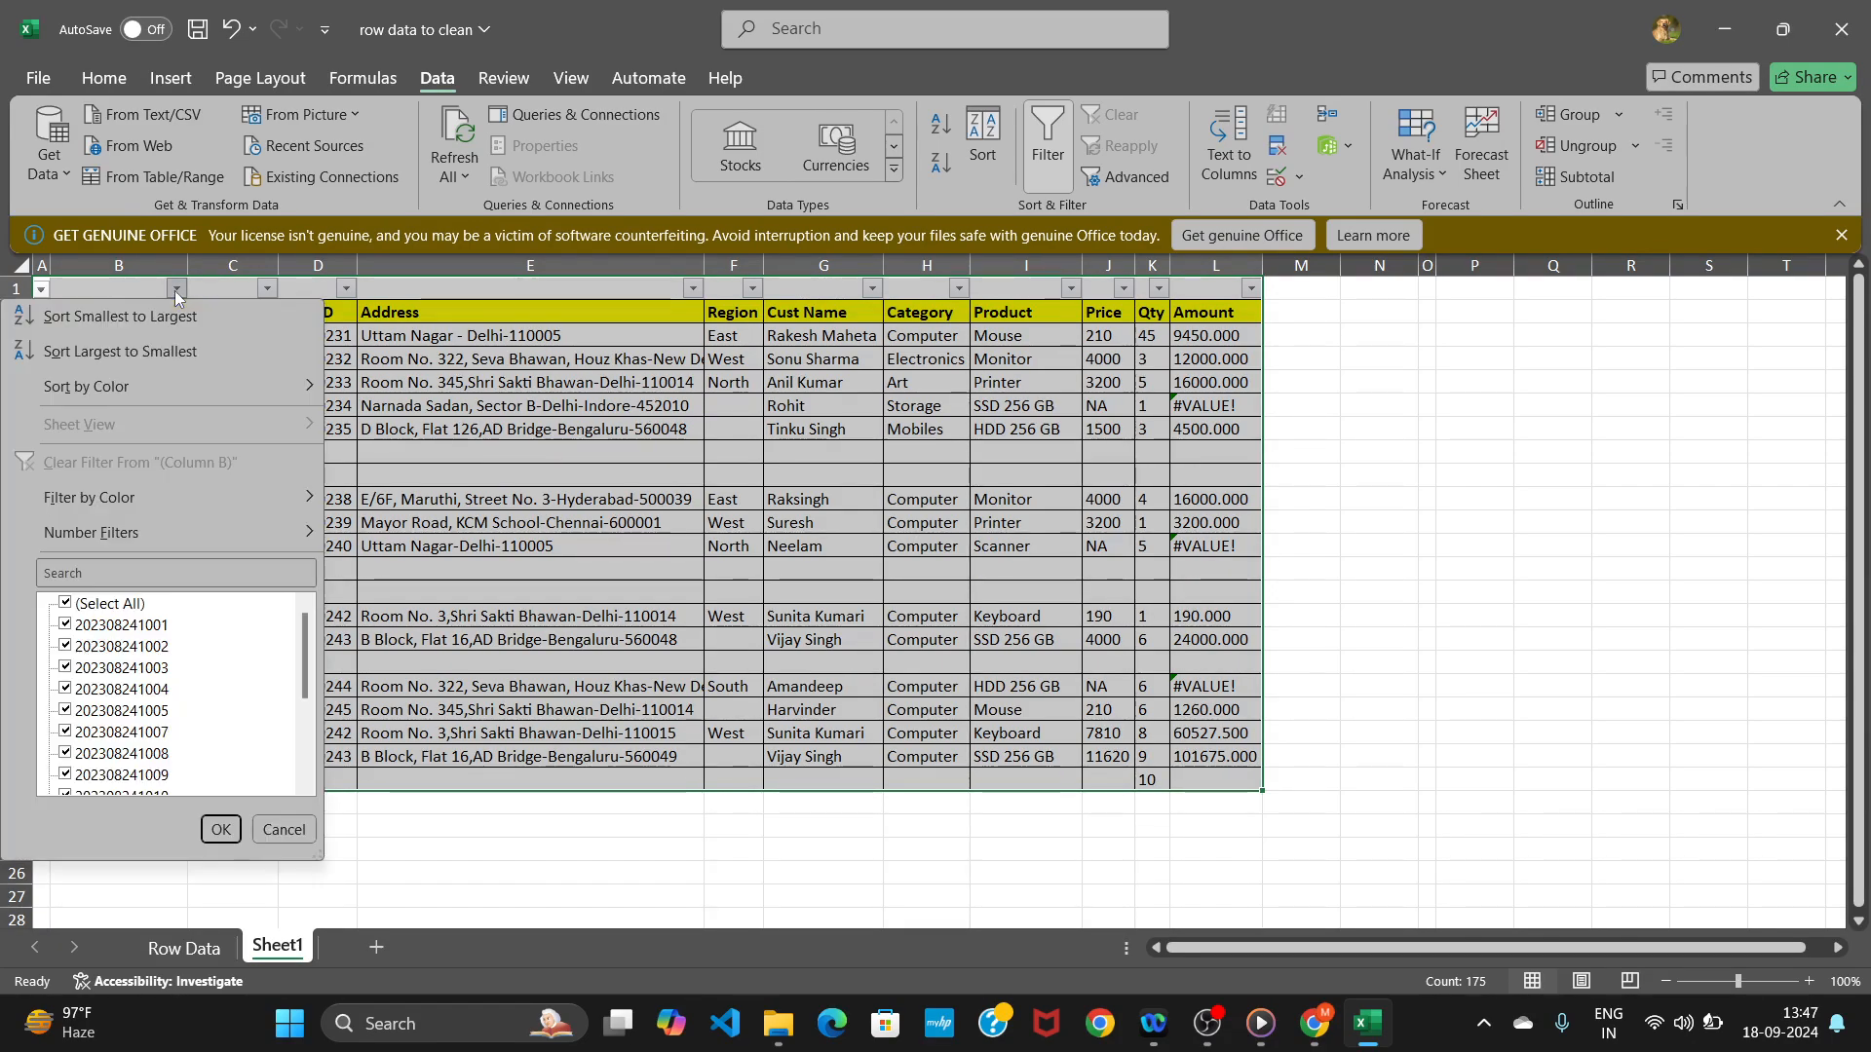
left_click(65, 605)
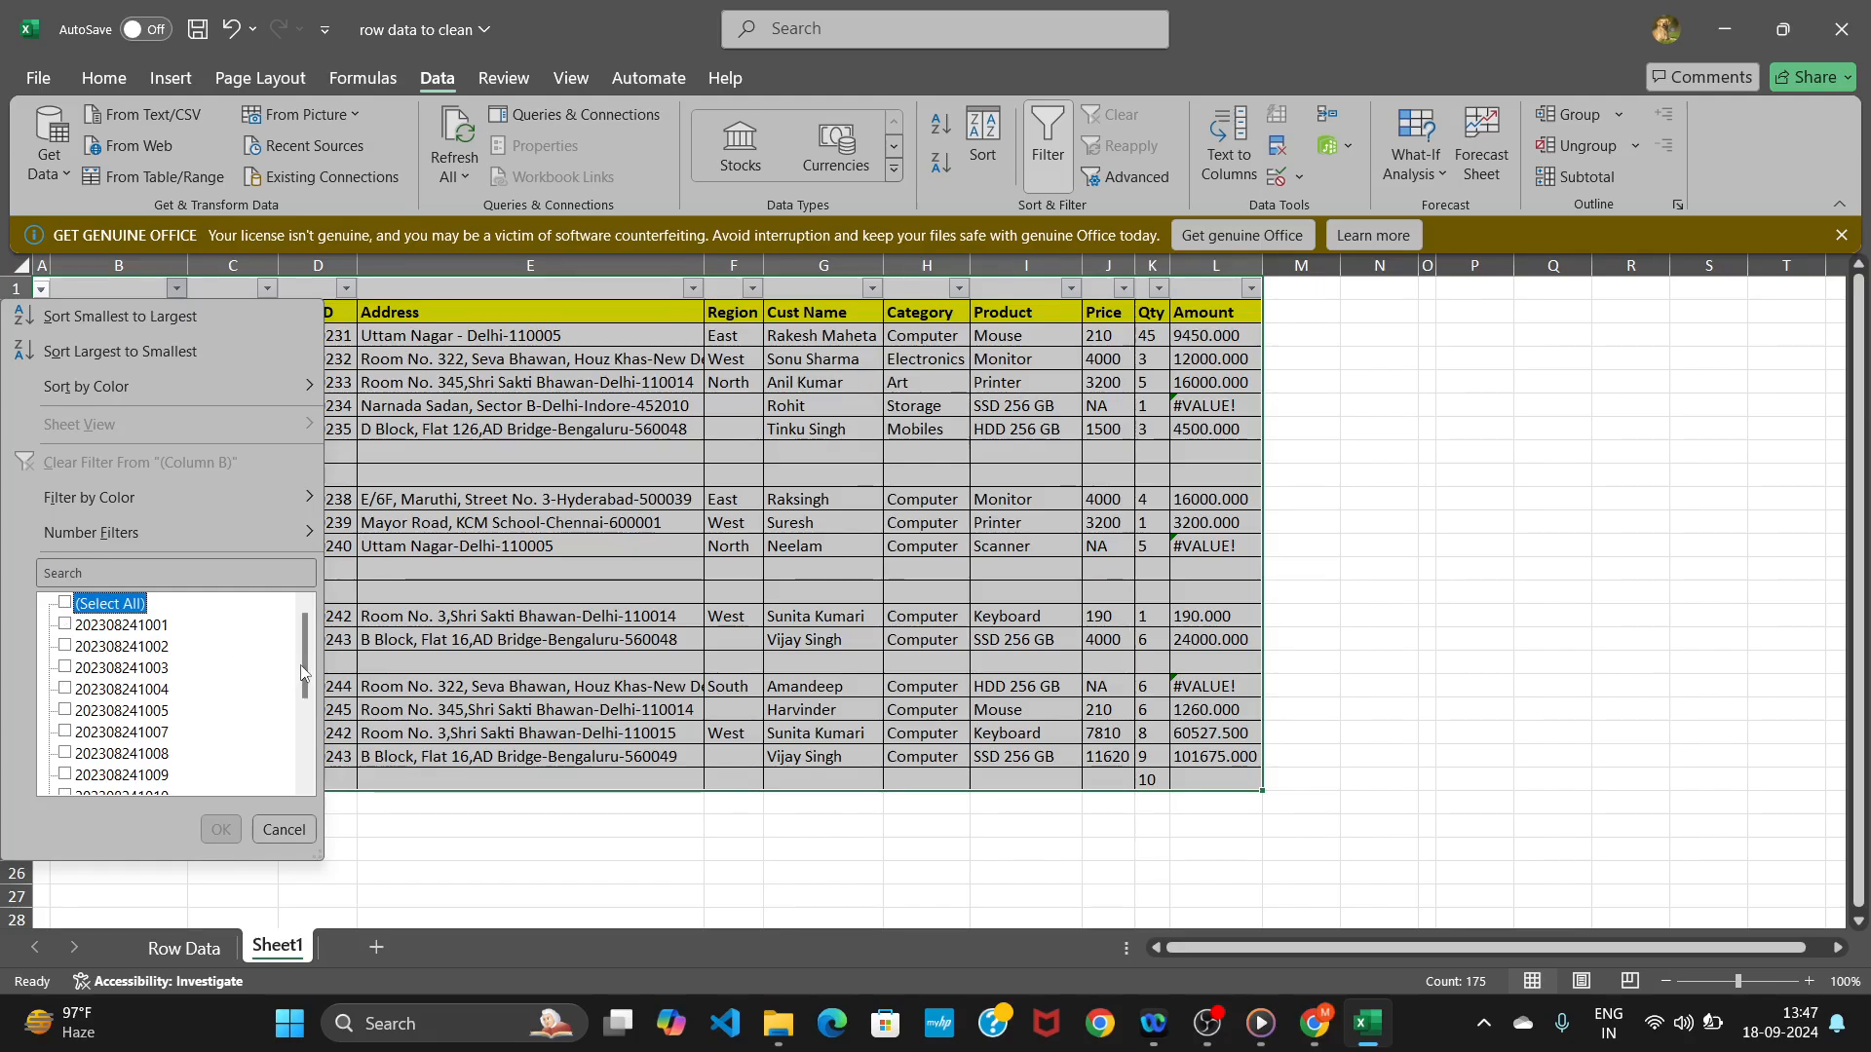
left_click_drag(304, 672, 289, 755)
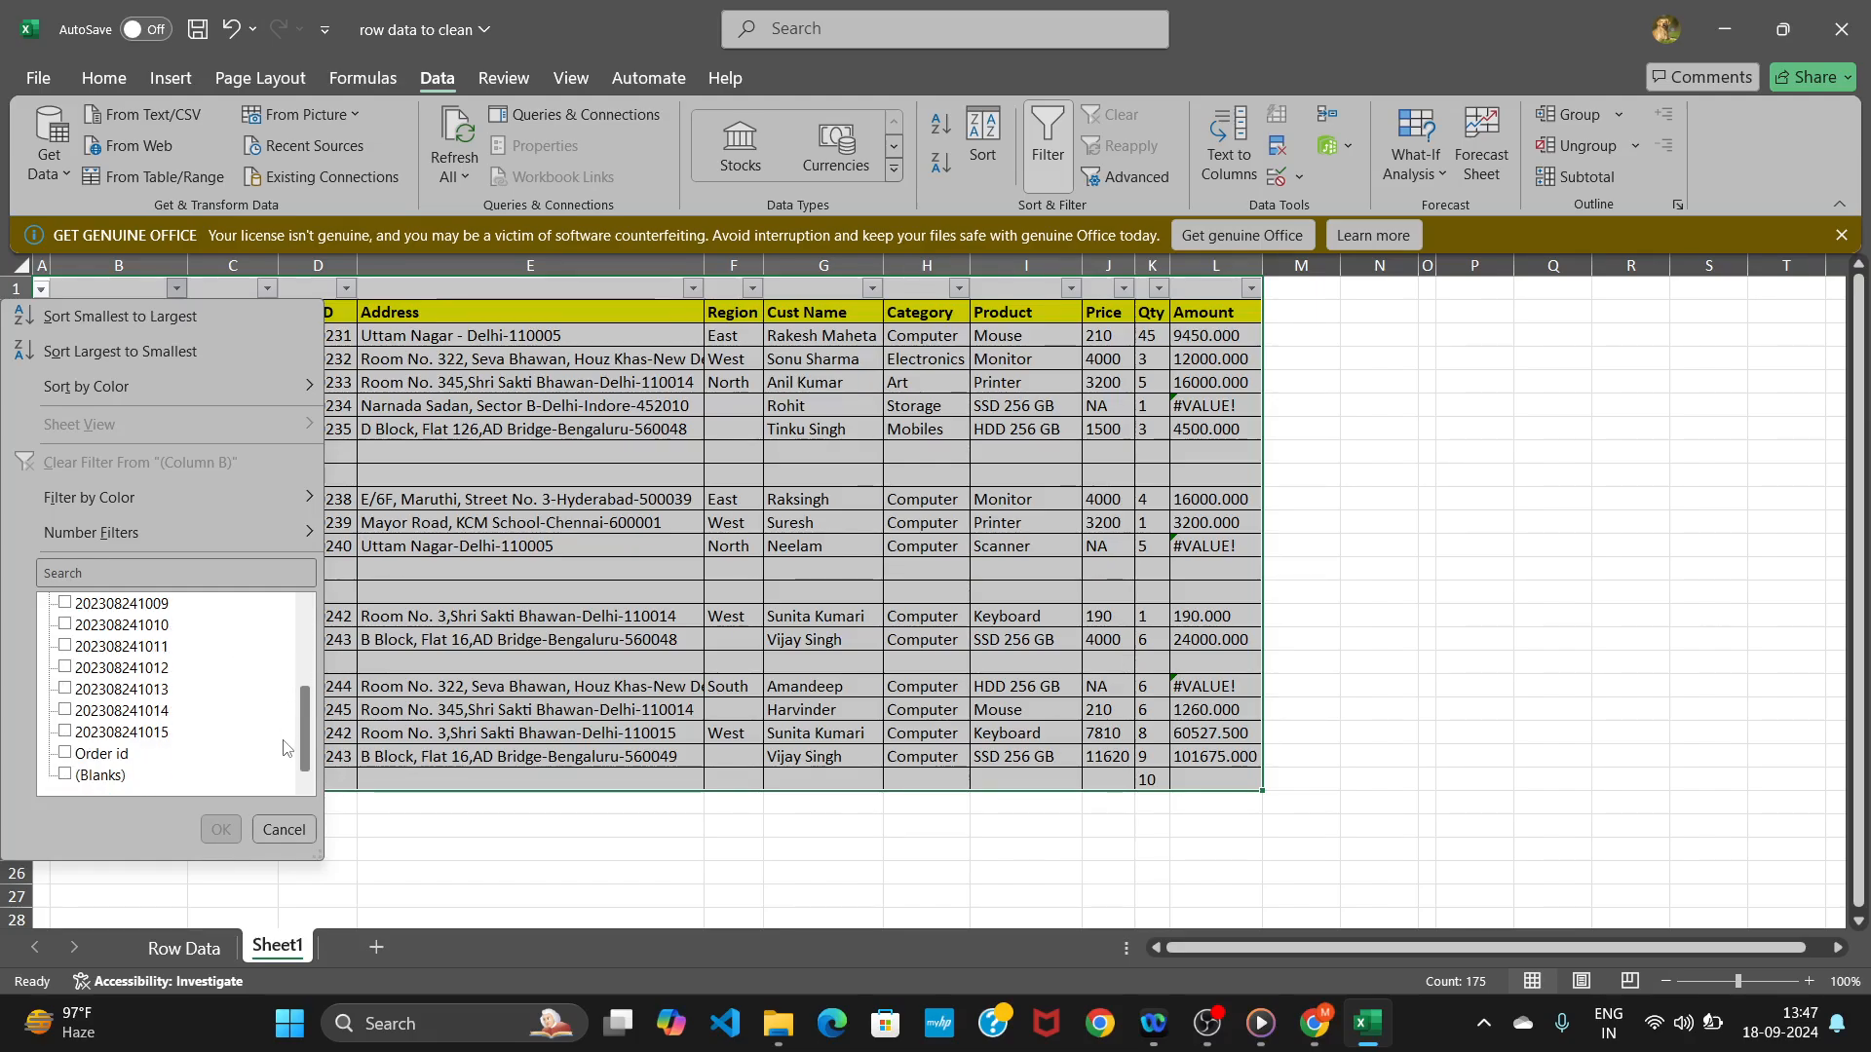
left_click(64, 776)
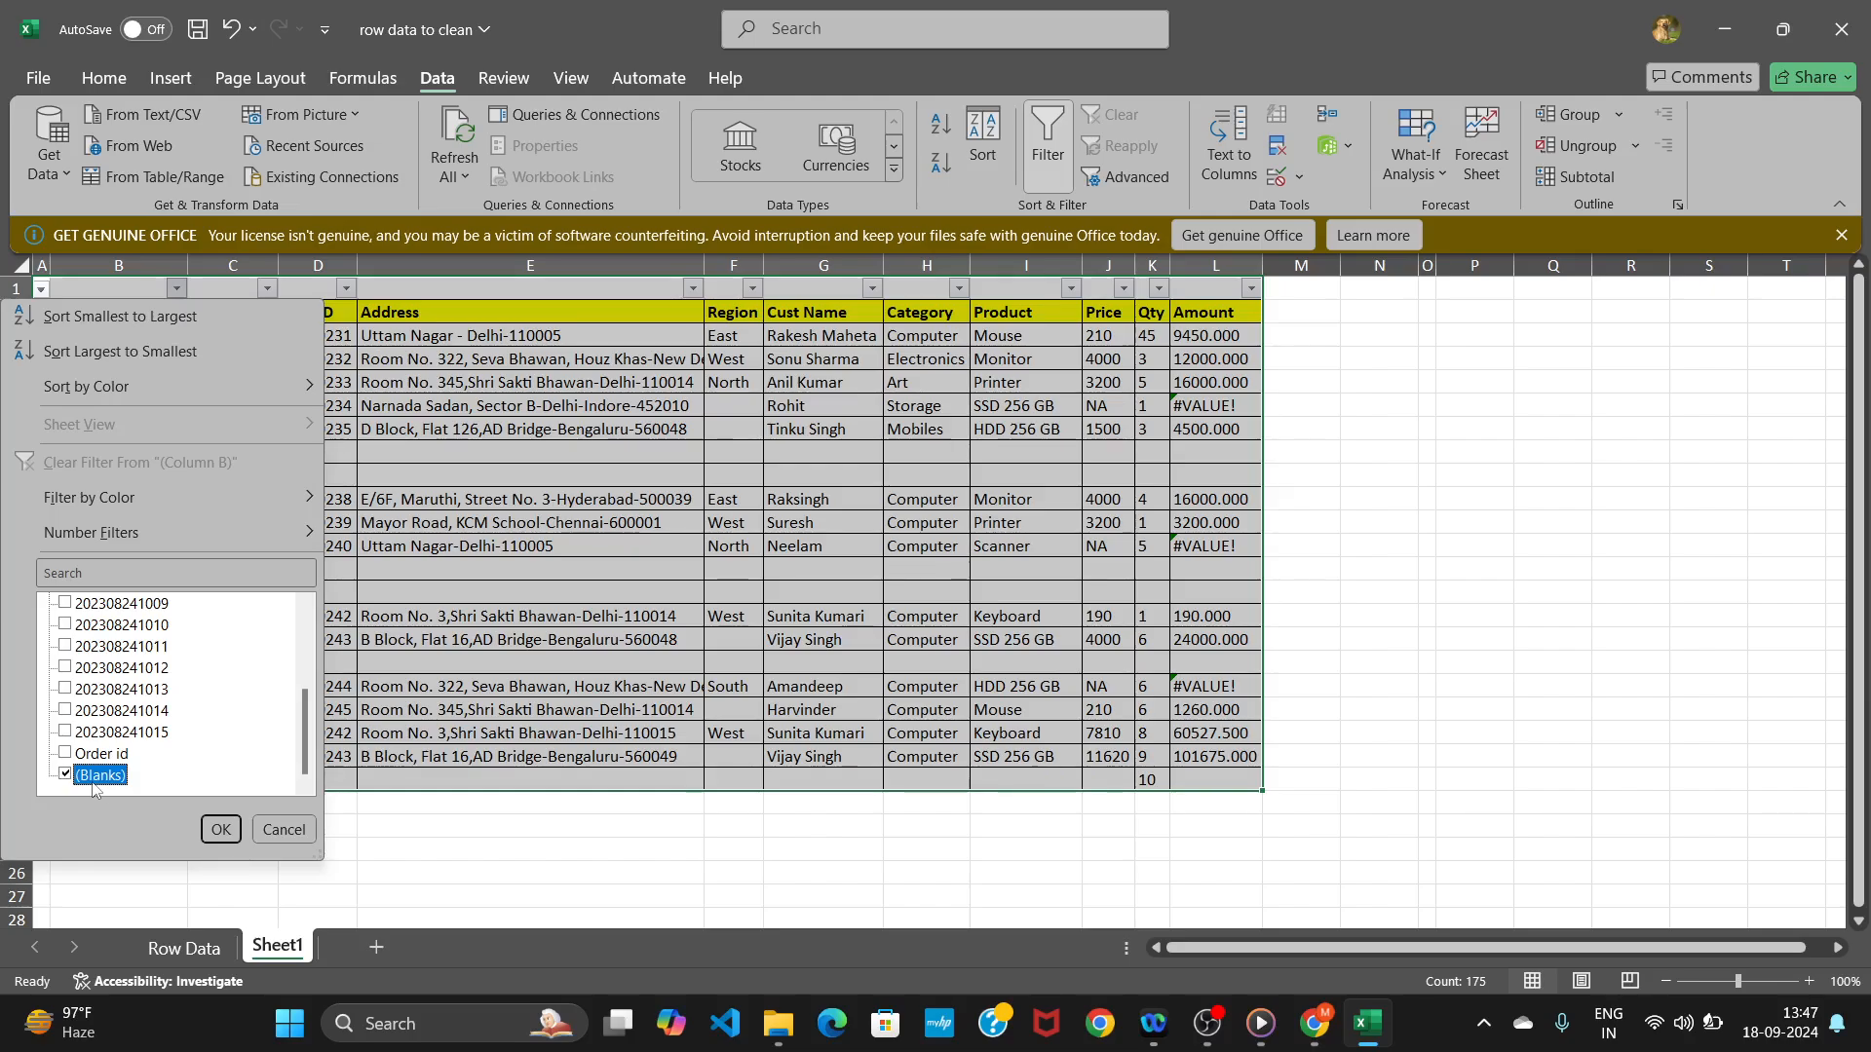
left_click(223, 833)
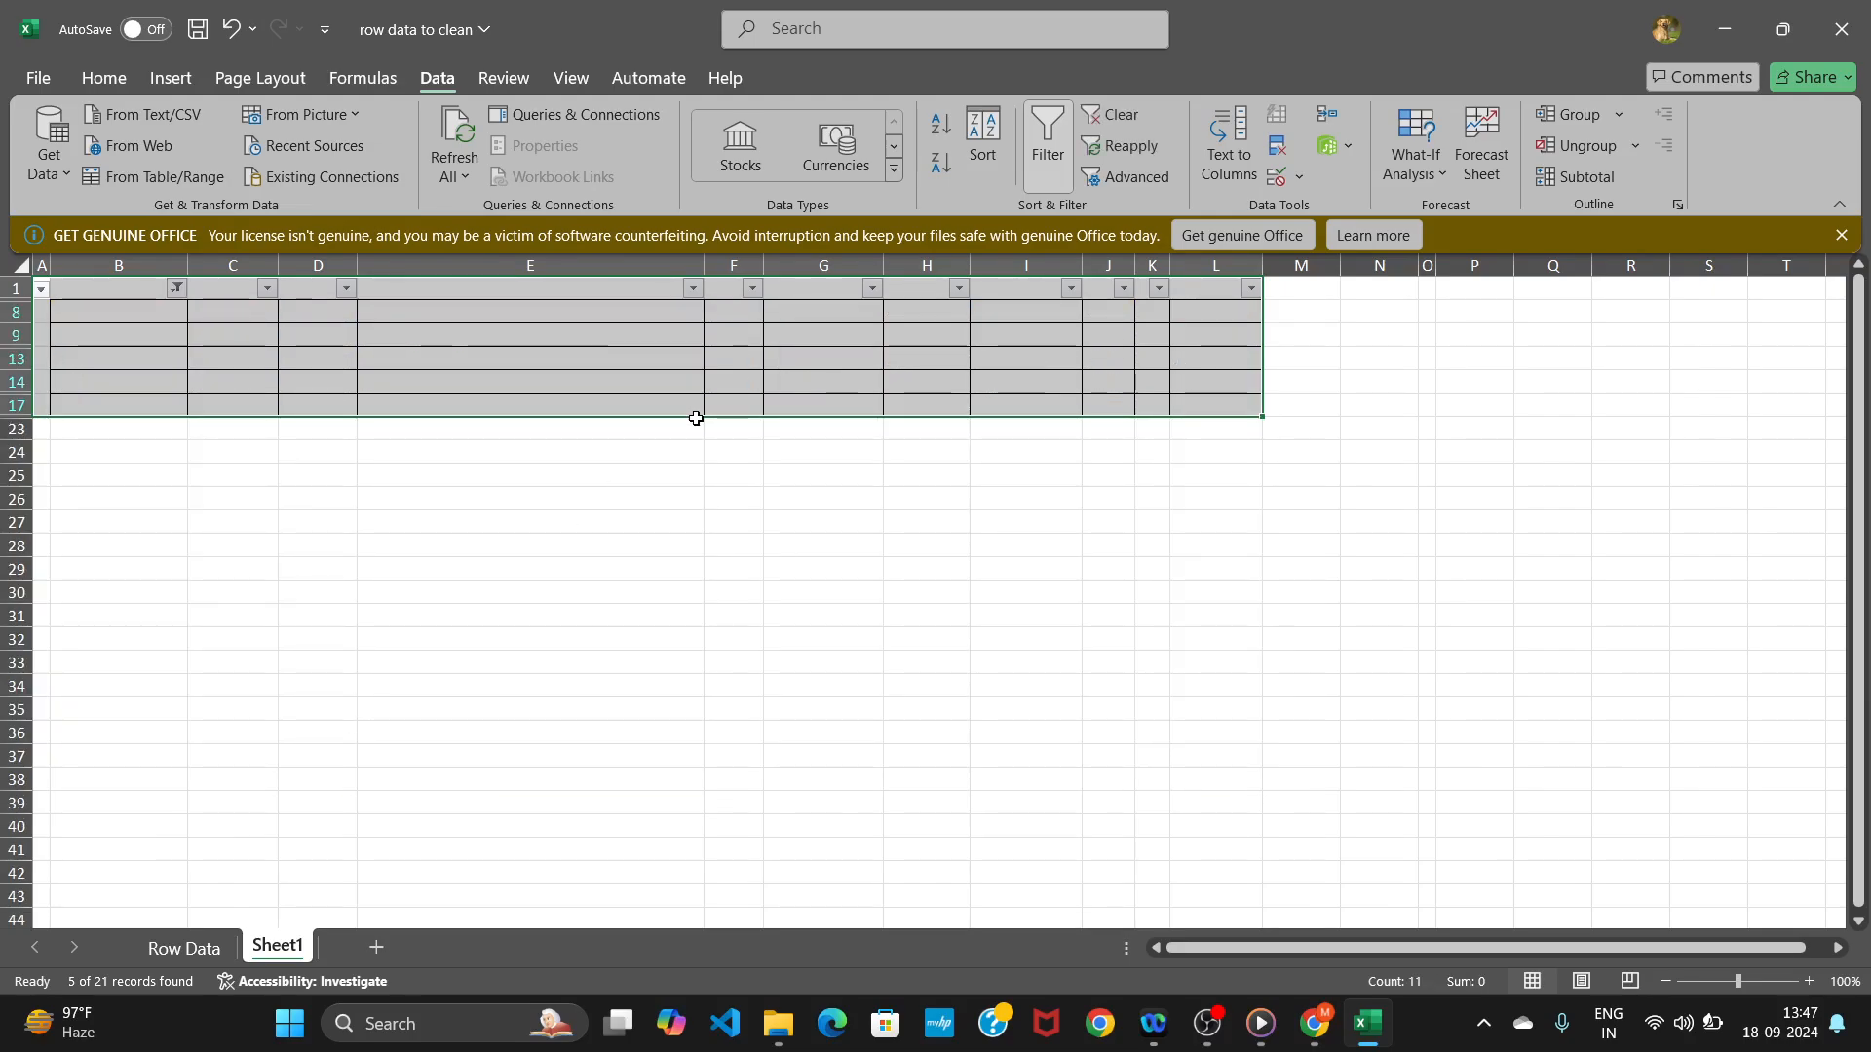
Delete the filtered blank rows and clear the filter from the sheet.
right_click(478, 335)
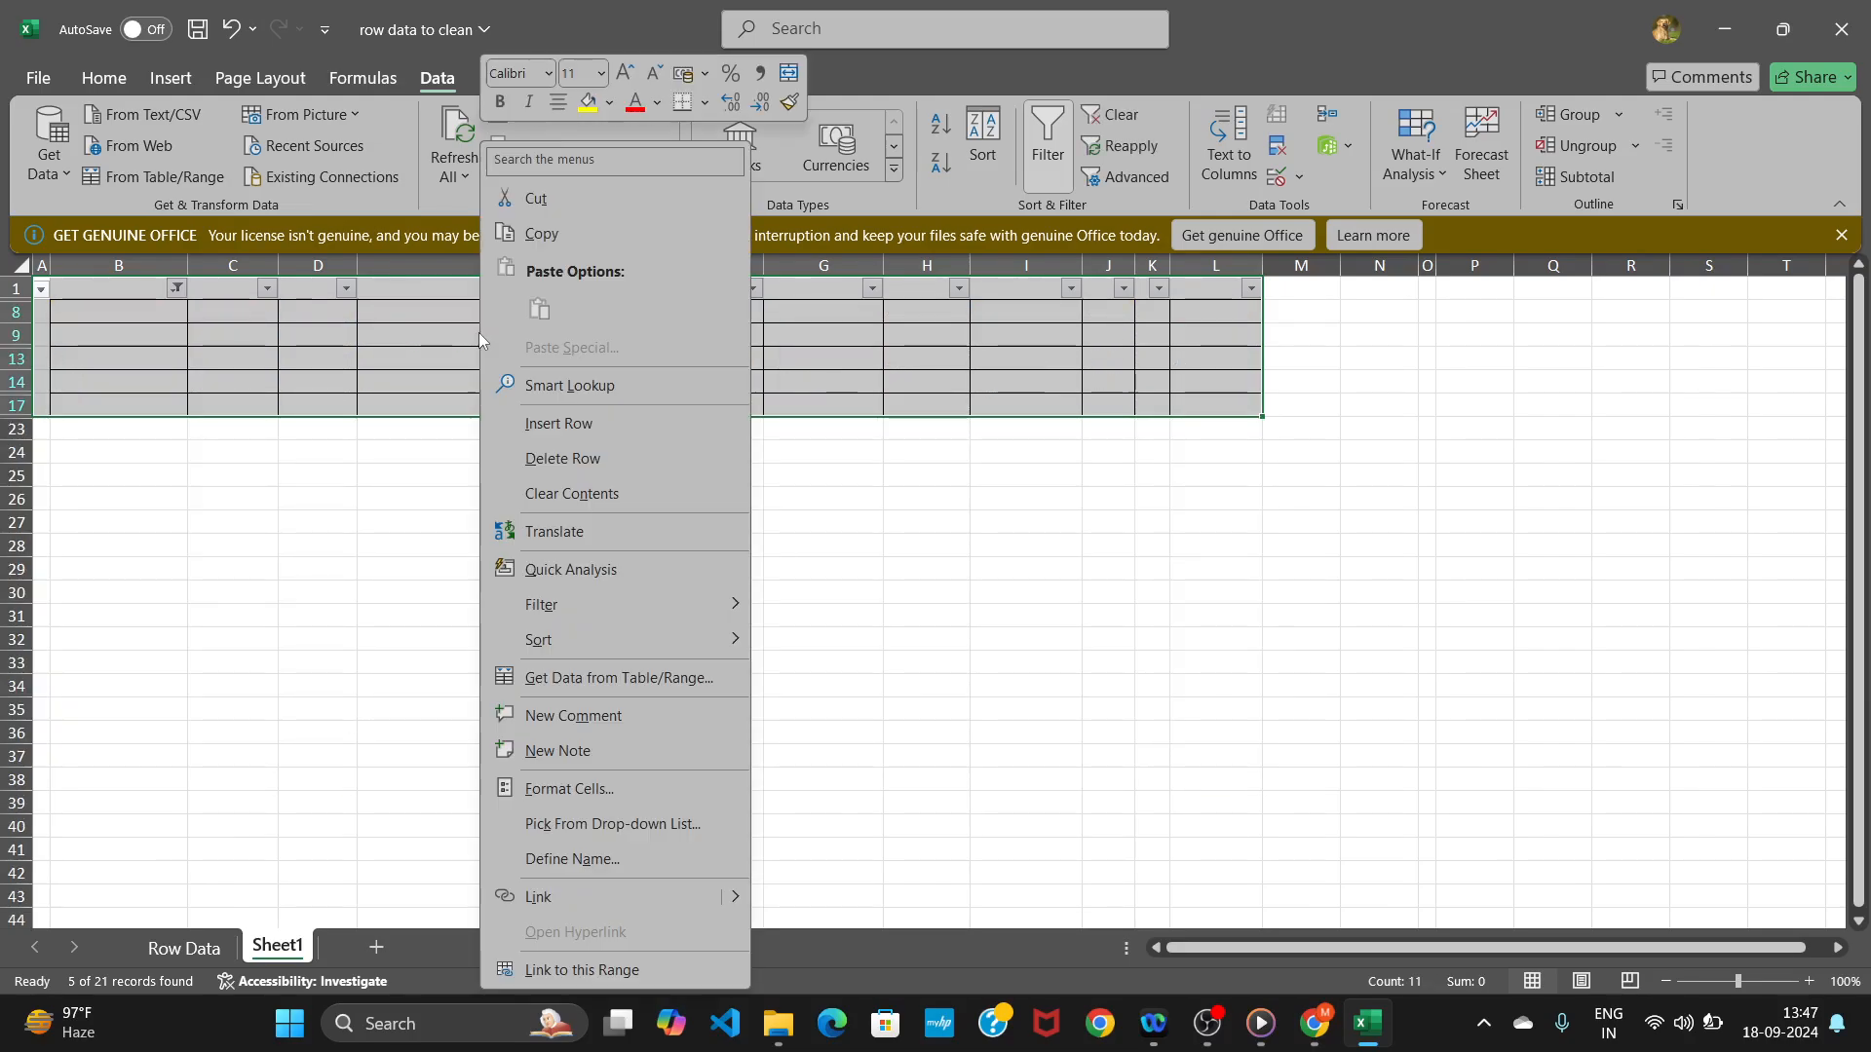
left_click(541, 461)
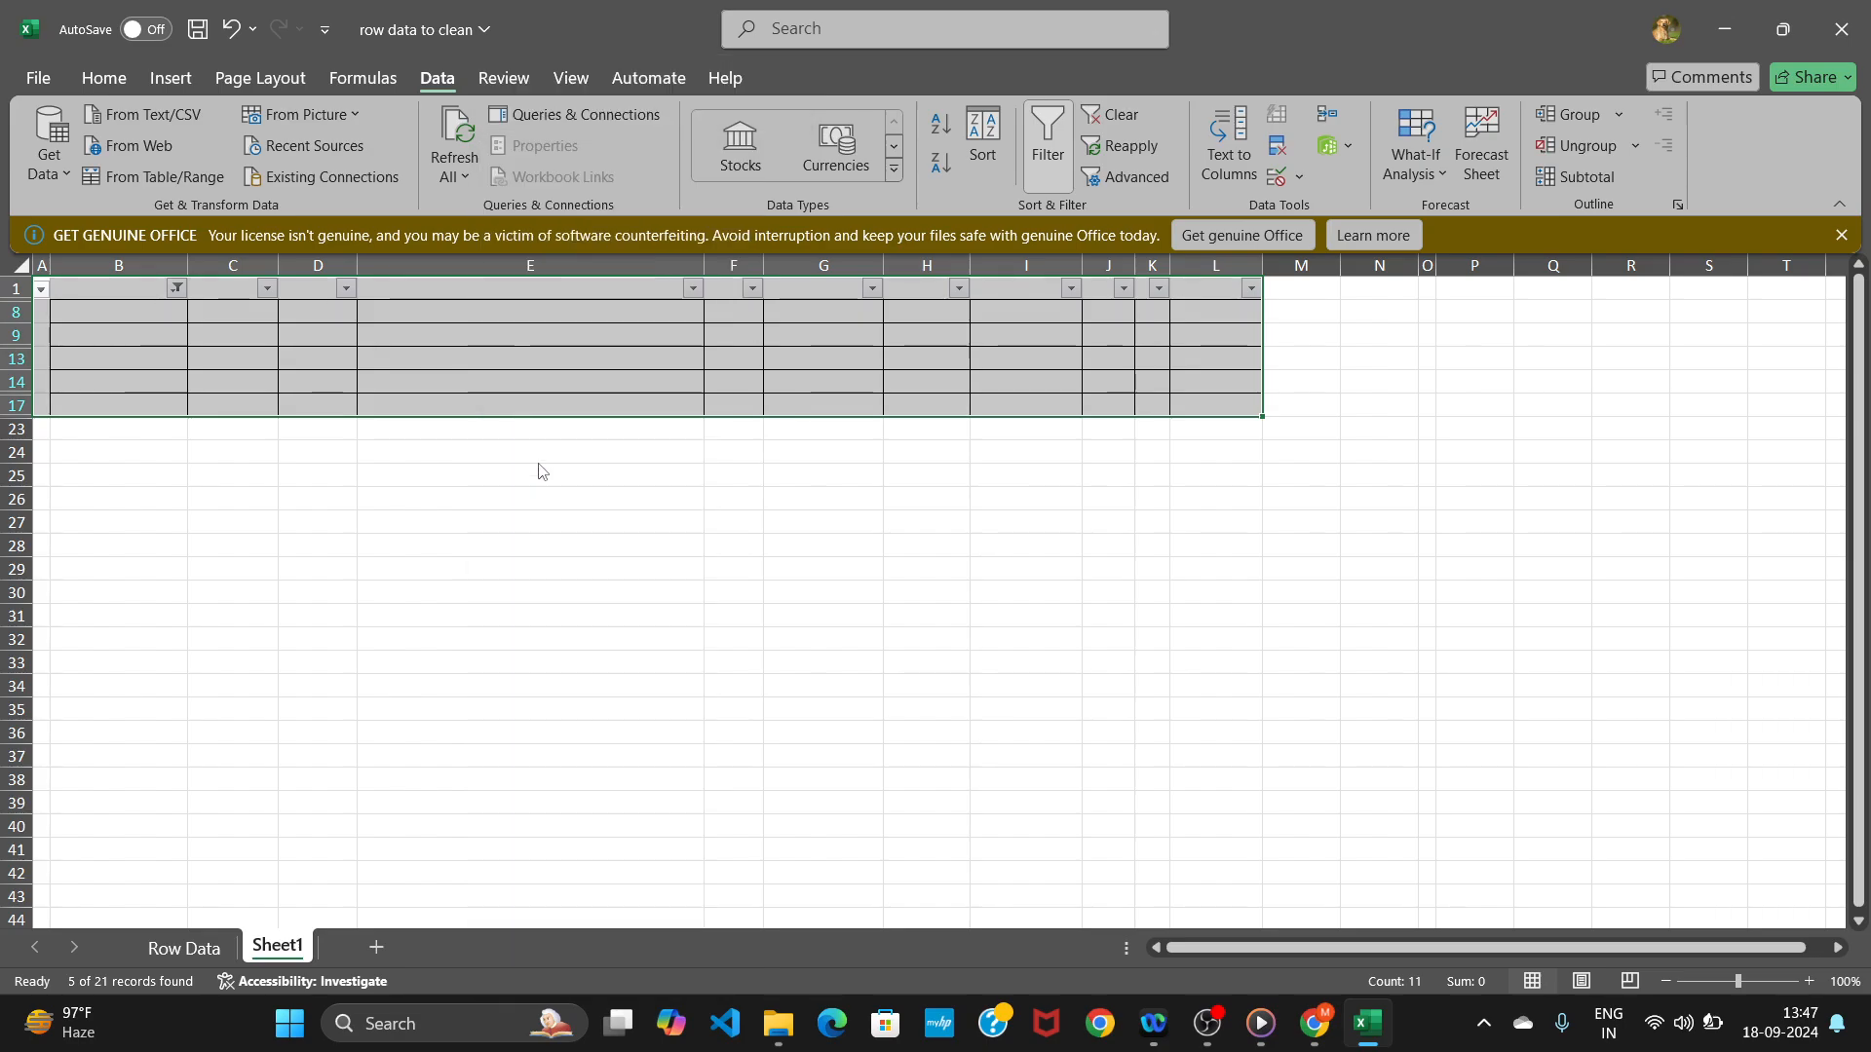
left_click(872, 582)
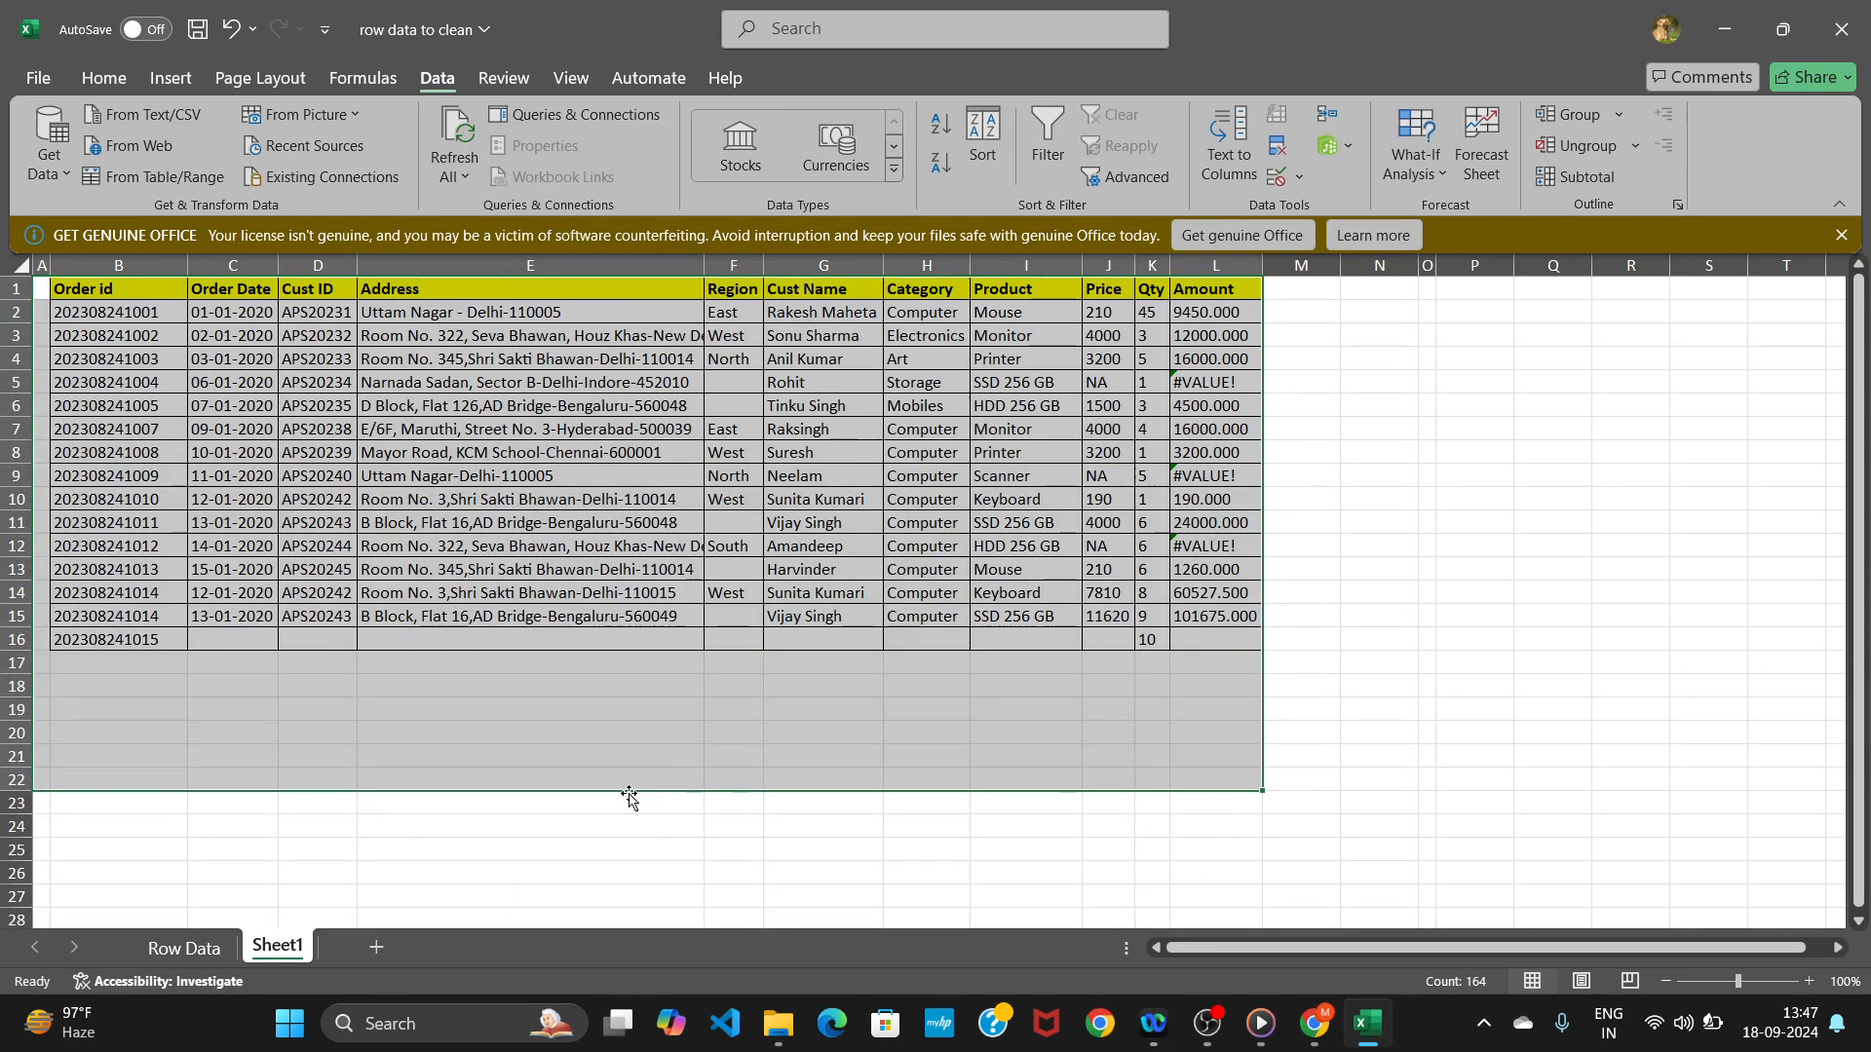
left_click(655, 726)
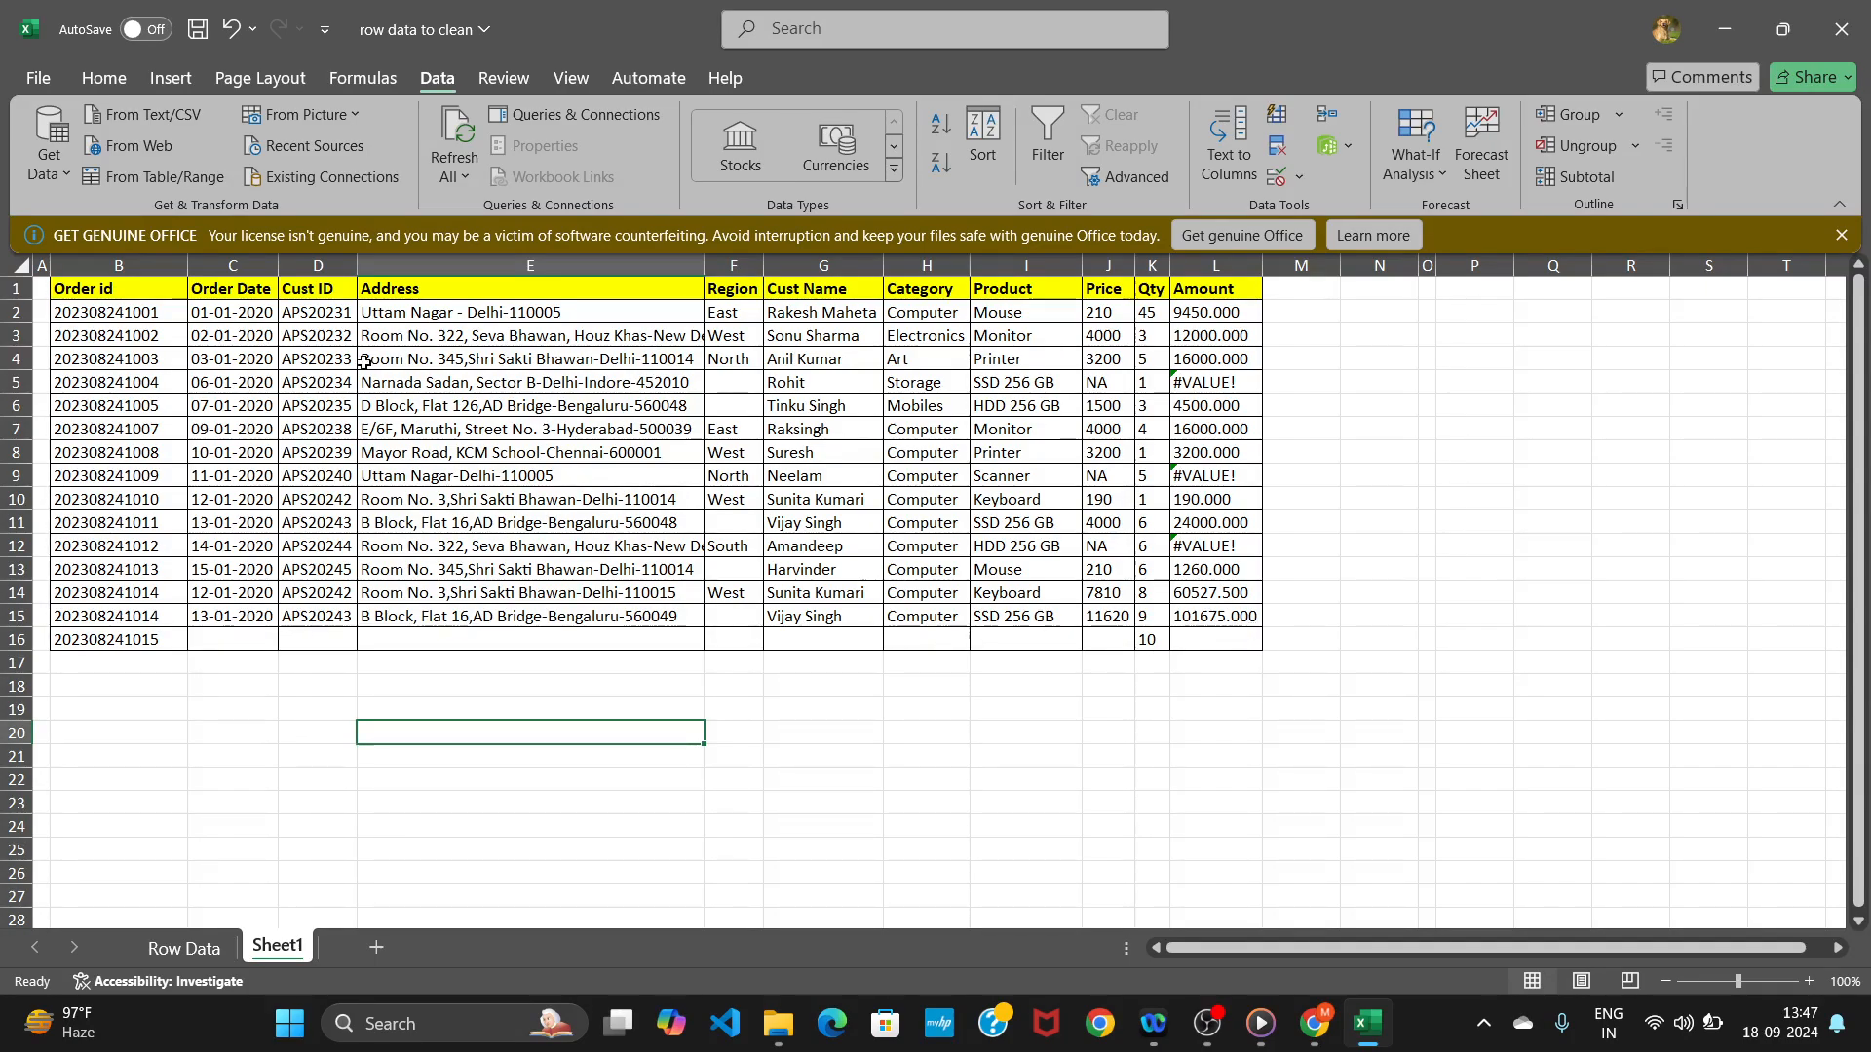
Run Remove Duplicates on the data range A1:L16 with all columns checked and headers included.
mouse_move(69, 285)
left_mouse_down()
mouse_move(136, 362)
mouse_move(1003, 591)
mouse_move(1165, 595)
mouse_move(1224, 676)
mouse_move(1227, 649)
left_mouse_up()
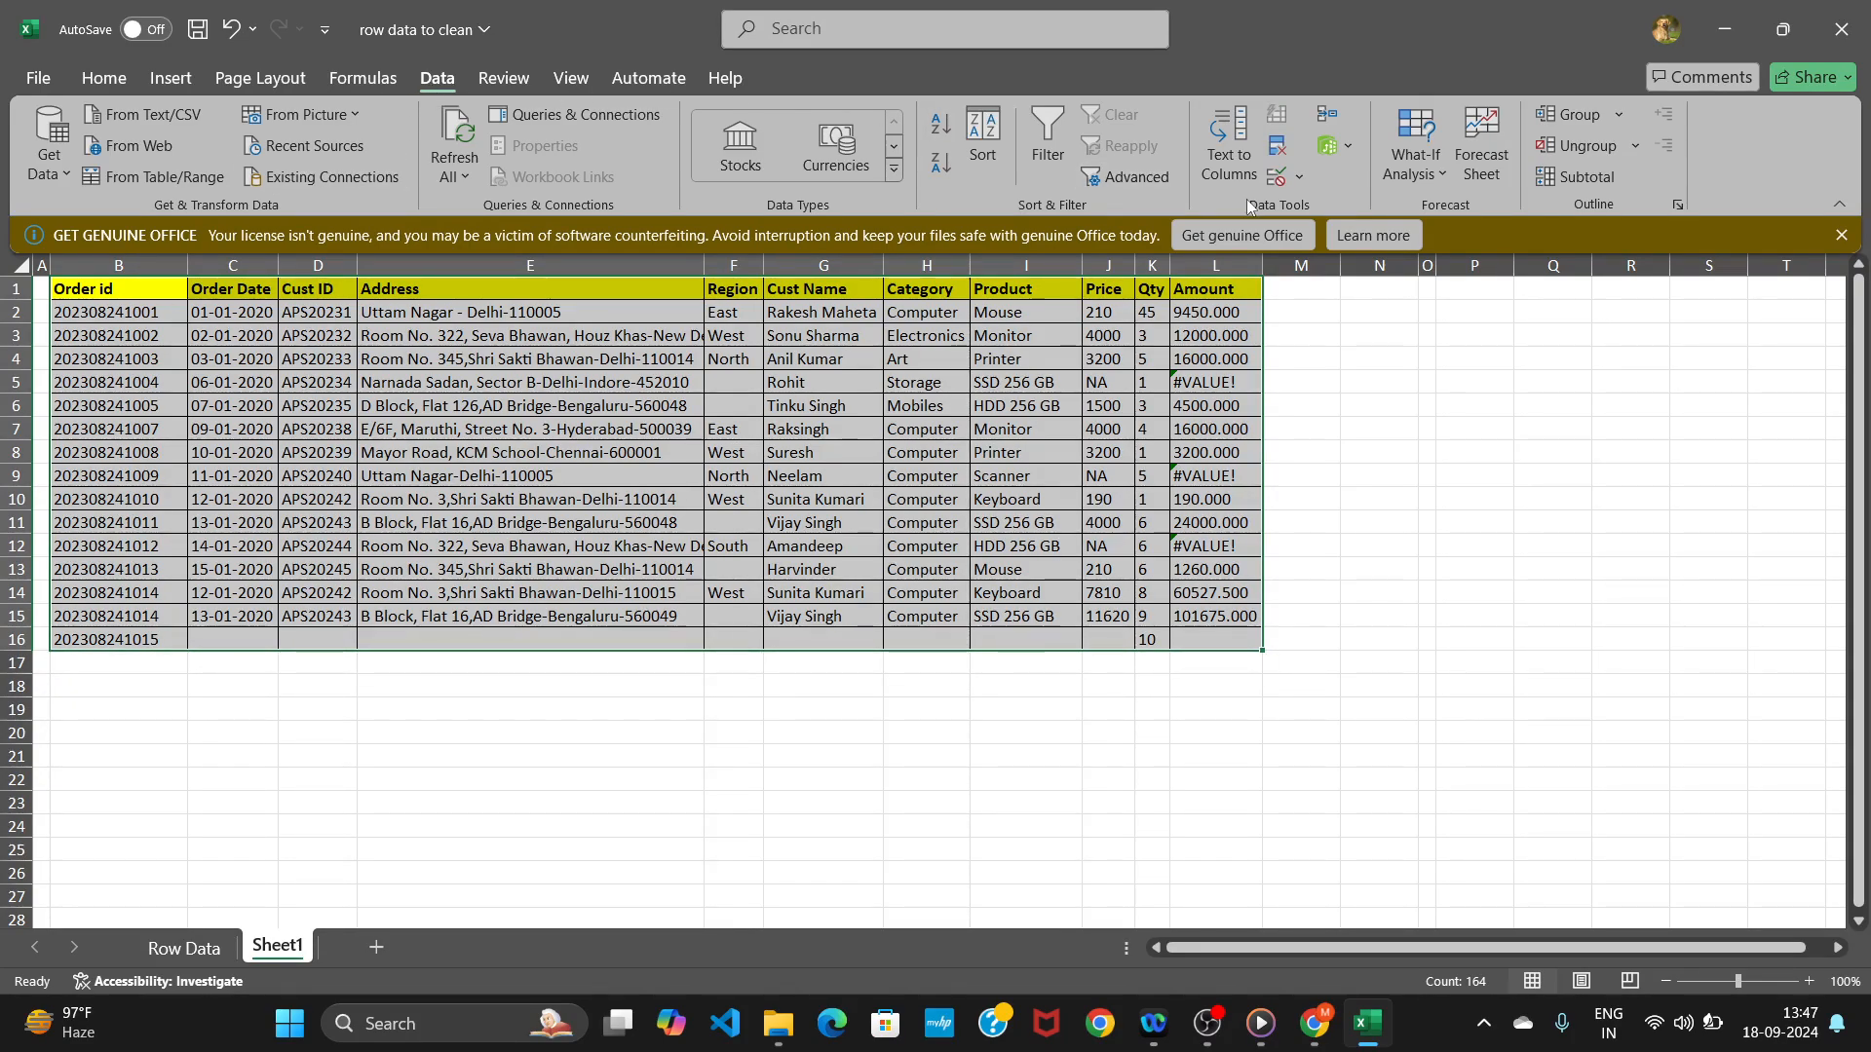
left_click(1280, 149)
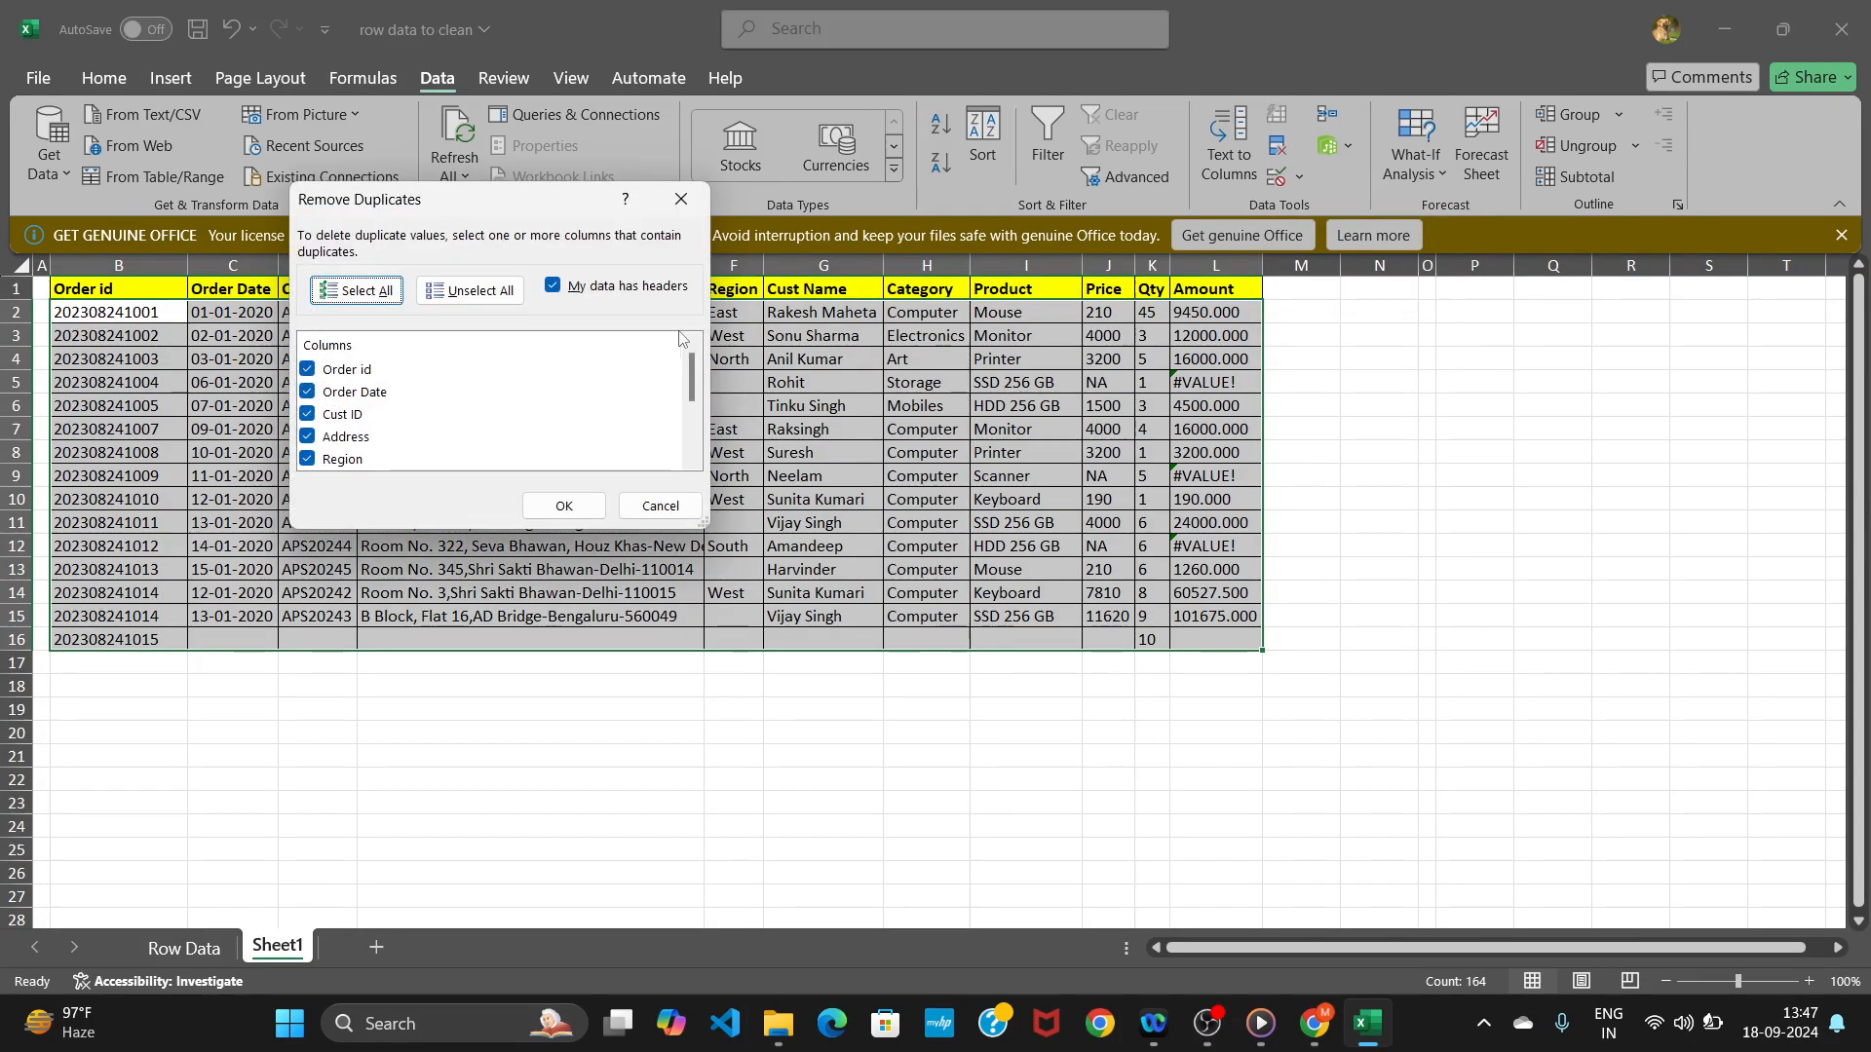
left_click(554, 505)
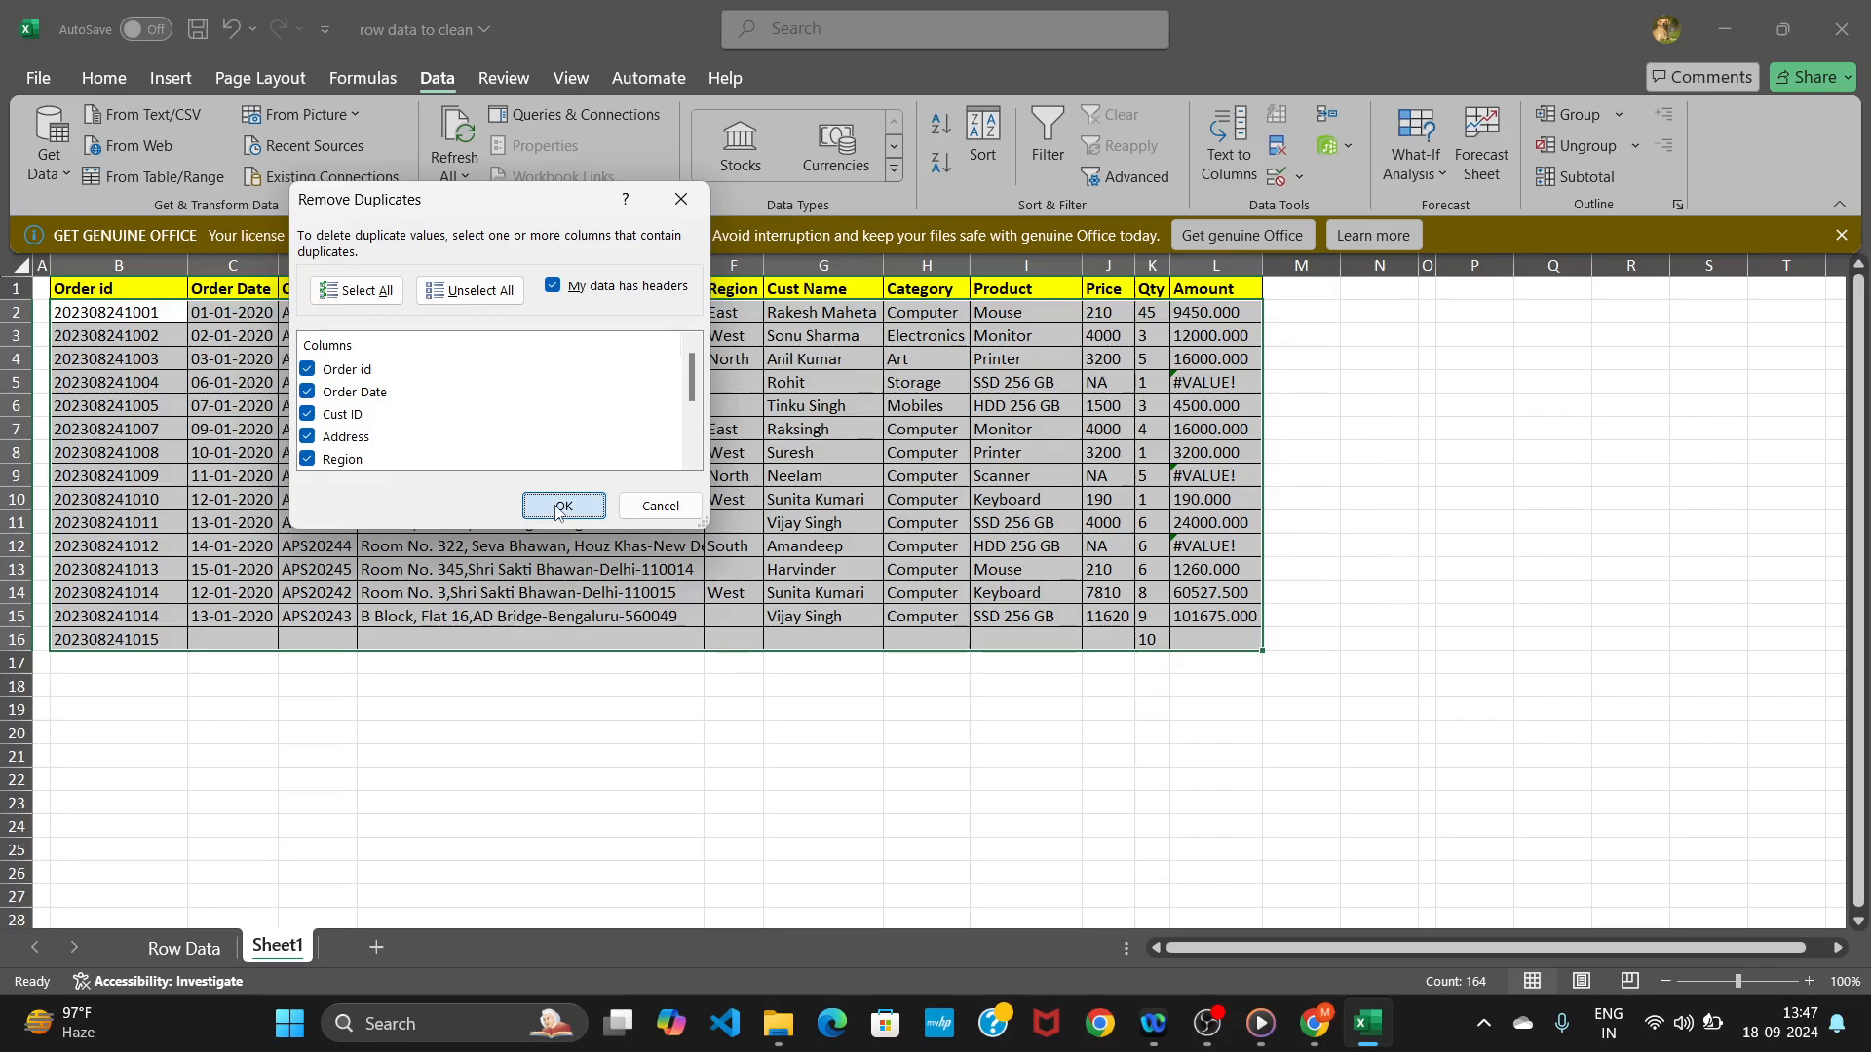
left_click(937, 581)
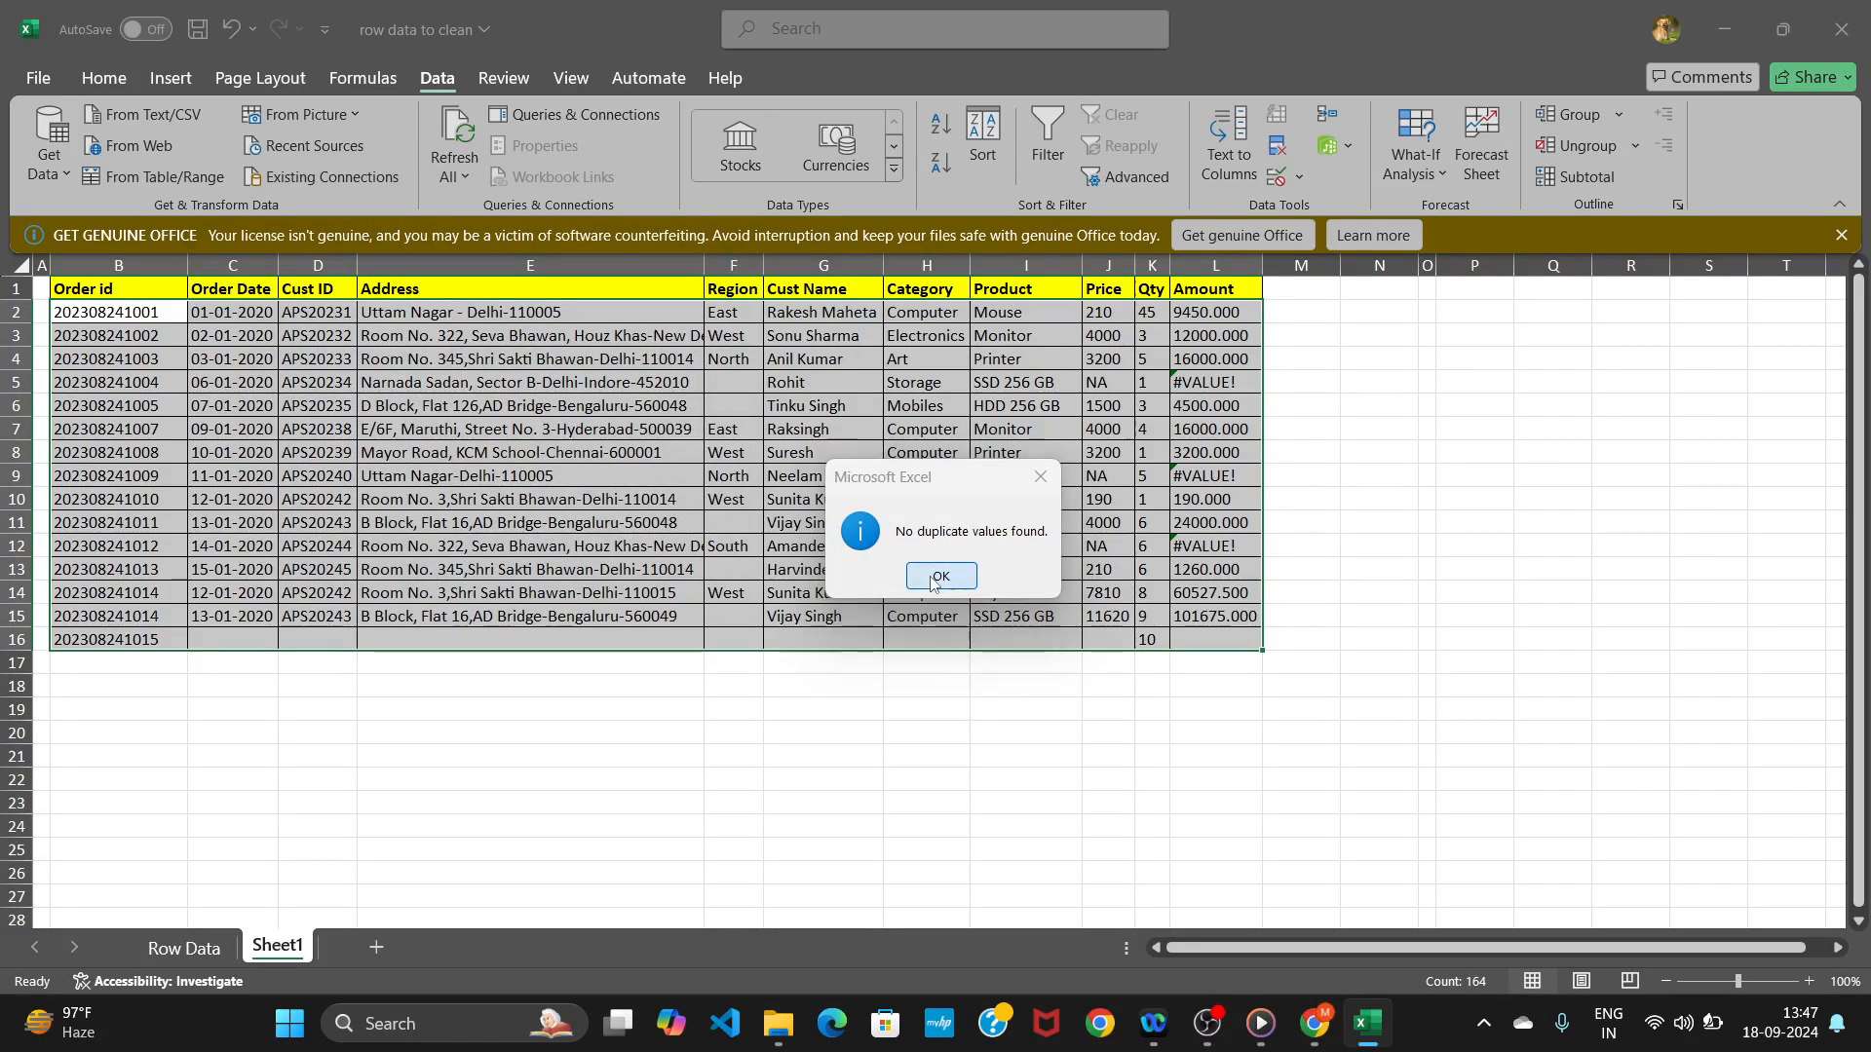